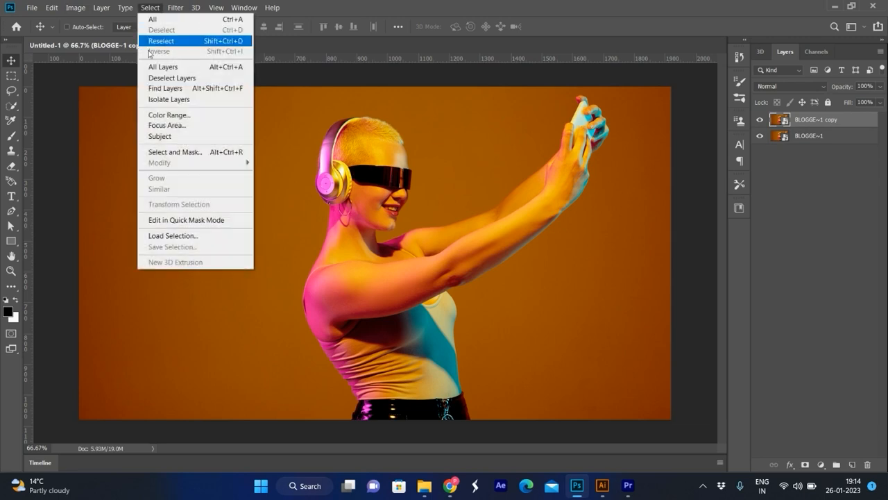
Select the woman as the subject on the BLOGGE~1 copy layer and turn the selection into a layer mask
click(170, 137)
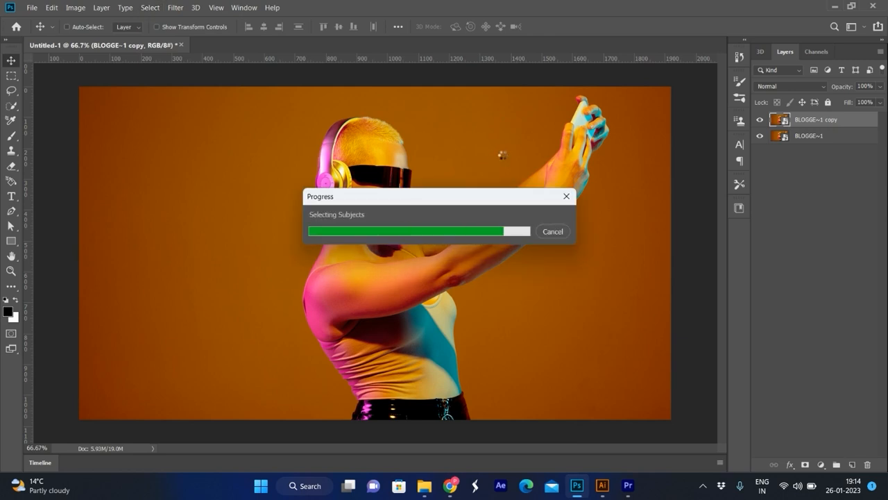
scroll(506, 160, up, 1)
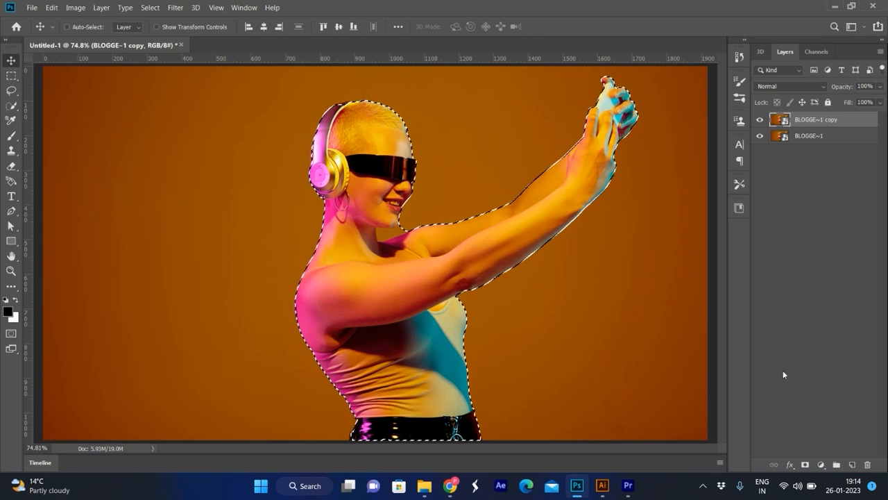
click(804, 465)
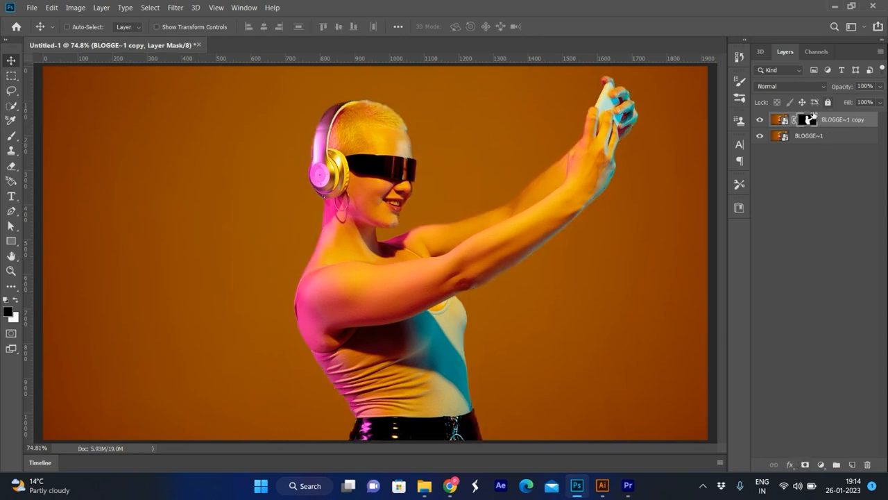
Add a white Montserrat ExtraBold 48 pt text reading THE CREATIVE GEEKS on three lines
key(t)
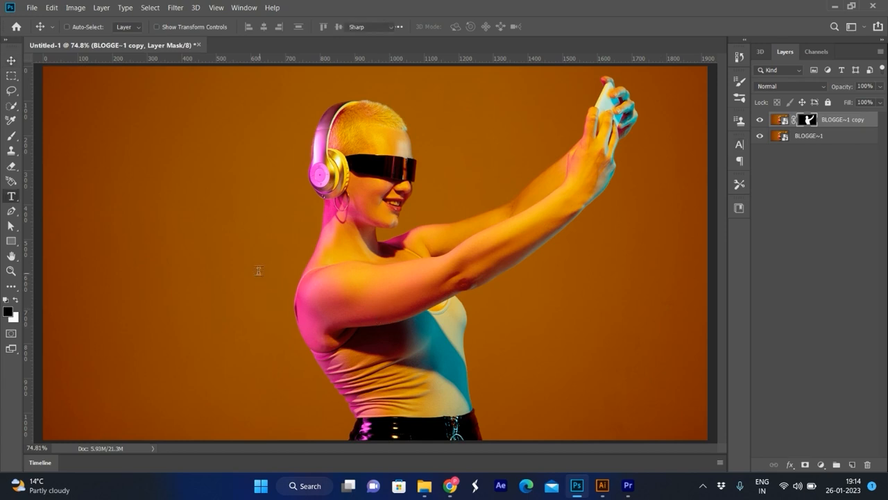
click(507, 272)
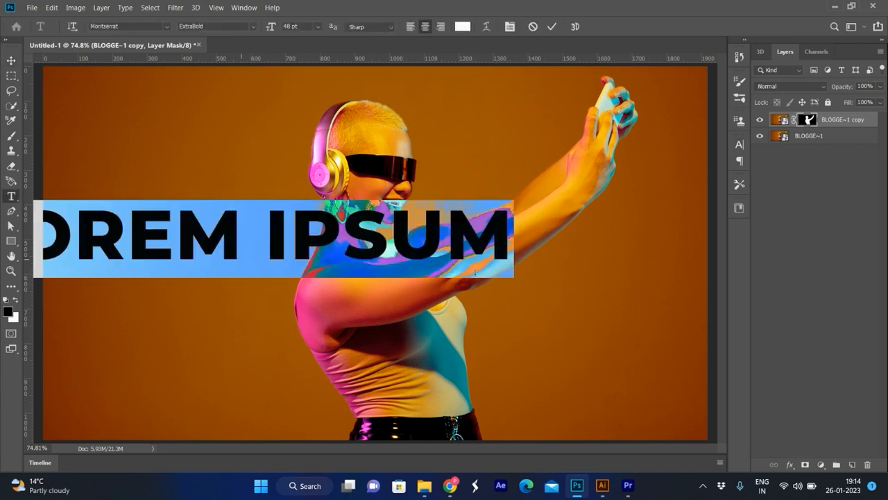
text(THE)
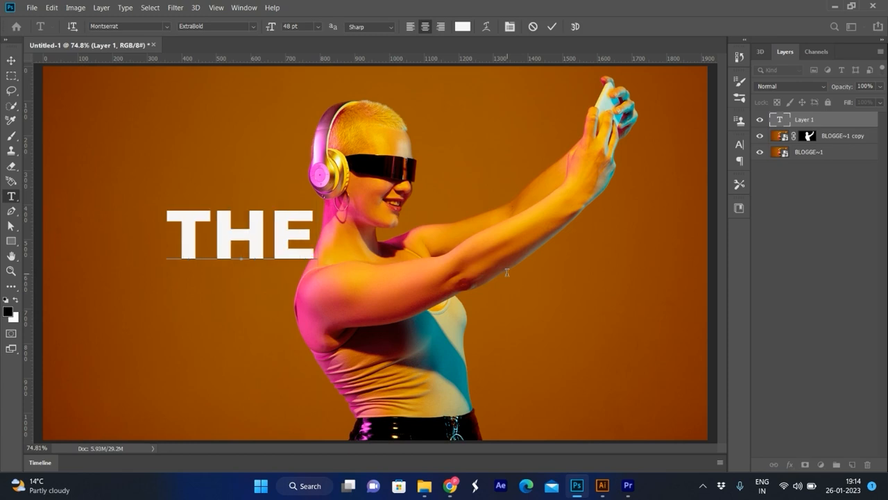
key(Return)
text(C)
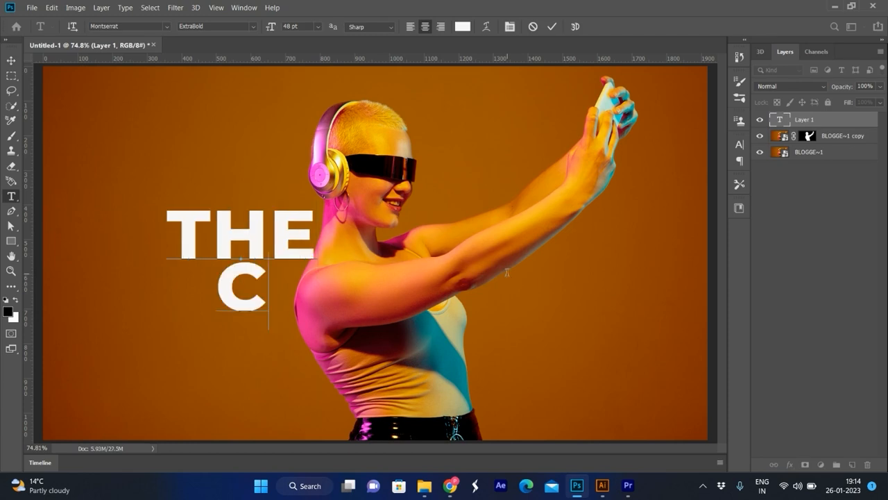
text(REATIVE)
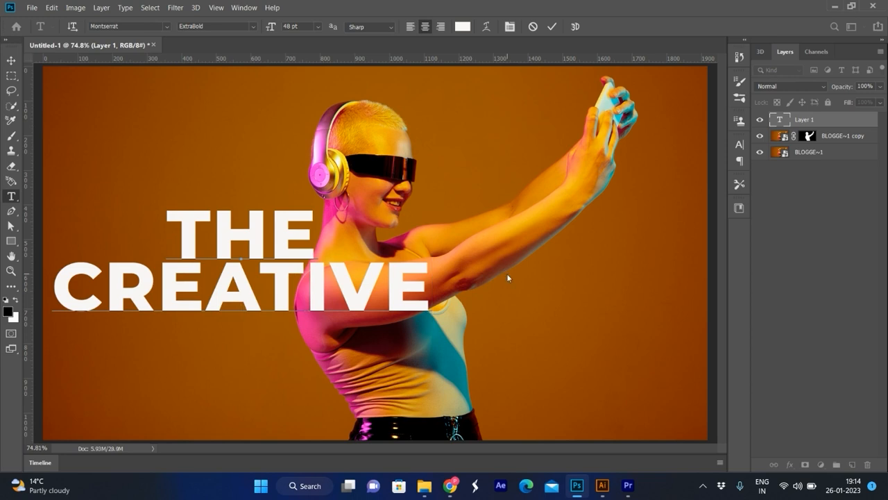
key(Return)
text(GEEKS)
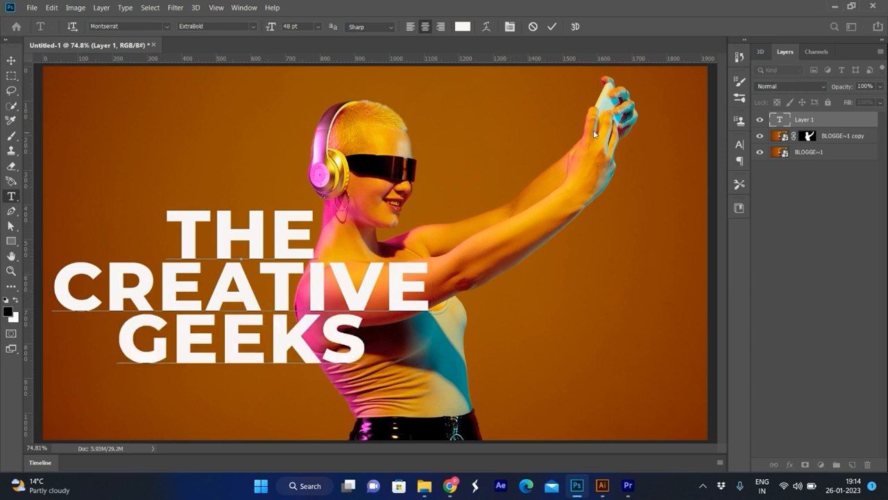
click(841, 125)
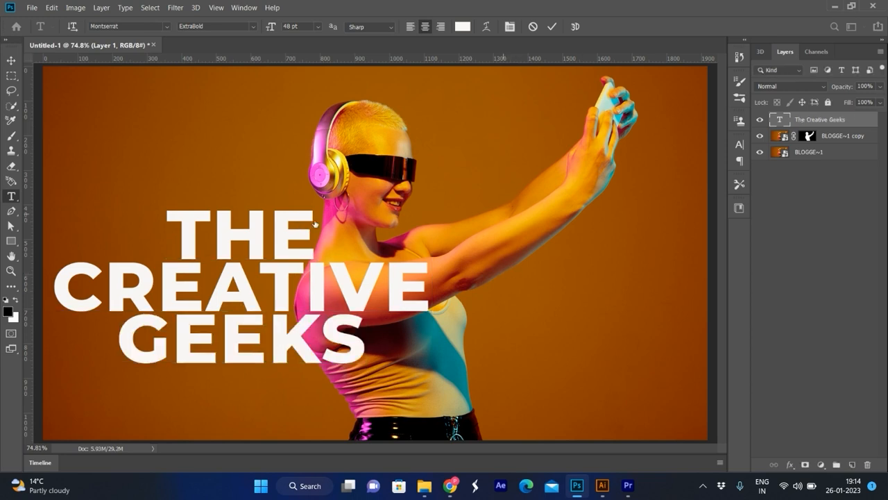
Centre the text horizontally on the canvas and place it lower, over the woman's torso
key(v)
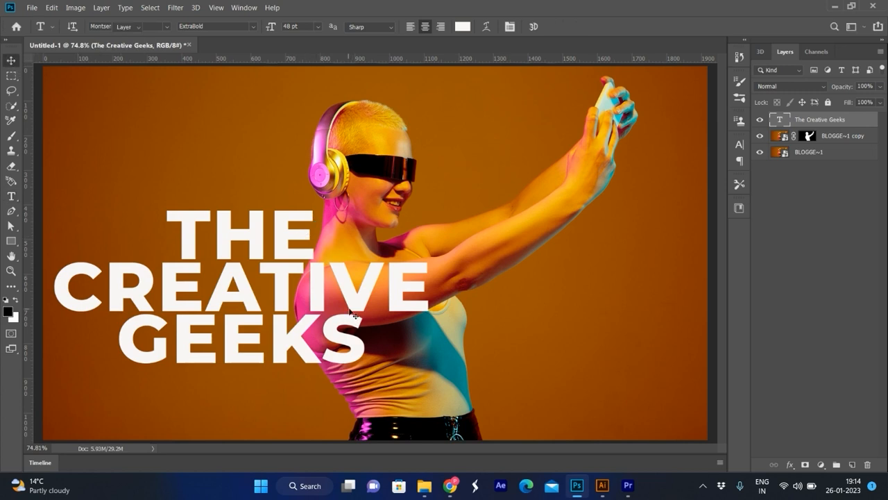
key(ctrl+a)
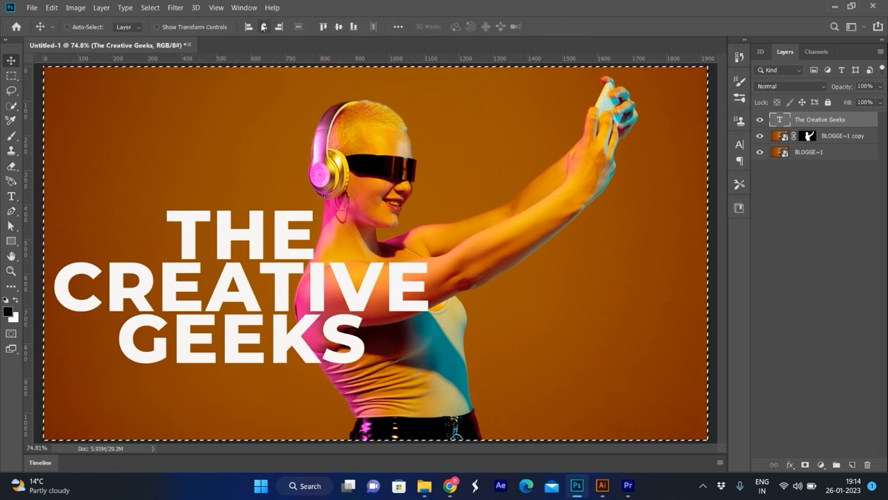
click(336, 26)
click(339, 27)
key(ctrl+d)
drag(426, 214, 420, 271)
key(ctrl)
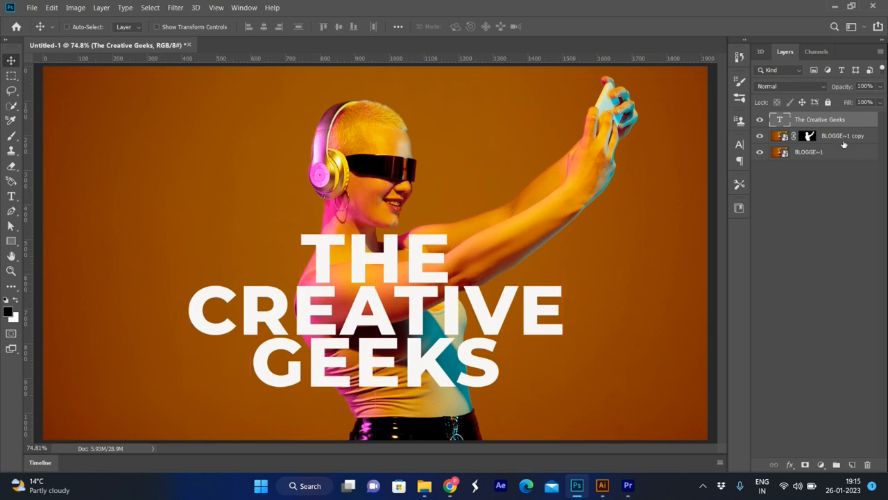
Duplicate the The Creative Geeks text layer and place the original between the masked photo copy and the background photo
drag(853, 122, 852, 463)
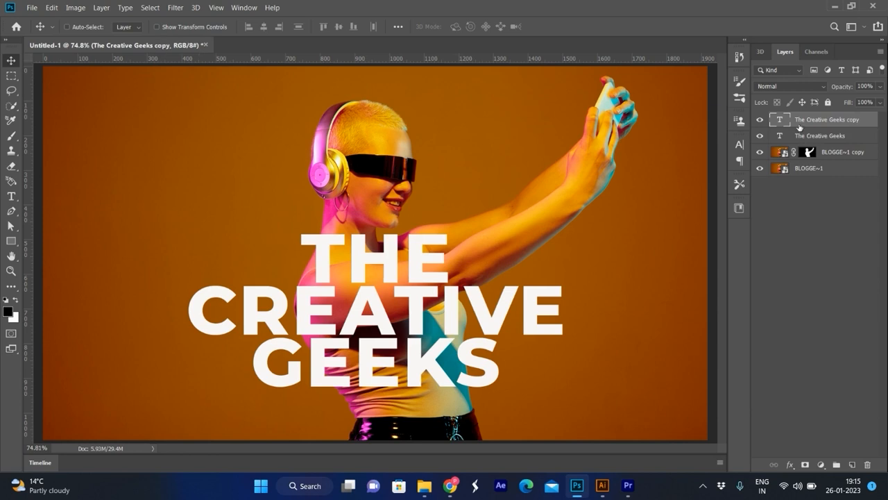
click(812, 136)
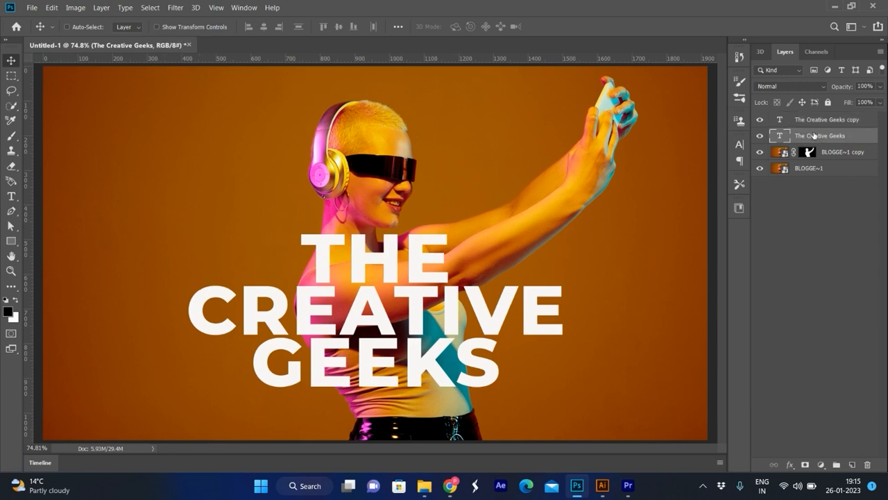
drag(816, 136, 814, 150)
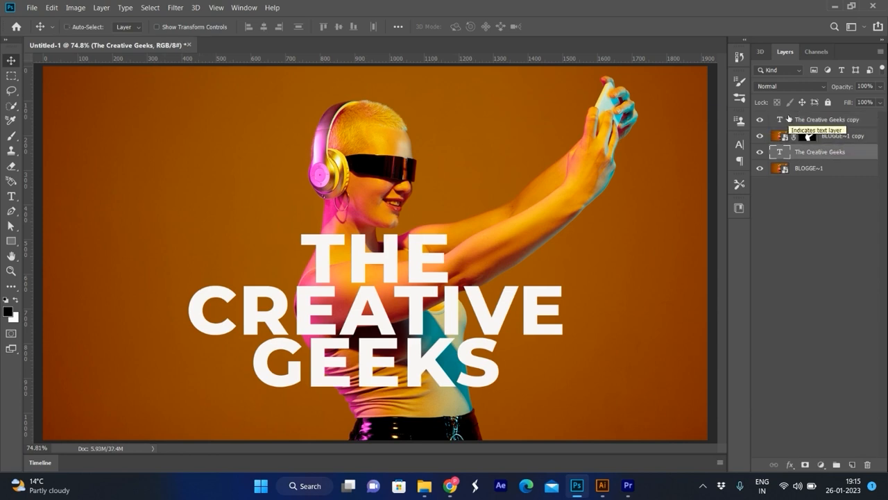
Convert the The Creative Geeks copy text layer to a shape
click(778, 124)
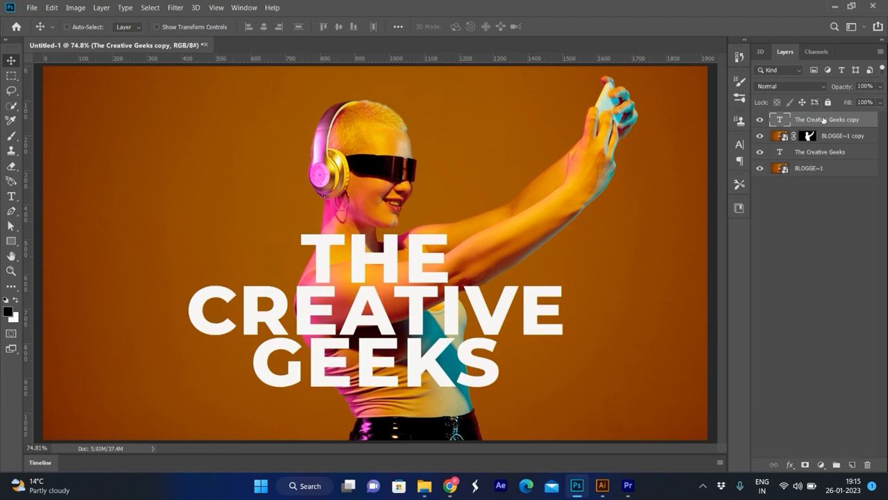
right_click(823, 120)
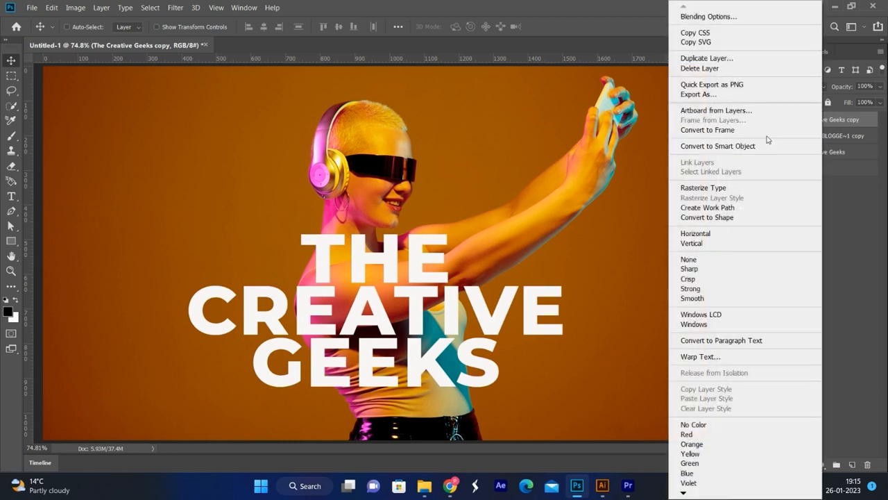
click(747, 217)
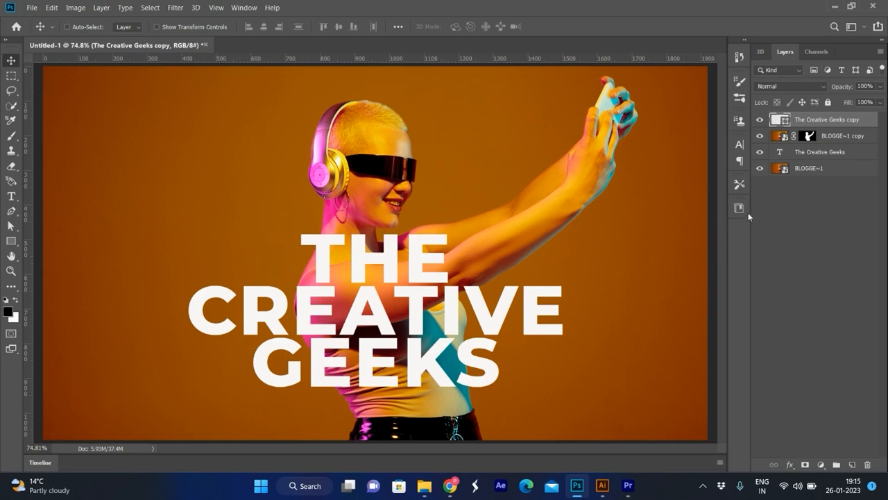
Remove the text shape's fill and give it a white 5 px stroke
click(10, 242)
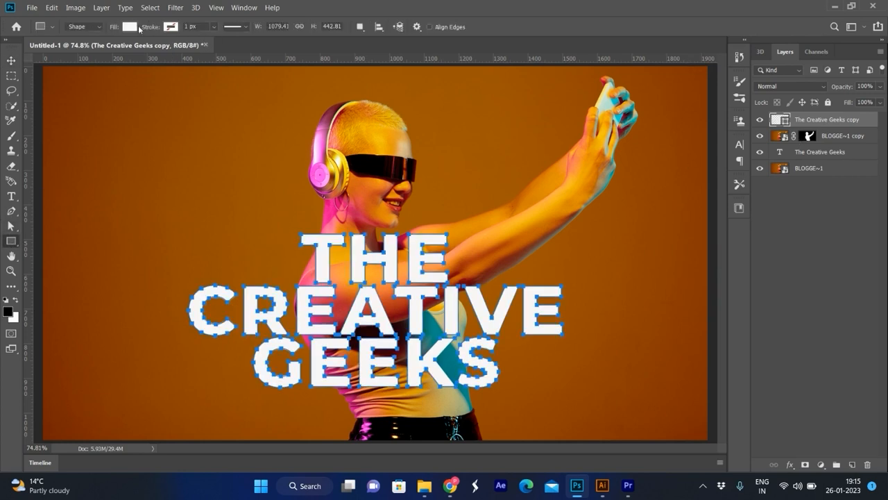
click(129, 27)
click(79, 50)
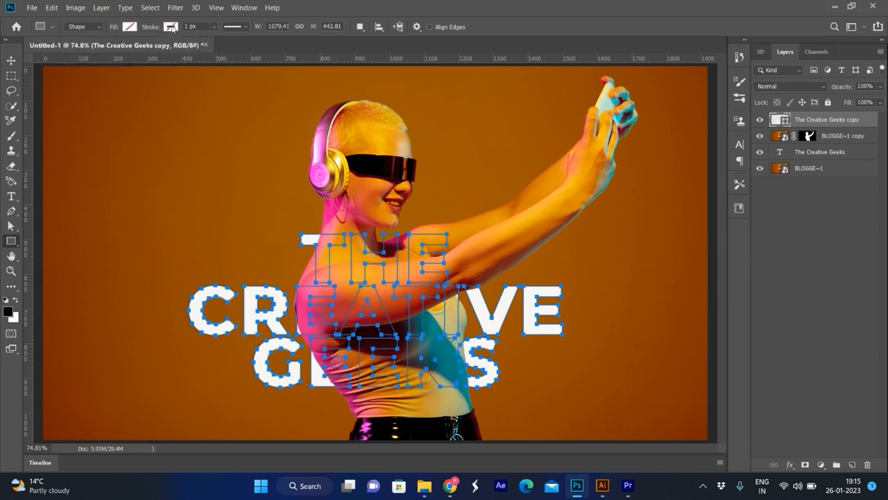
click(115, 87)
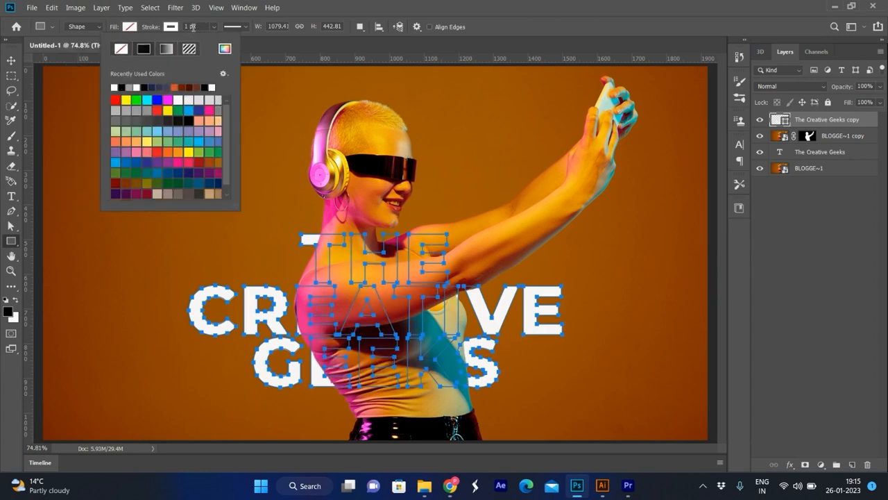
click(170, 26)
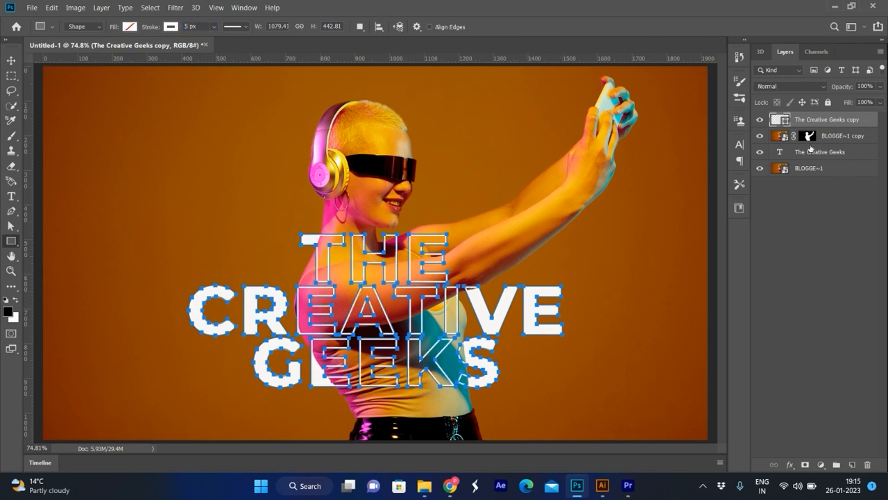
Set the outlined text shape's stroke width to 6 px
click(11, 60)
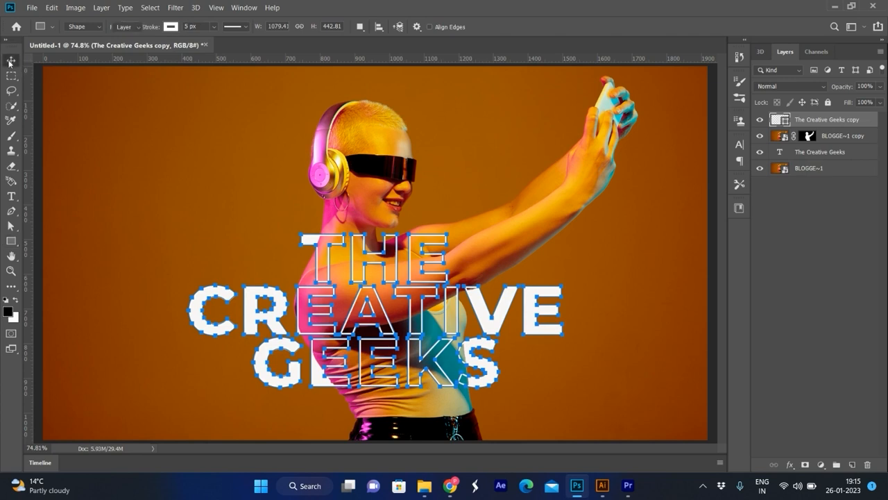
click(11, 241)
click(193, 27)
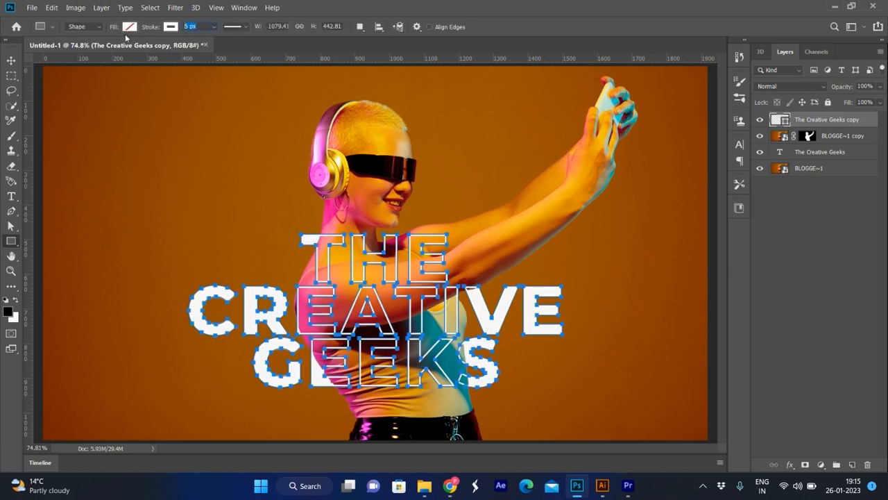
key(Return)
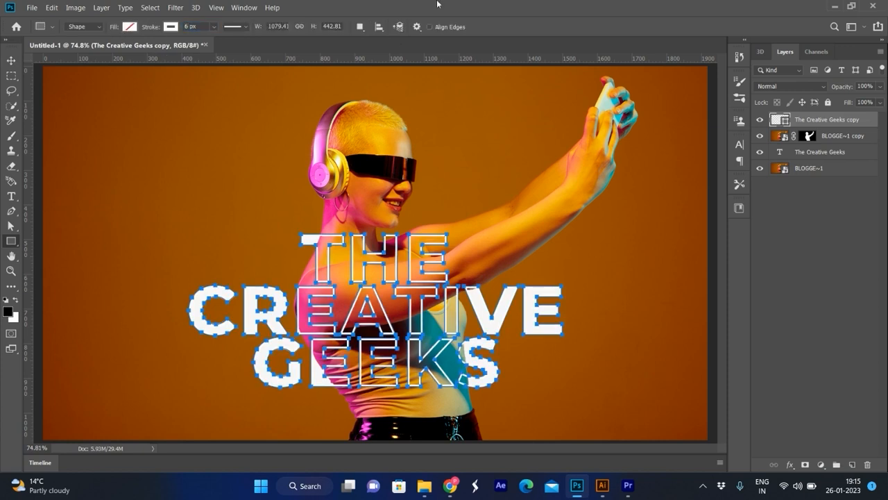
click(10, 61)
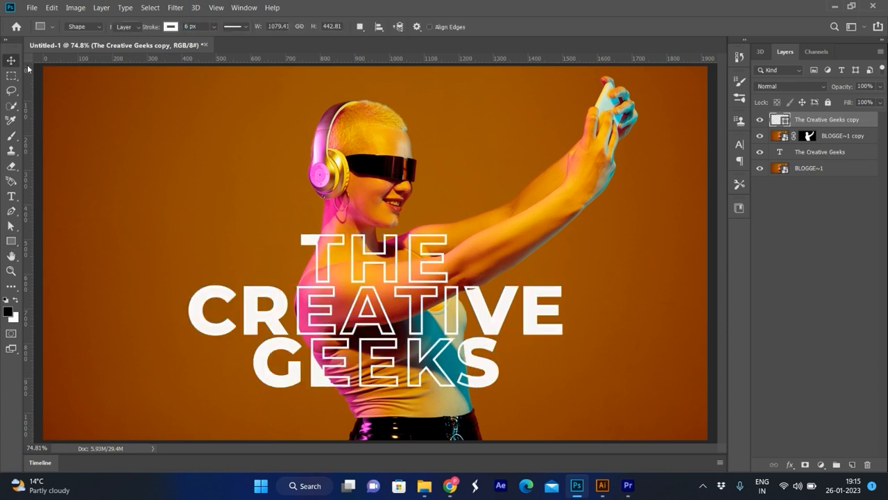
Link the outlined text shape and the solid text layer, and move them together on the canvas
ctrl+click(839, 154)
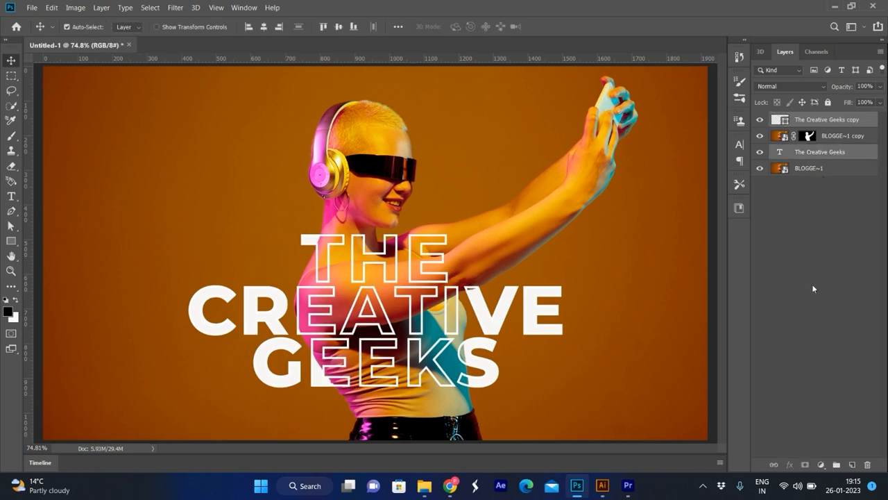
click(773, 464)
drag(410, 242, 445, 260)
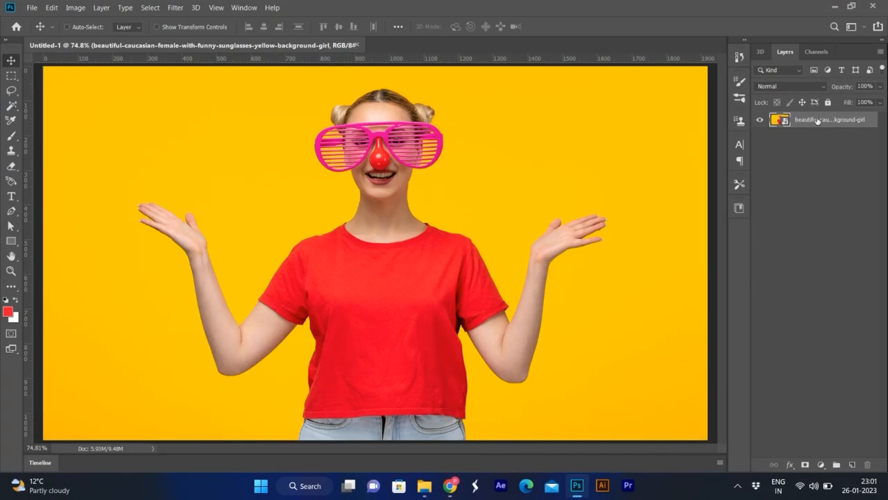
Duplicate the yellow-background photo layer and select the woman as the subject on the copy
drag(817, 120, 853, 464)
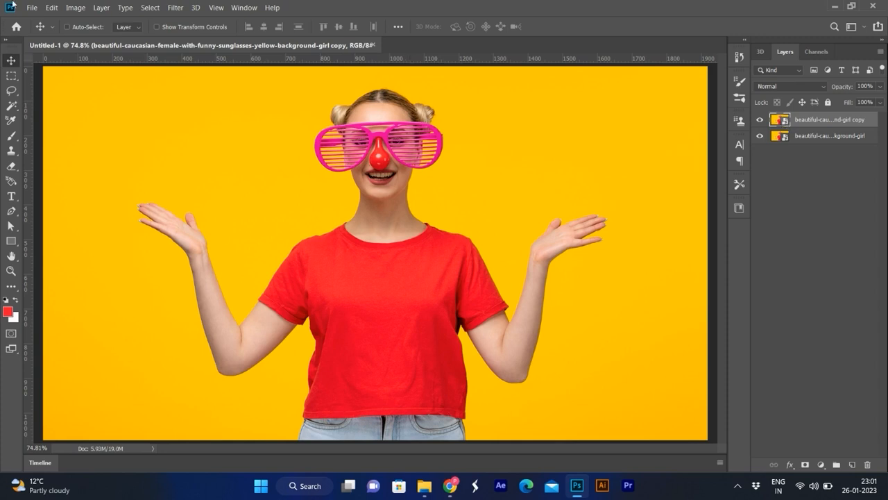
click(154, 7)
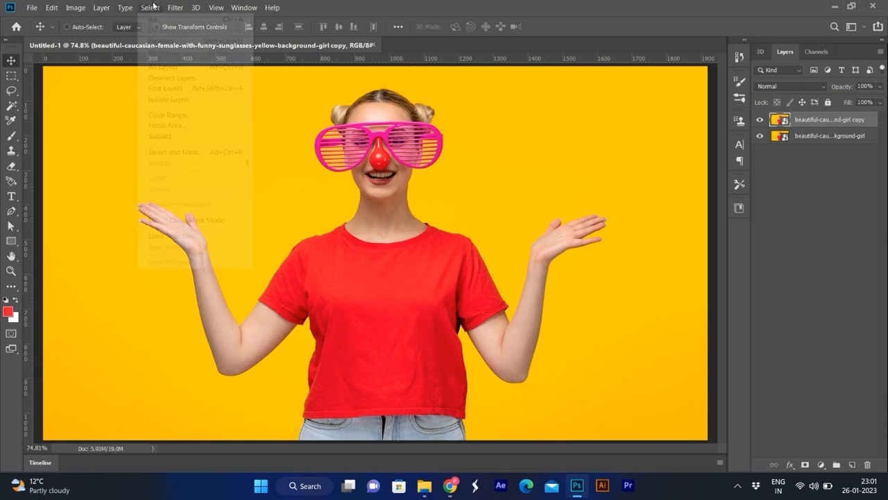
click(204, 136)
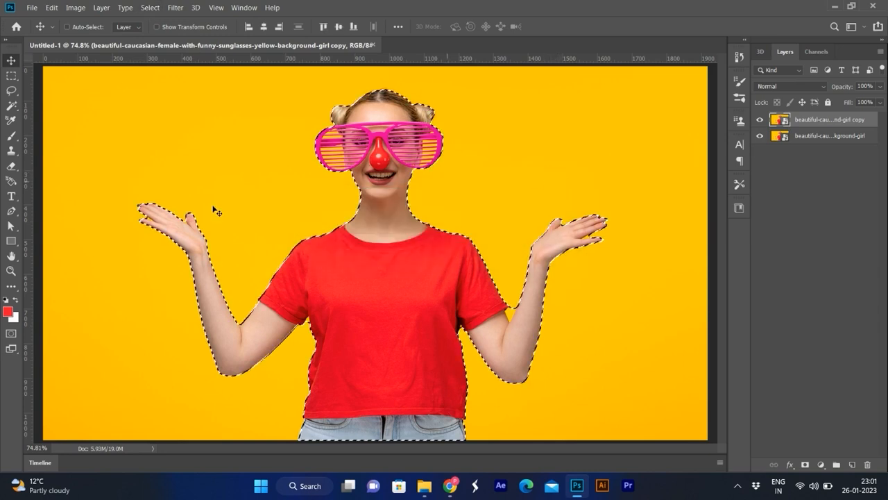
scroll(178, 228, up, 3)
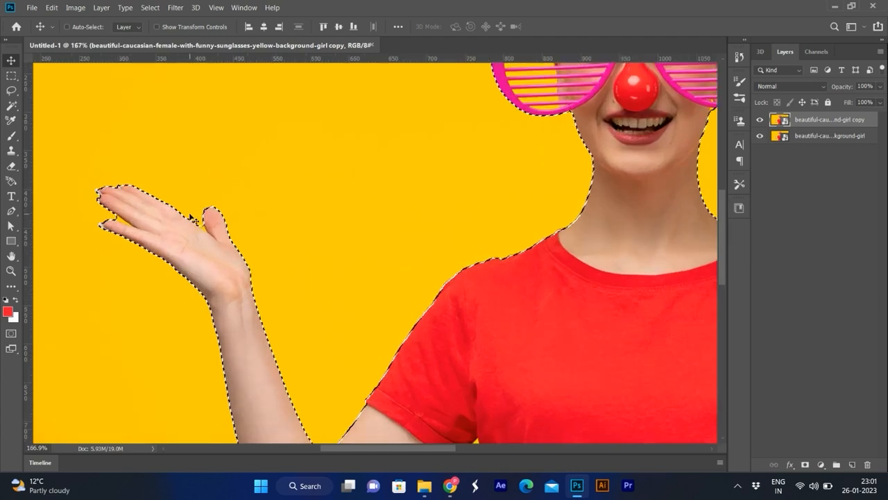
key(p)
scroll(207, 229, up, 4)
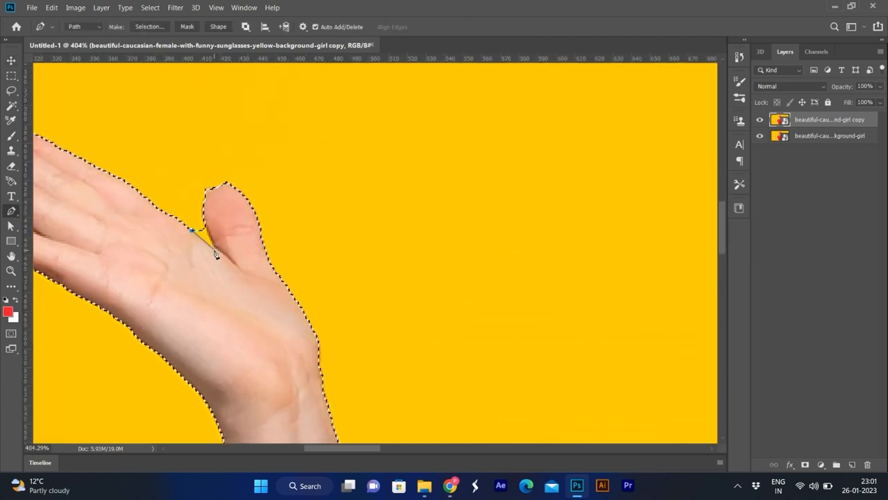
click(203, 211)
drag(225, 183, 258, 175)
drag(270, 268, 271, 295)
key(ctrl+z)
key(ctrl+z)
drag(225, 184, 251, 187)
drag(259, 222, 259, 235)
key(ctrl+z)
key(ctrl+z)
key(ctrl+z)
click(203, 197)
drag(239, 185, 272, 190)
click(206, 141)
key(ctrl+z)
key(ctrl+z)
key(ctrl+z)
scroll(194, 205, down, 7)
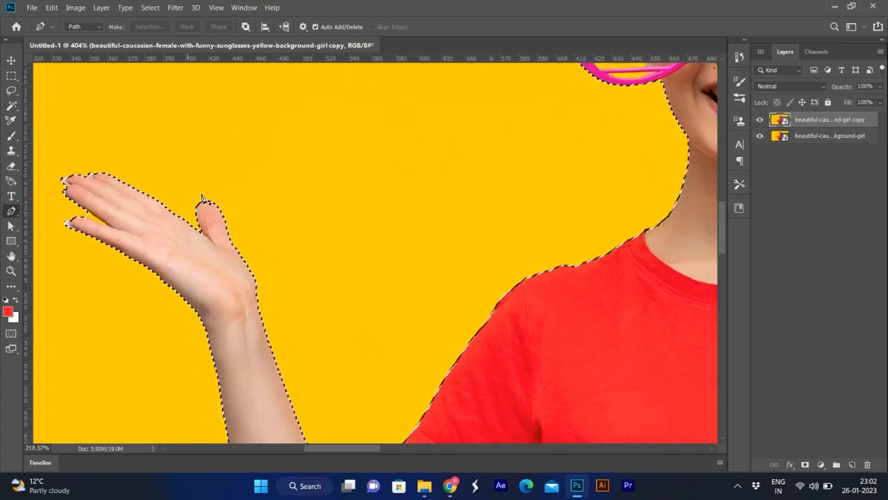
Subtract the yellow gap between the sleeve and the raised forearm from the woman's selection using a Pen path
scroll(579, 341, up, 4)
click(542, 314)
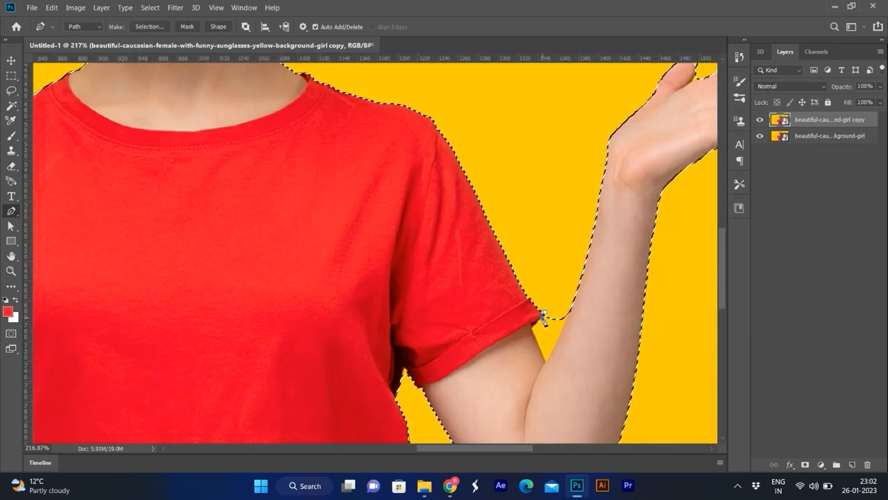
click(544, 363)
click(571, 316)
click(542, 314)
key(ctrl+alt+Return)
Correct the selection edge around the yellow gaps at both armpits with small Pen paths
scroll(538, 297, down, 4)
scroll(460, 319, up, 5)
click(456, 318)
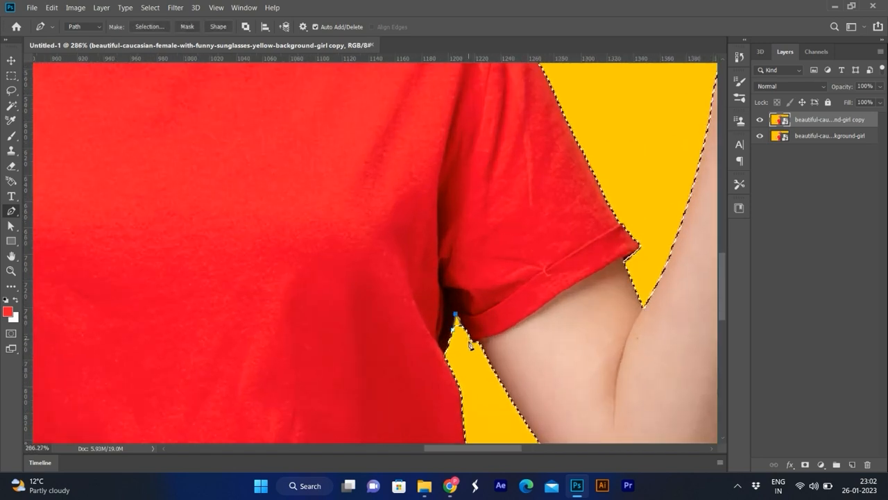
scroll(461, 330, down, 5)
scroll(278, 264, up, 4)
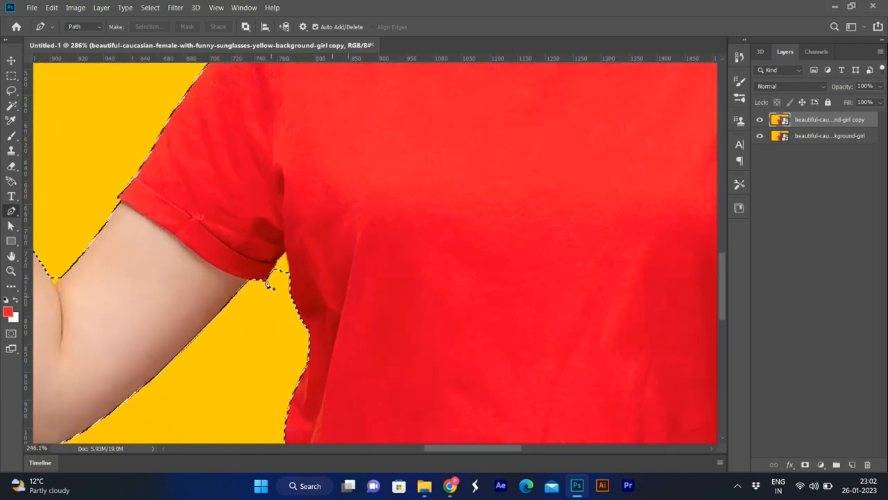
click(265, 281)
click(285, 253)
click(290, 274)
key(ctrl+alt+Return)
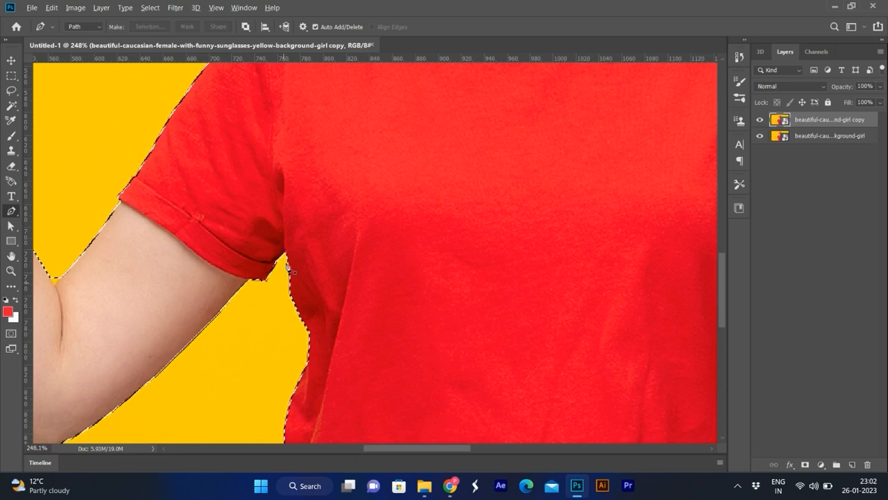
Copy the selected woman to a new layer and delete the duplicated photo layer
scroll(283, 283, down, 5)
scroll(511, 147, up, 2)
scroll(505, 233, down, 1)
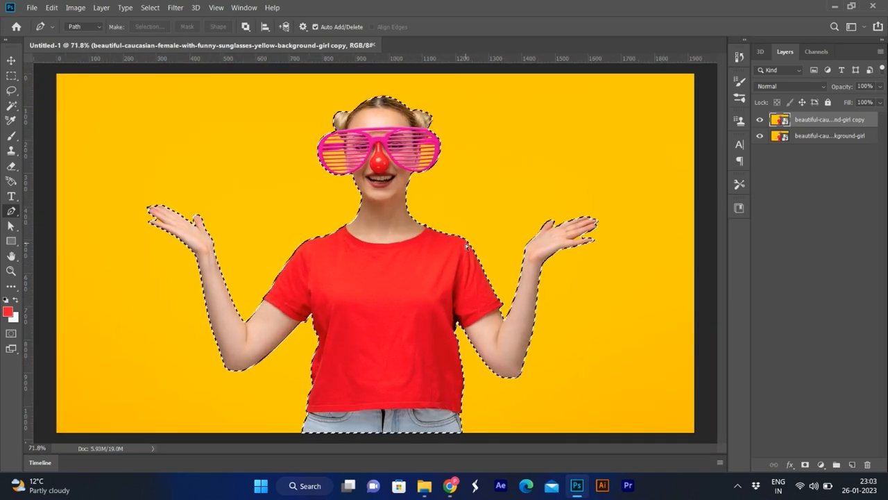
key(ctrl+shift+alt+n)
click(819, 138)
key(Delete)
key(v)
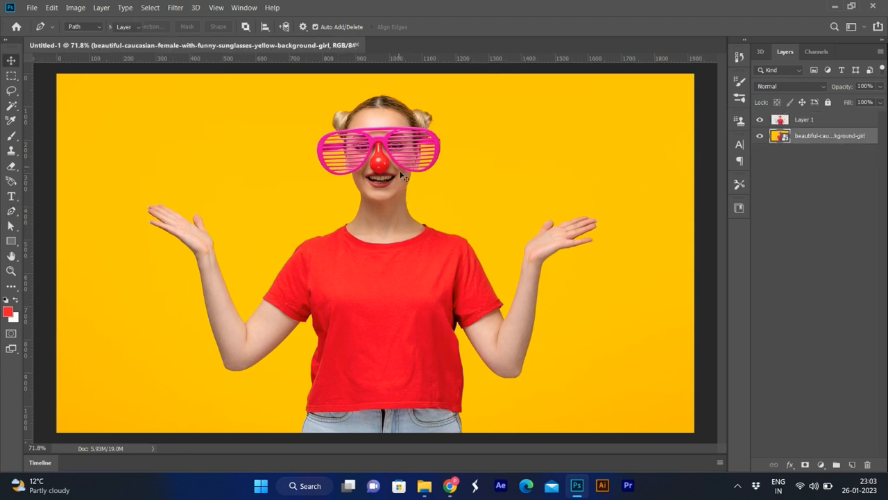
Hide and reshow the original photo layer to check the woman's cutout
key(ctrl+0)
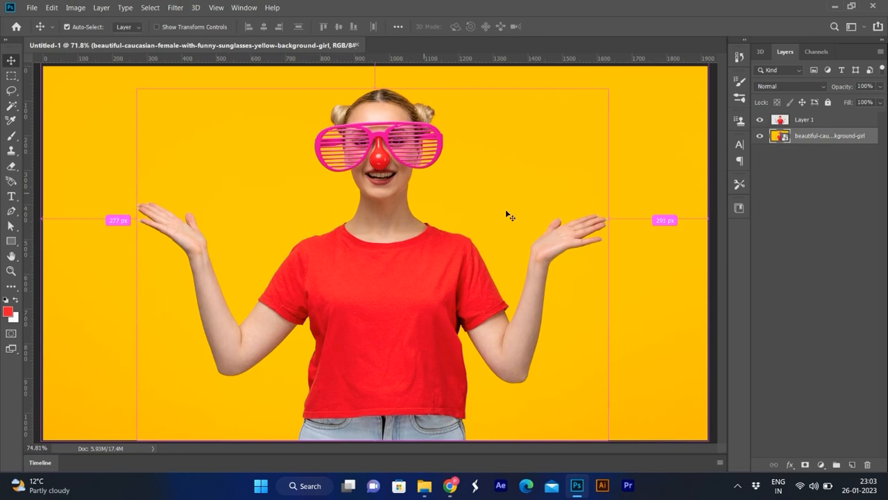
click(760, 136)
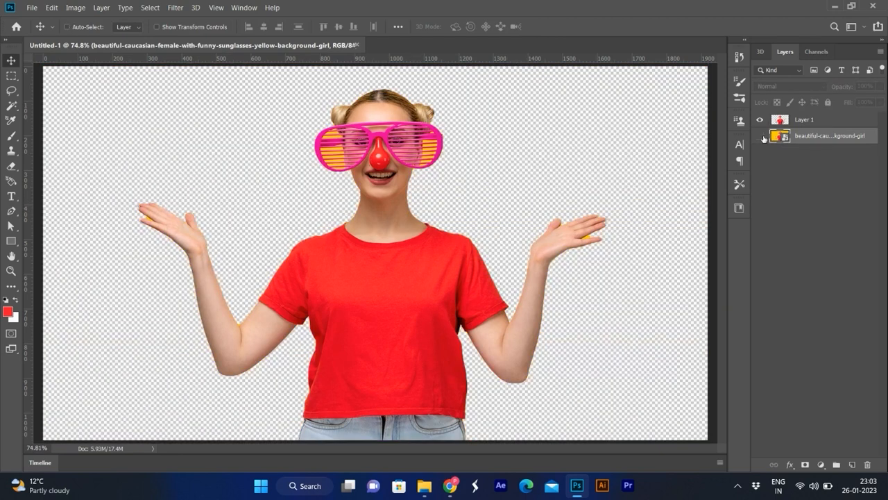
click(760, 137)
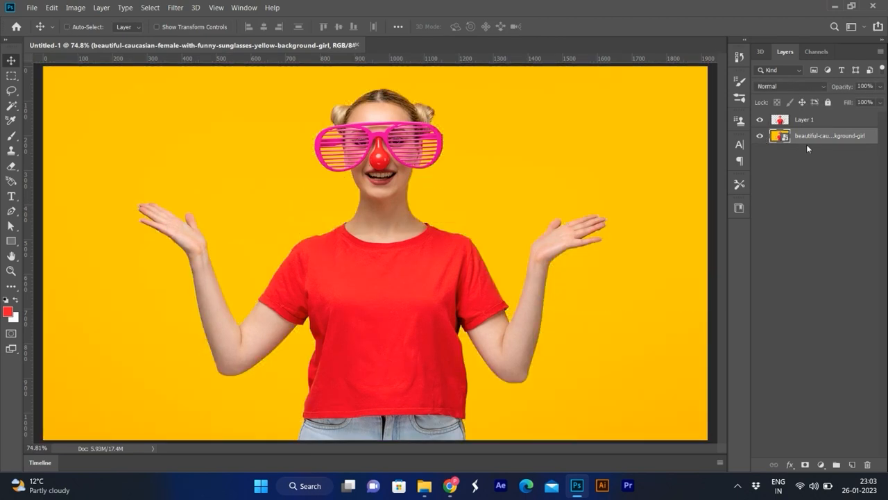
Add a red Solid Color fill layer (fa1a33) between the cutout and the original photo
click(821, 465)
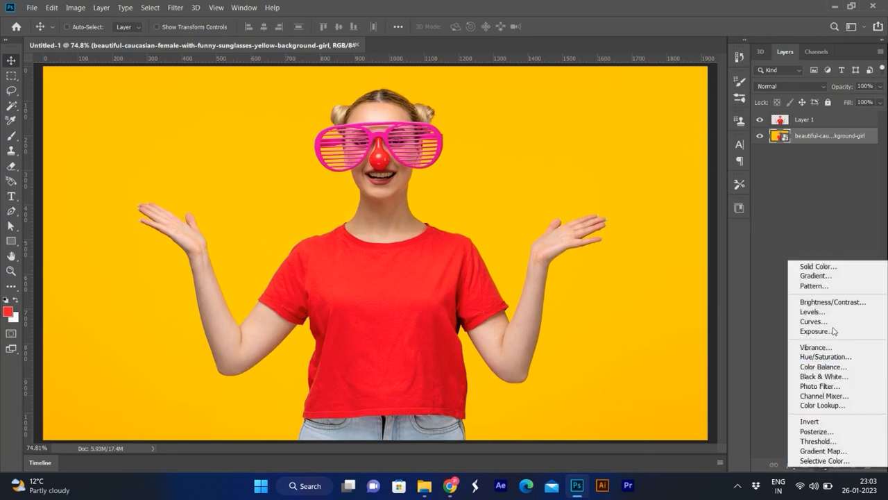
click(828, 268)
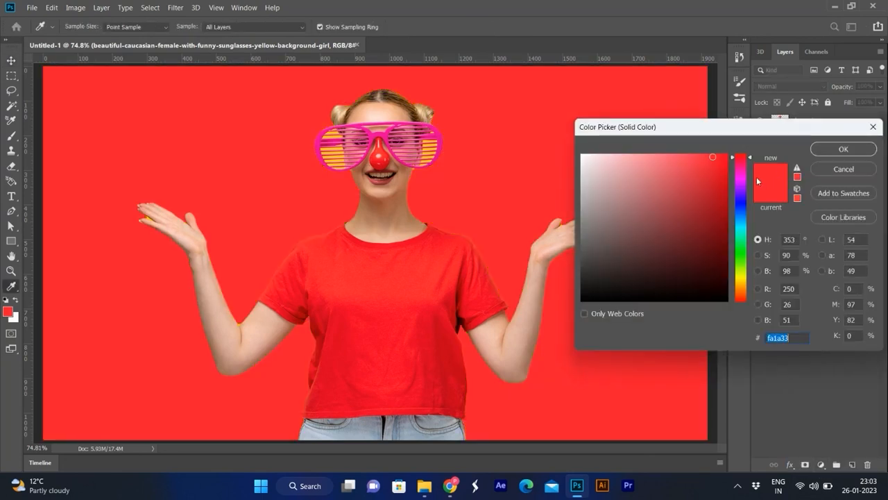
click(845, 150)
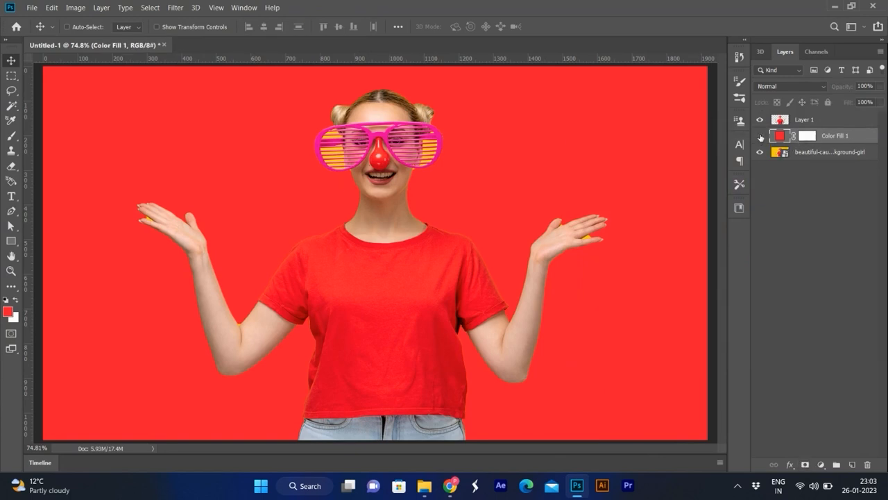
Hide and reshow the red fill layer to compare the cutout on both backgrounds
click(759, 136)
key(i)
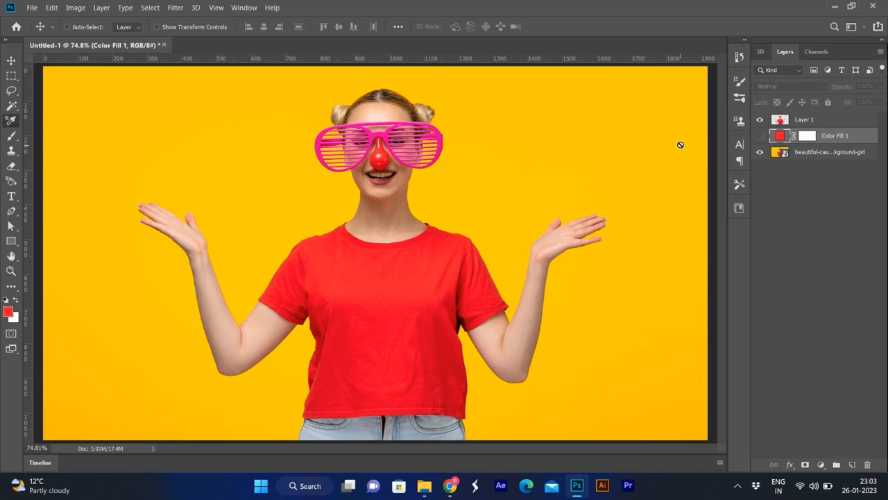
click(760, 136)
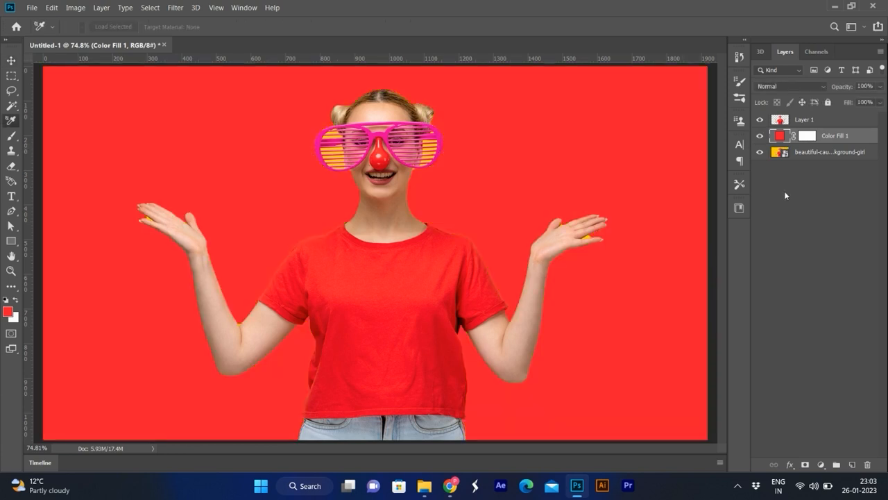
Add a Gradient Overlay to the red fill layer: white-to-orange, Radial, reversed, 90° angle, 150% scale
click(822, 464)
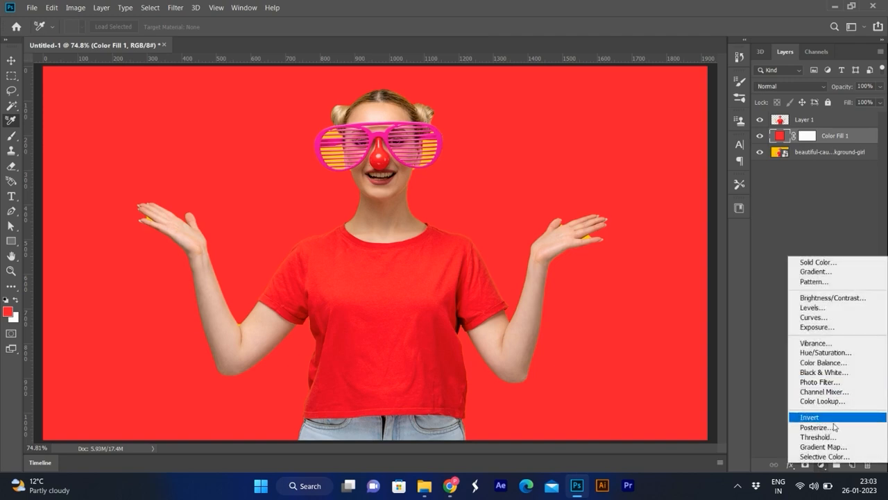
click(436, 139)
scroll(417, 128, up, 5)
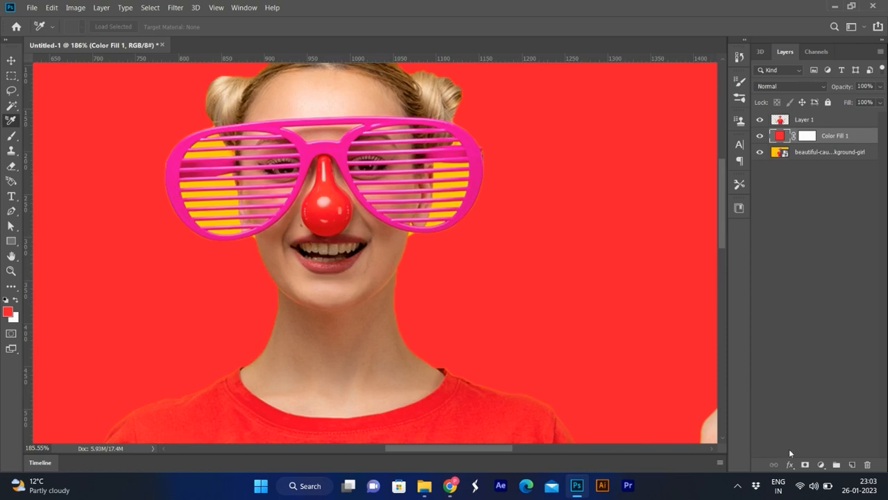
click(788, 465)
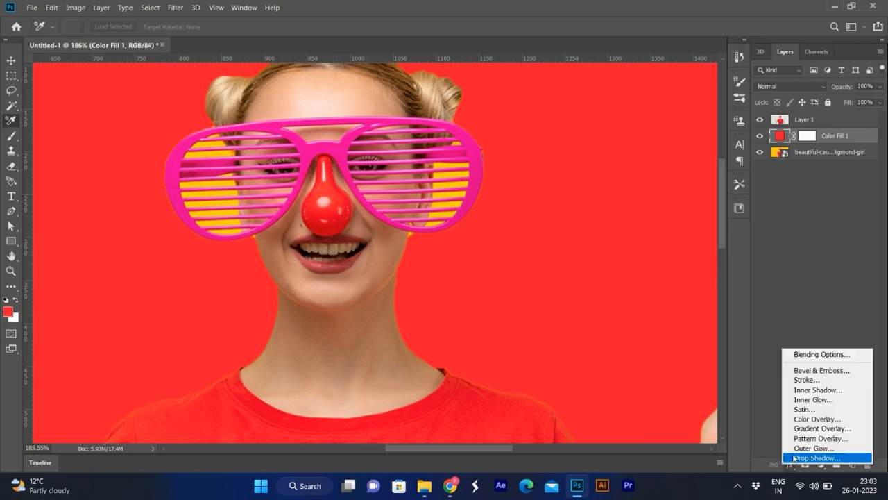
click(823, 429)
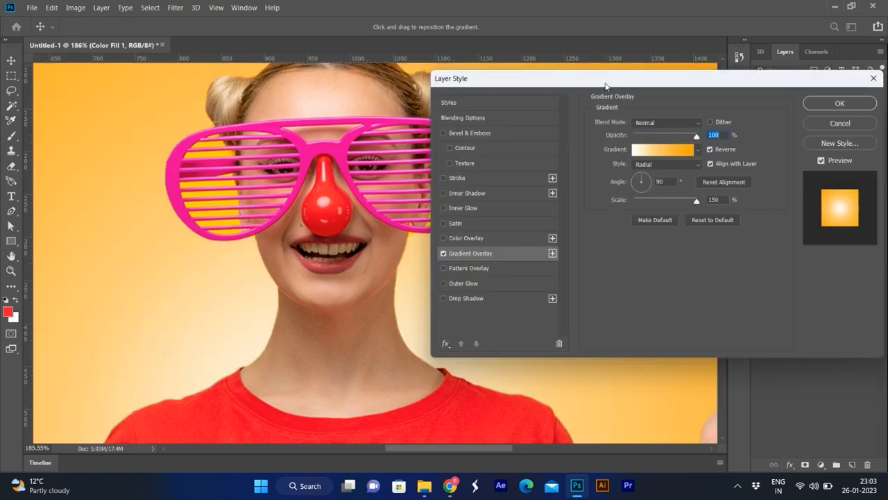
click(682, 152)
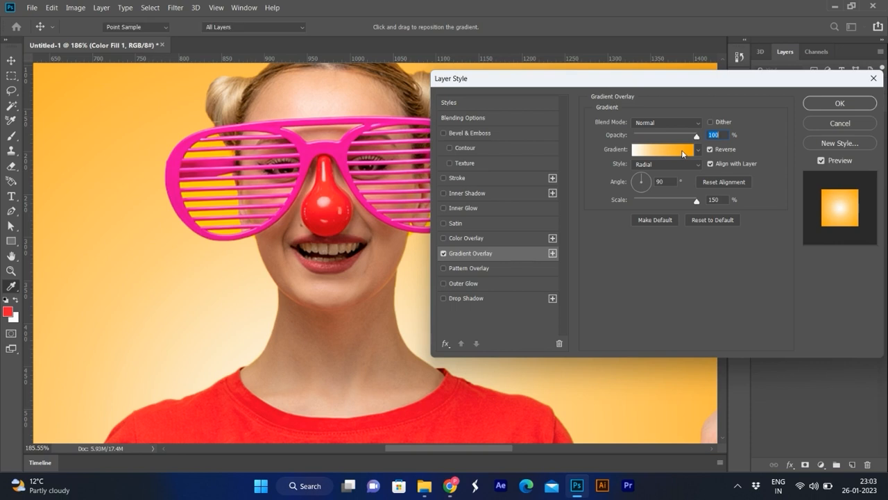
click(812, 86)
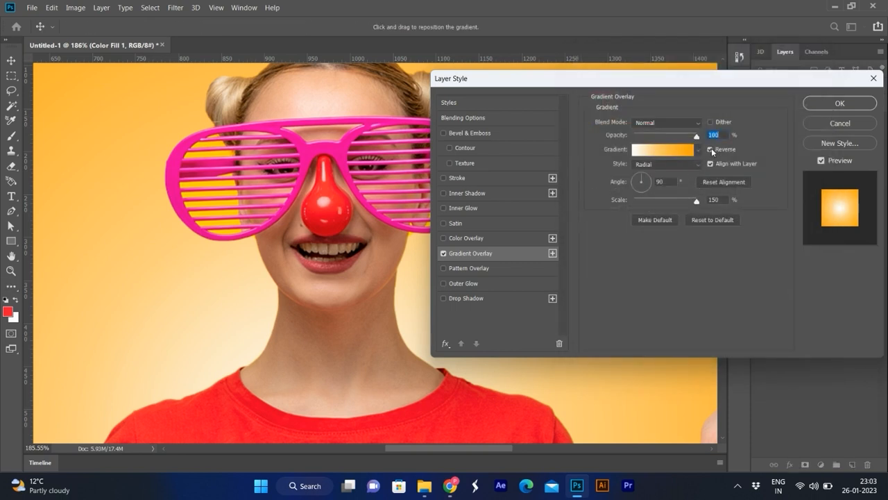
click(711, 149)
click(710, 149)
click(840, 103)
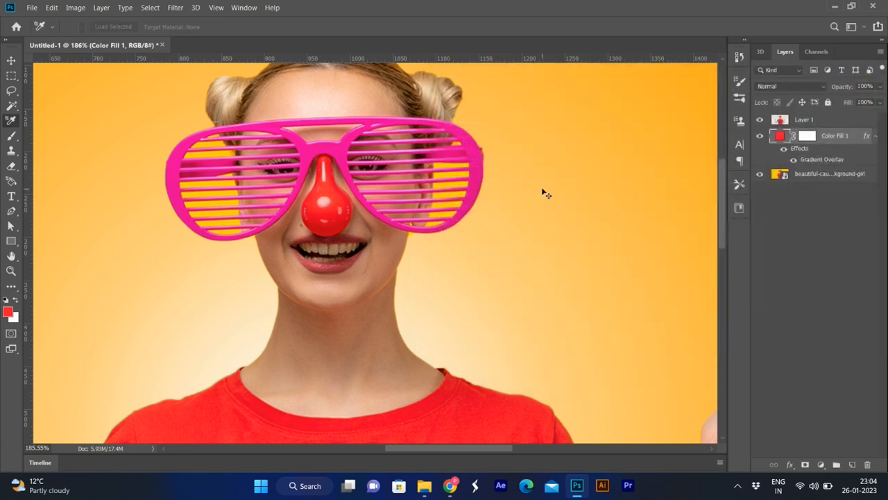
Hide the original photo layer and toggle the gradient fill layer's visibility to check the new background
key(ctrl+0)
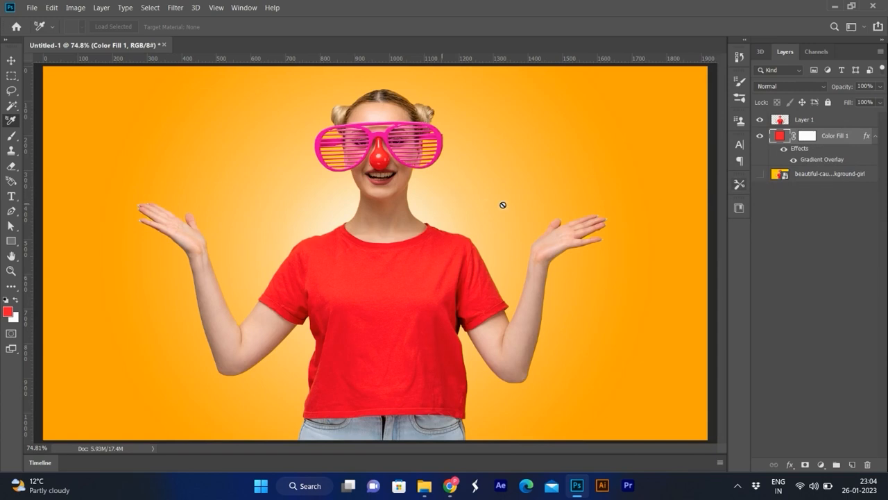
click(759, 138)
click(759, 137)
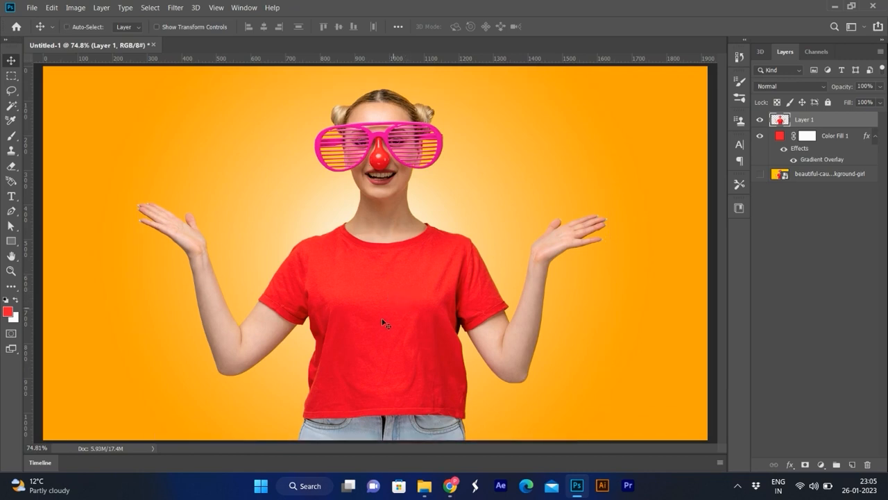
Place the dripping image on the canvas, scale it to 18.39% and position it over the lower half of the shirt
click(424, 485)
drag(274, 153, 369, 206)
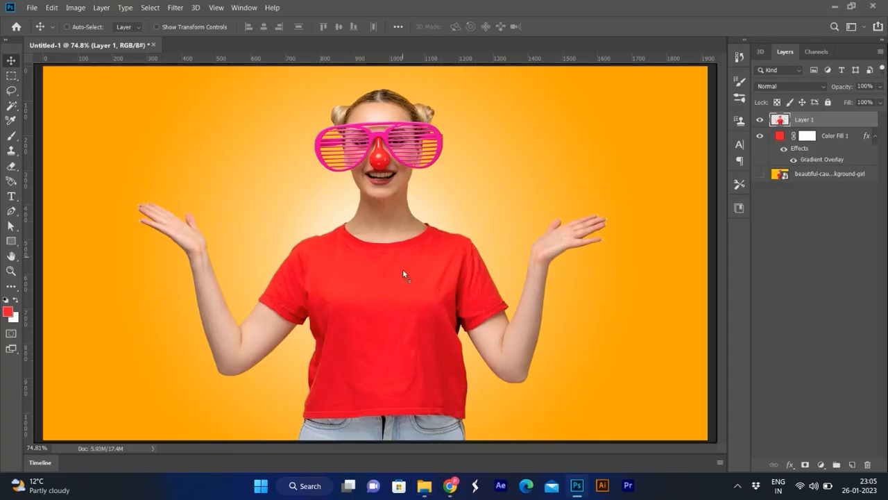
drag(403, 269, 395, 279)
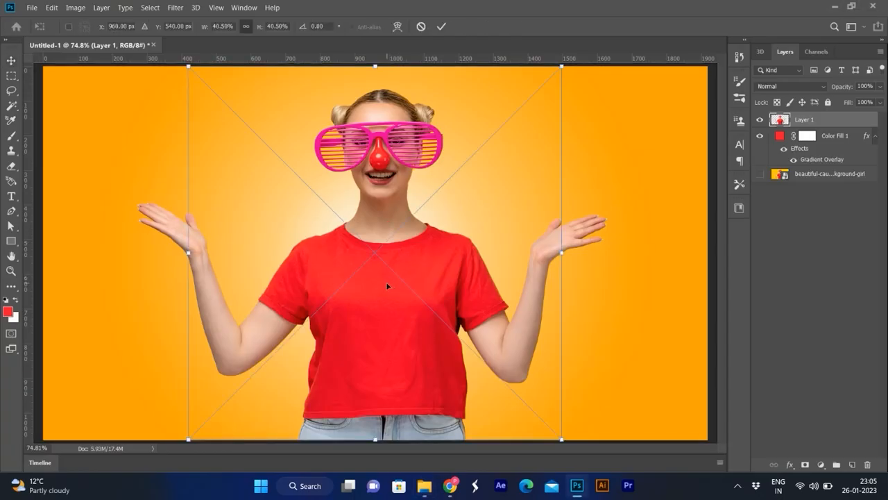
drag(563, 67, 391, 284)
drag(326, 386, 423, 387)
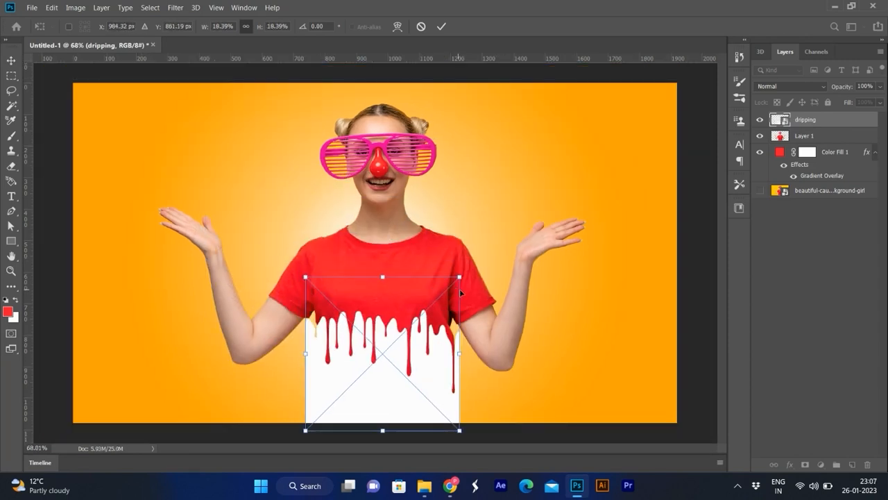
key(Return)
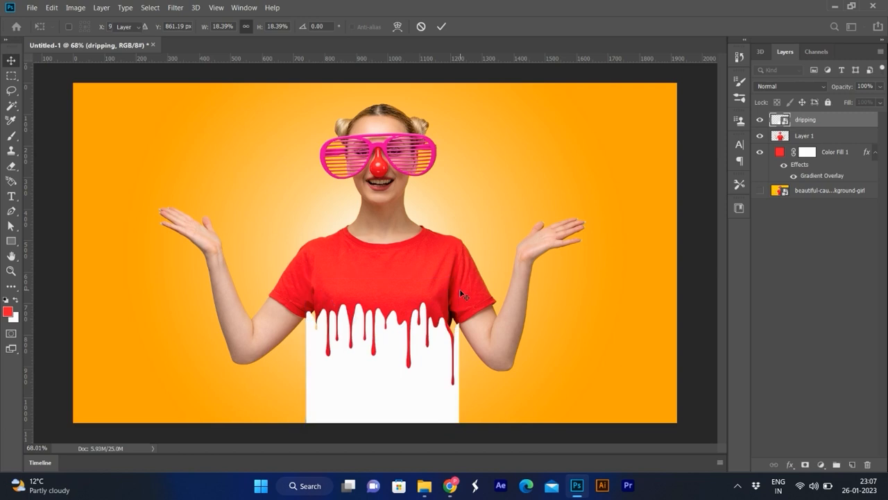
Mask the woman's layer with the inverted outline of the dripping layer, and hide the dripping layer
ctrl+click(783, 121)
click(805, 132)
key(ctrl+shift+i)
click(805, 463)
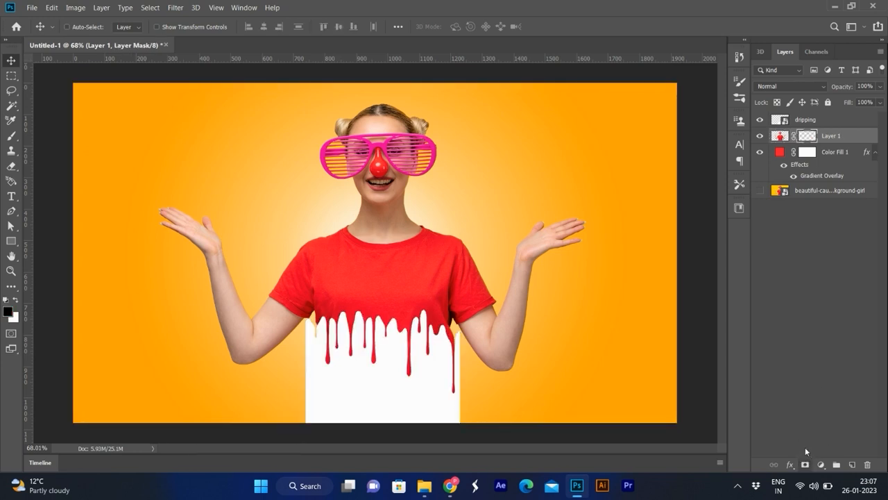
click(762, 121)
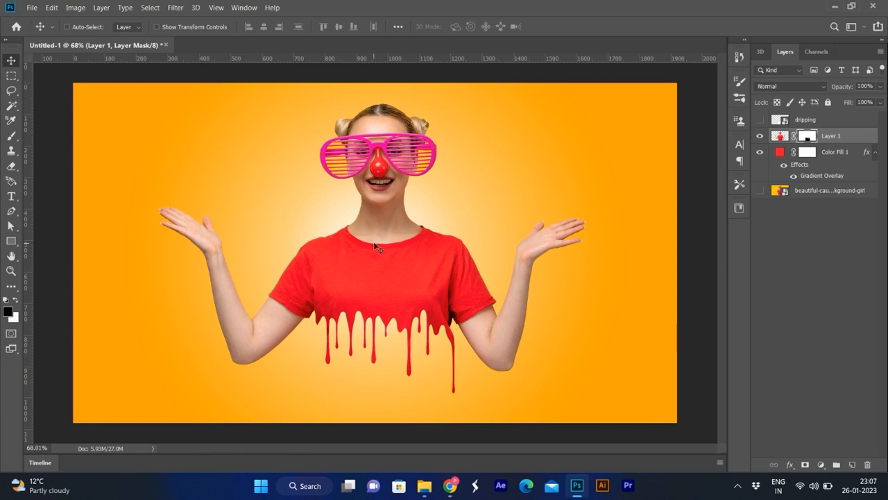
Add a Drop Shadow to the woman's layer: Multiply, colour 242424, 100% opacity, 4 px distance, 4% spread, 8 px size
scroll(392, 247, up, 1)
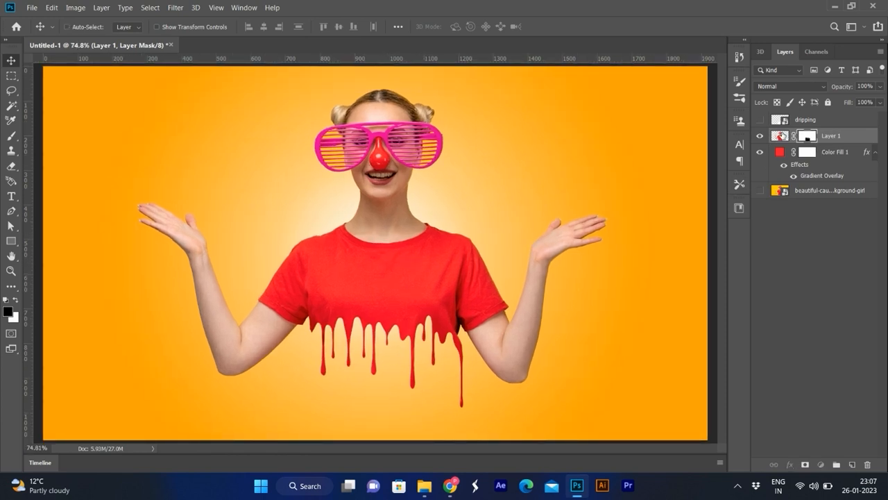
click(780, 136)
click(789, 464)
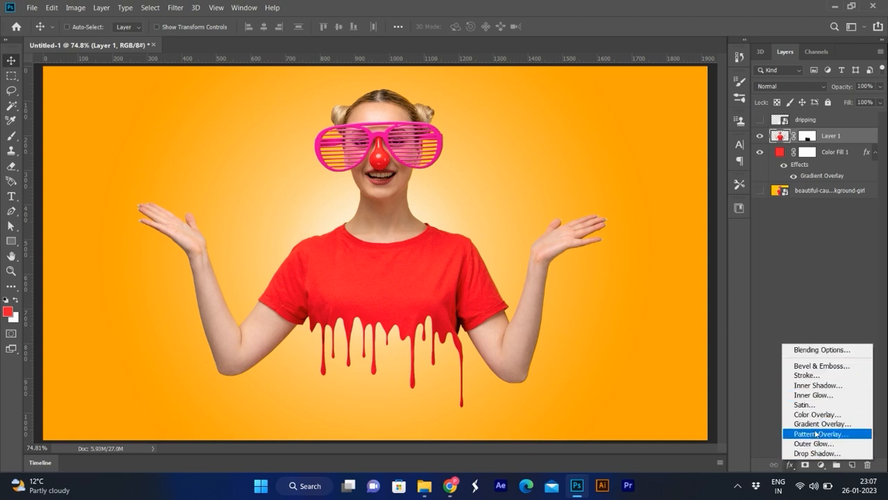
click(815, 454)
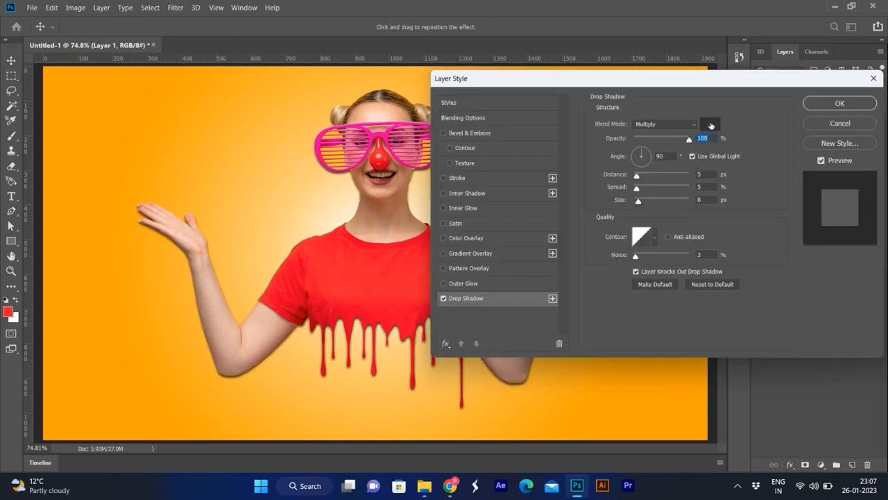
text(242424)
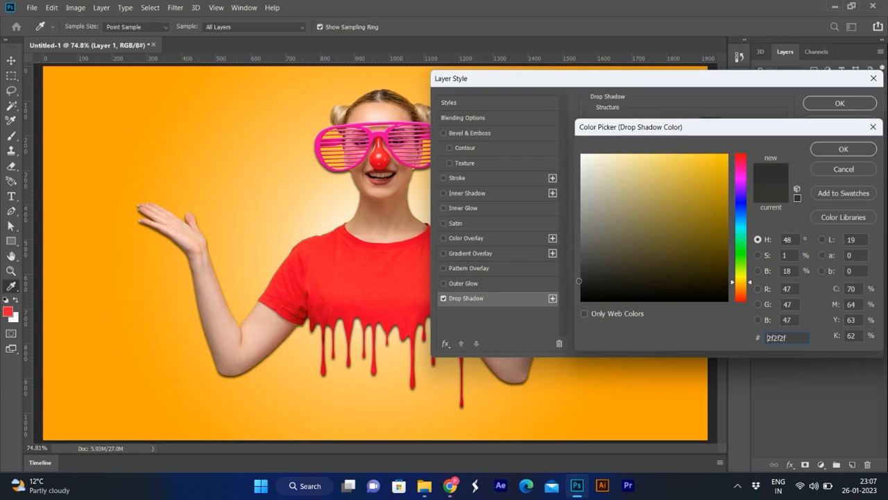
key(Return)
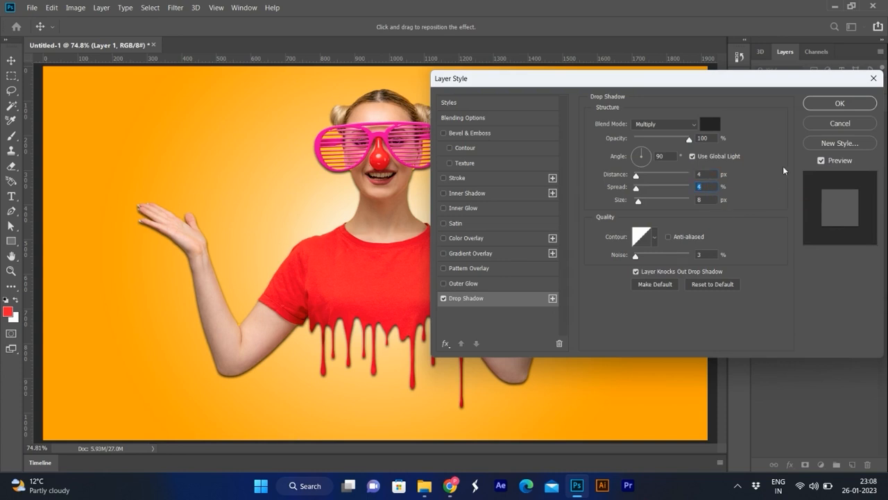
click(829, 110)
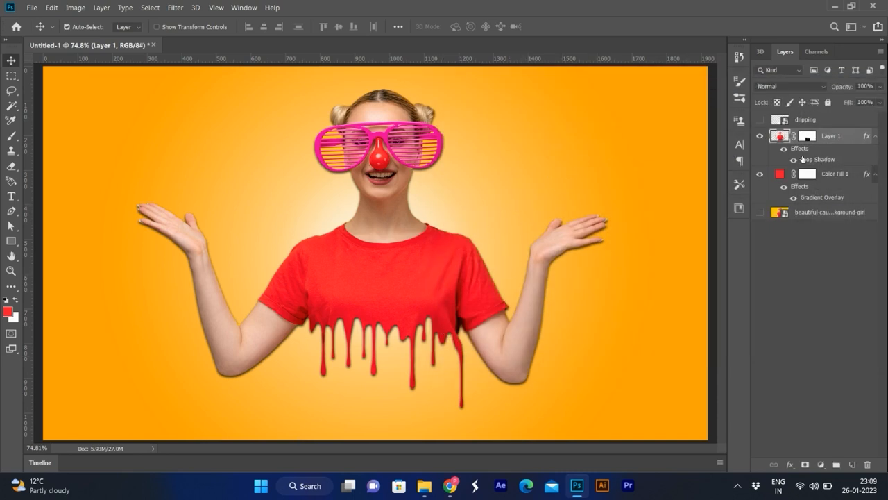
Add a new layer and paint red splatter around the woman's head and shoulders with a 400 px Kyle's Spatter brush
key(ctrl+shift+n)
key(Return)
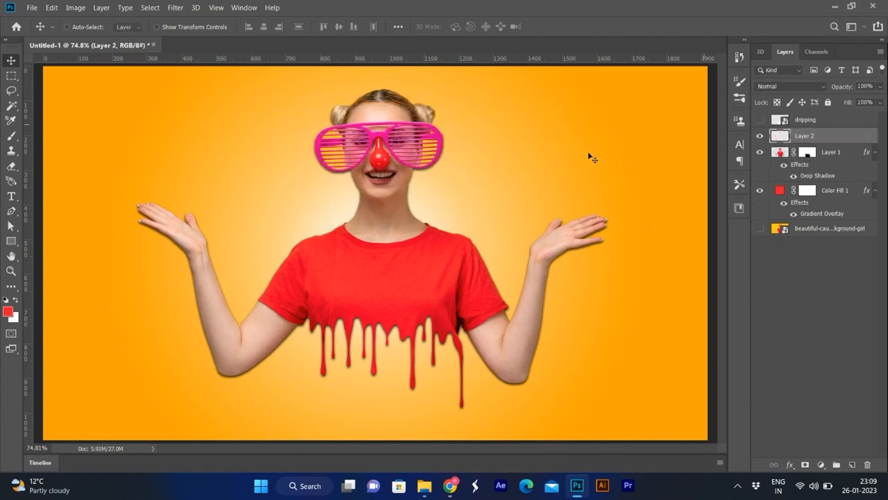
click(10, 137)
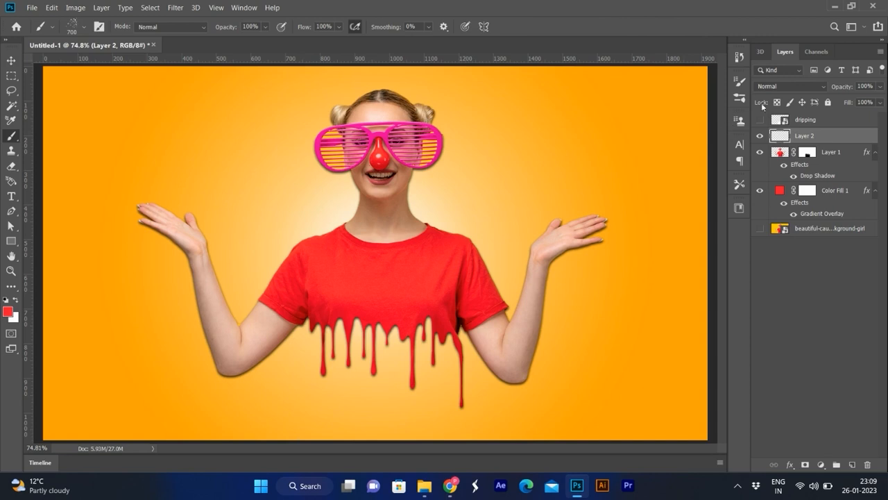
click(739, 98)
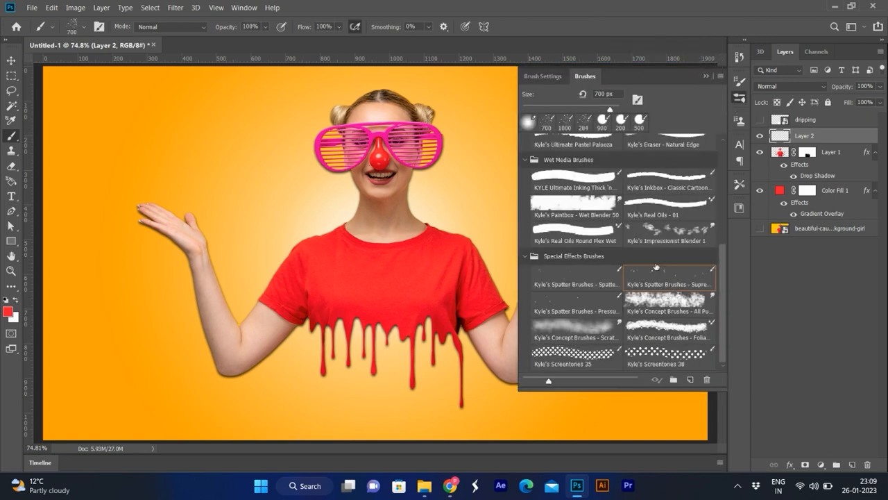
click(706, 74)
mouse_move(464, 220)
mouse_down()
mouse_move(481, 201)
mouse_move(479, 226)
mouse_move(330, 239)
mouse_move(318, 225)
mouse_move(306, 246)
mouse_move(295, 242)
mouse_move(417, 229)
mouse_move(279, 236)
mouse_move(264, 212)
mouse_up()
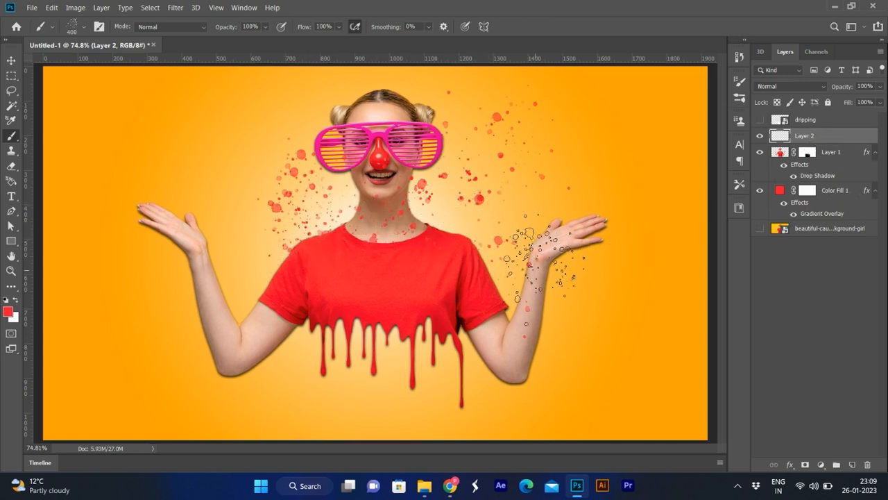
Move the splatter layer beneath the woman's layer and shift the splatter slightly
key(v)
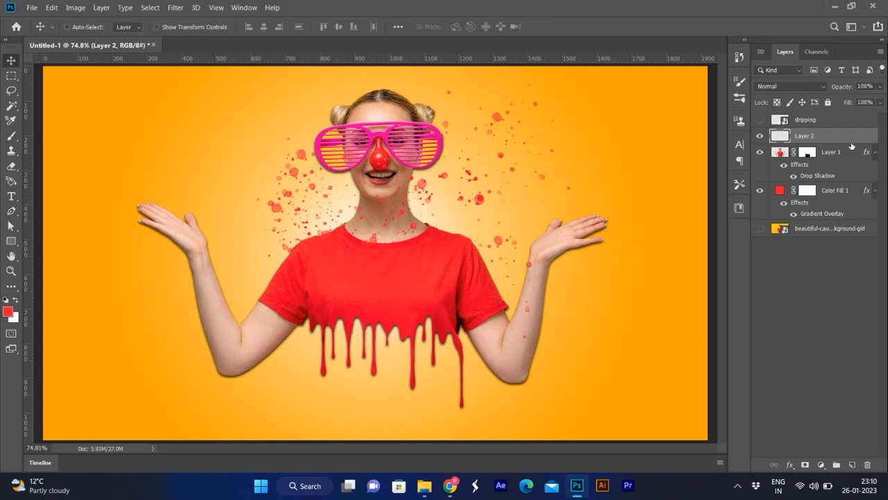
key(ctrl+bracketleft)
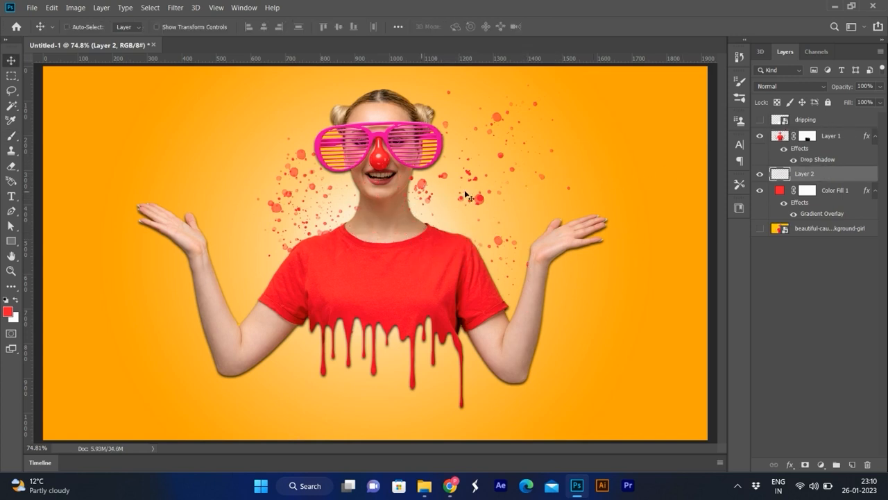
drag(484, 205, 469, 207)
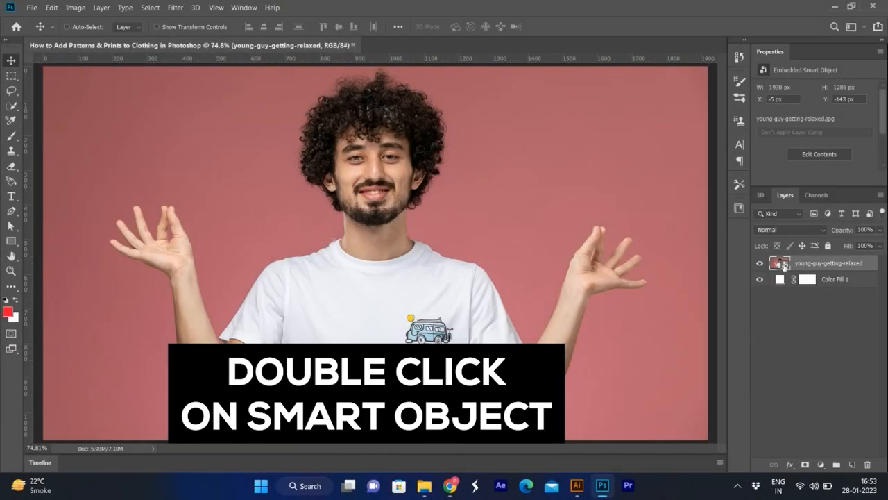
In the man's smart object contents, remove the van print from the shirt with a rectangular selection and Content-Aware fill, then deselect
scroll(434, 329, up, 6)
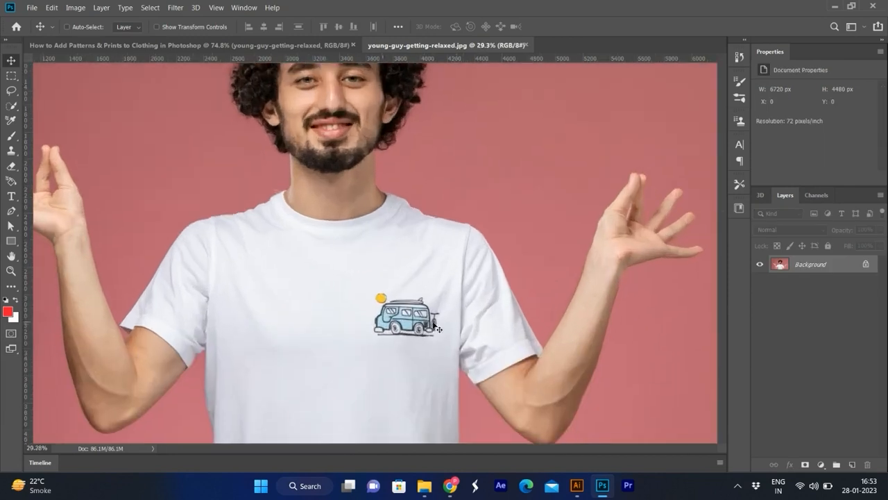
key(m)
drag(369, 289, 443, 340)
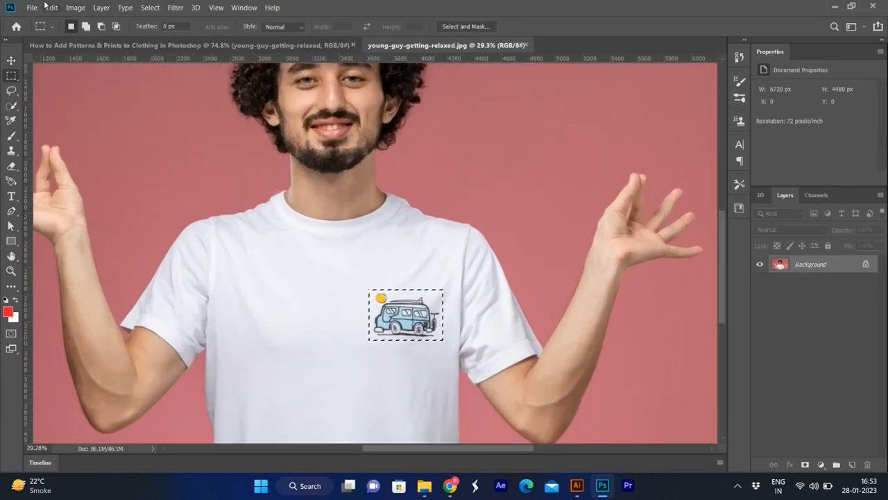
click(49, 8)
click(76, 177)
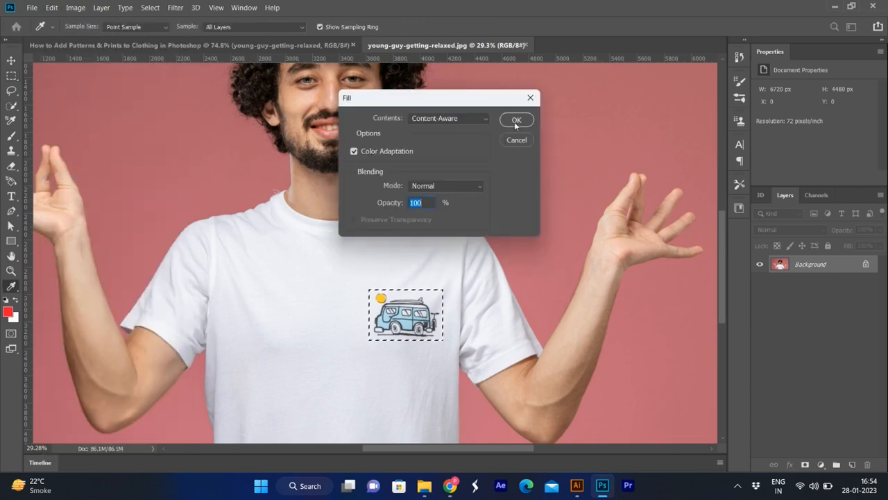
click(515, 120)
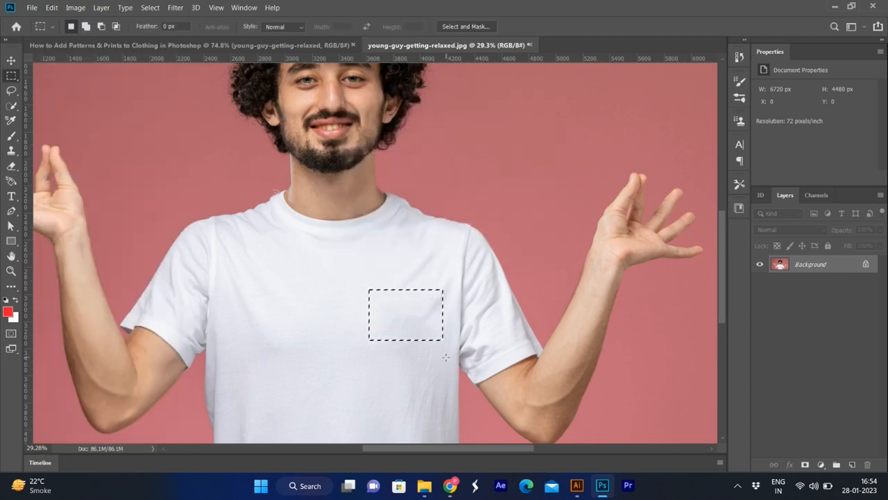
right_click(426, 321)
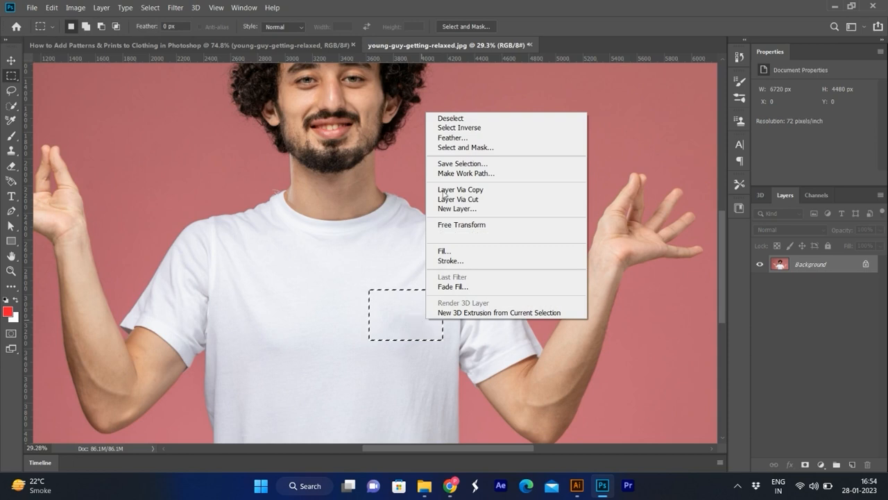
click(451, 118)
Draw a Pen path along the shirt collar around the loose threads beside the neck's left edge and convert it to a selection
scroll(268, 190, up, 5)
scroll(278, 197, up, 2)
key(p)
scroll(281, 232, up, 3)
click(270, 241)
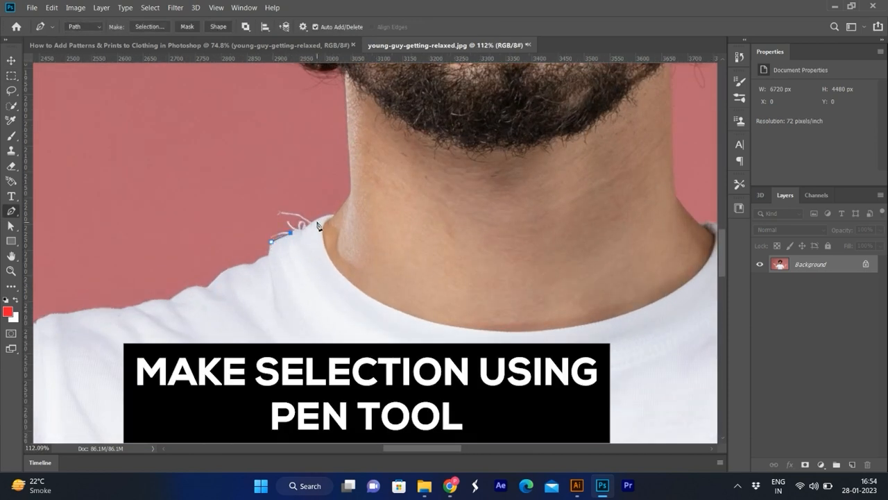
drag(314, 134, 312, 125)
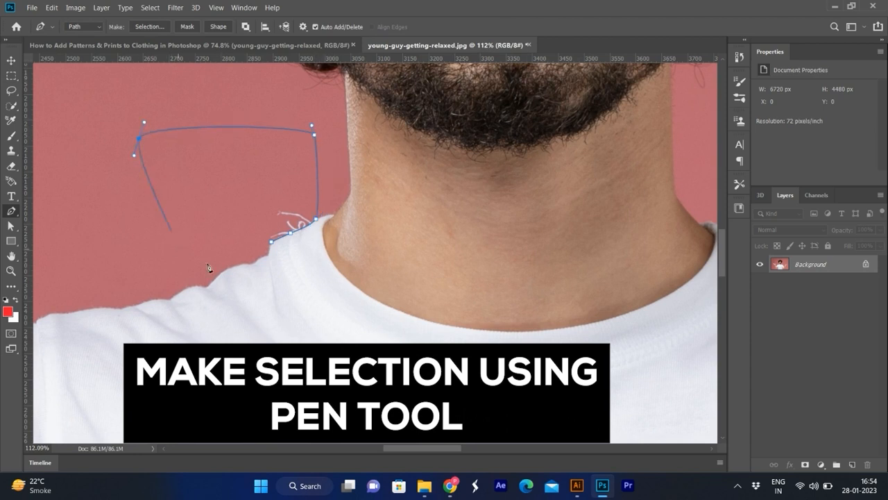
click(178, 246)
drag(270, 241, 291, 224)
key(ctrl+Return)
Clone the pink background over the loose threads inside the selection with a 45 px Clone Stamp, and deselect
key(s)
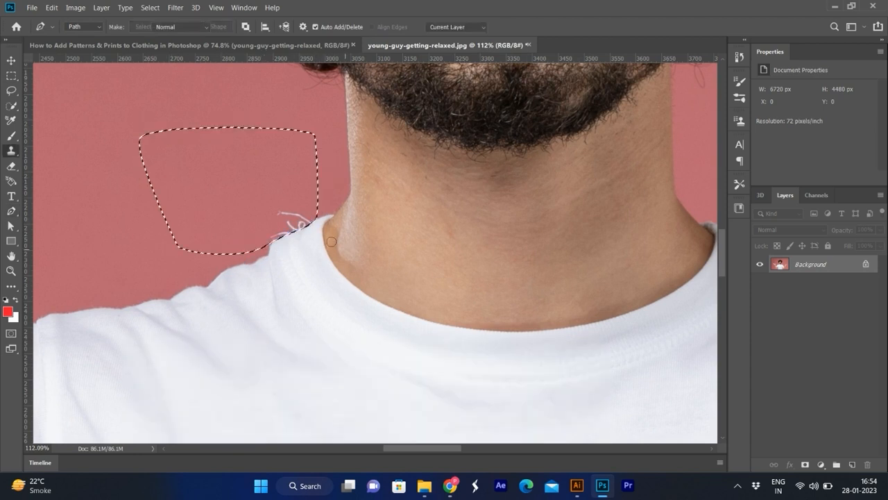
key(bracketright)
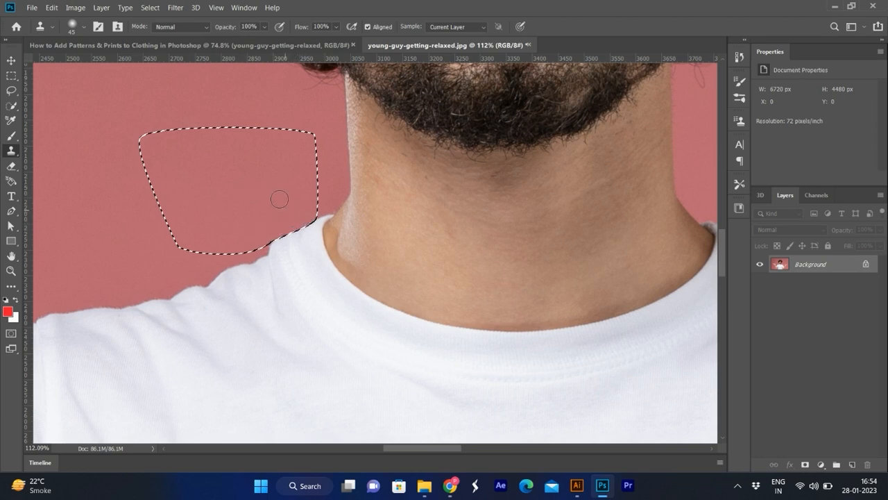
key(ctrl+d)
Trace the stray thread on the collar's right shoulder with the Pen tool, enclosing background above it, and make a selection
scroll(205, 238, down, 5)
scroll(488, 232, up, 5)
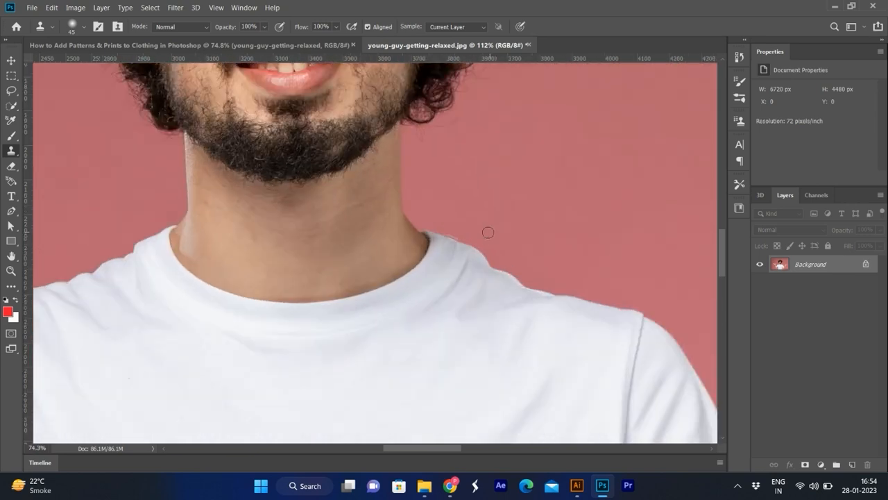
key(p)
scroll(450, 244, up, 5)
click(406, 231)
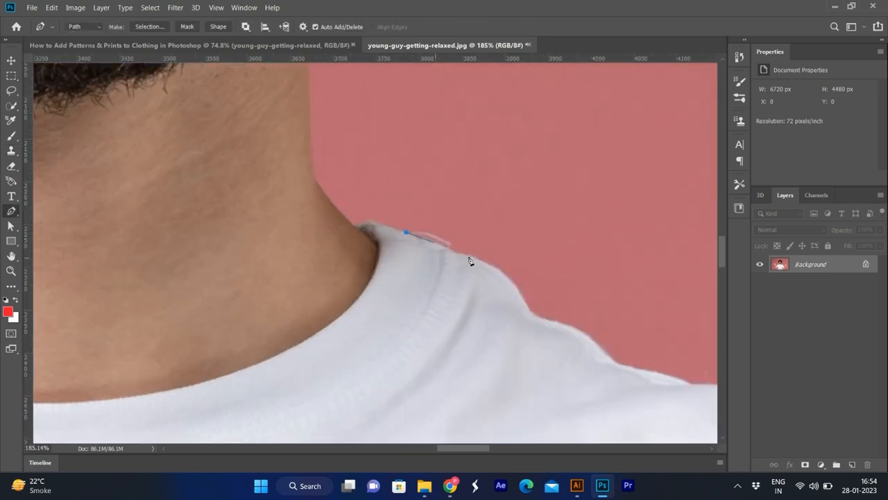
click(646, 107)
click(384, 82)
key(ctrl+Return)
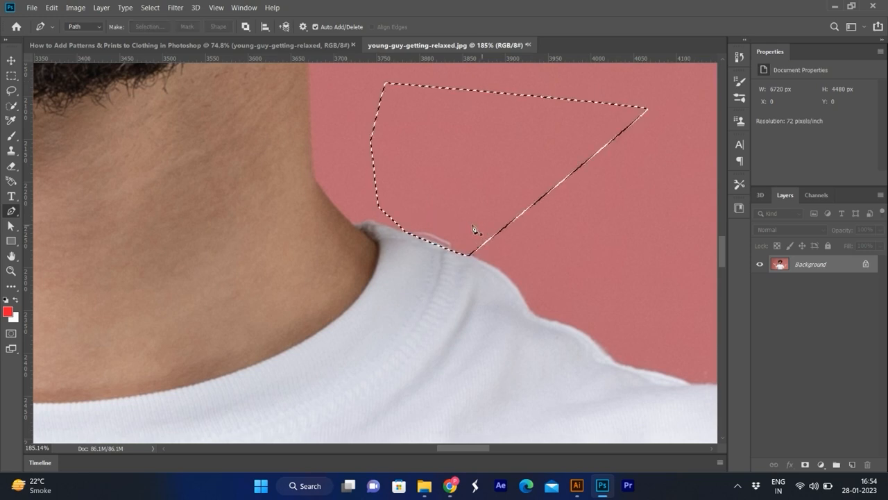
Clone background over the stray thread on the right shoulder and remove the selection
key(s)
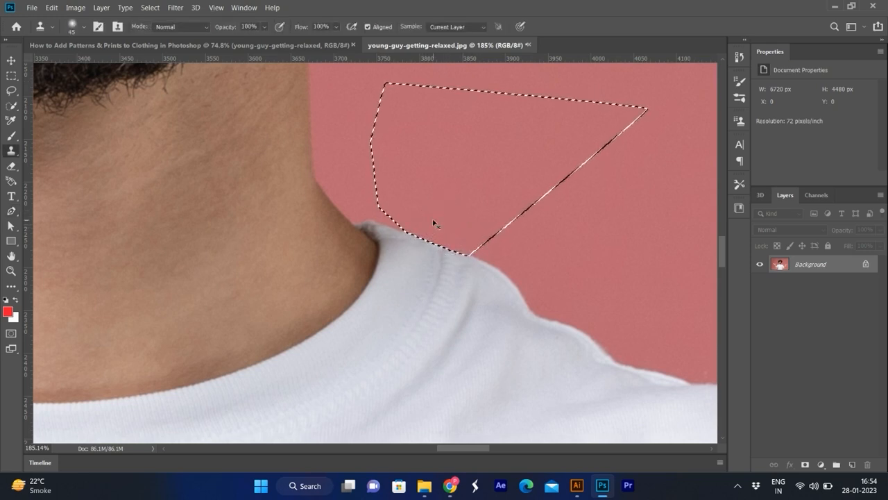
key(ctrl+d)
scroll(471, 173, down, 8)
scroll(467, 170, down, 3)
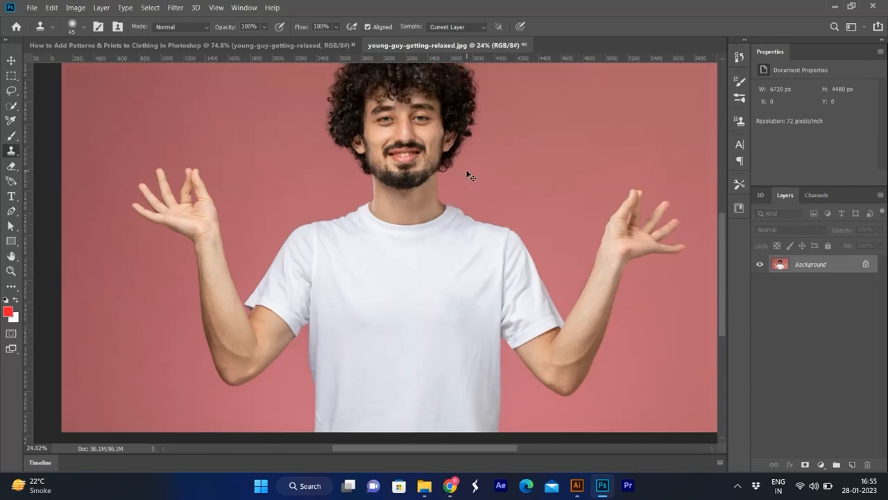
Save the retouched young-guy-getting-relaxed.jpg contents and close them to return to the main document
key(v)
click(32, 6)
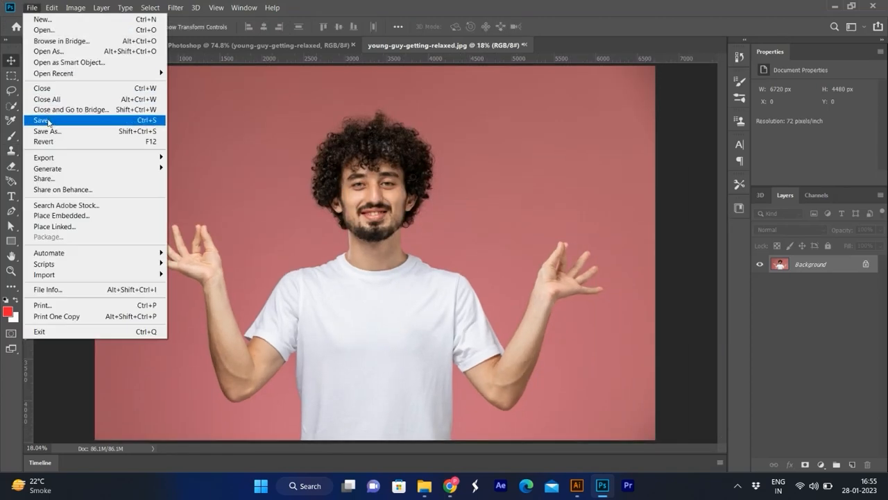
click(41, 120)
key(Return)
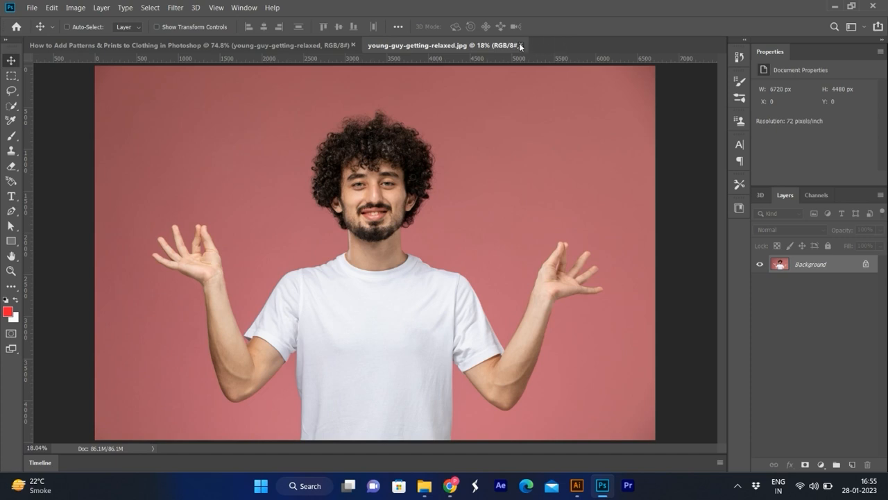
click(520, 46)
scroll(332, 362, up, 1)
scroll(332, 362, down, 2)
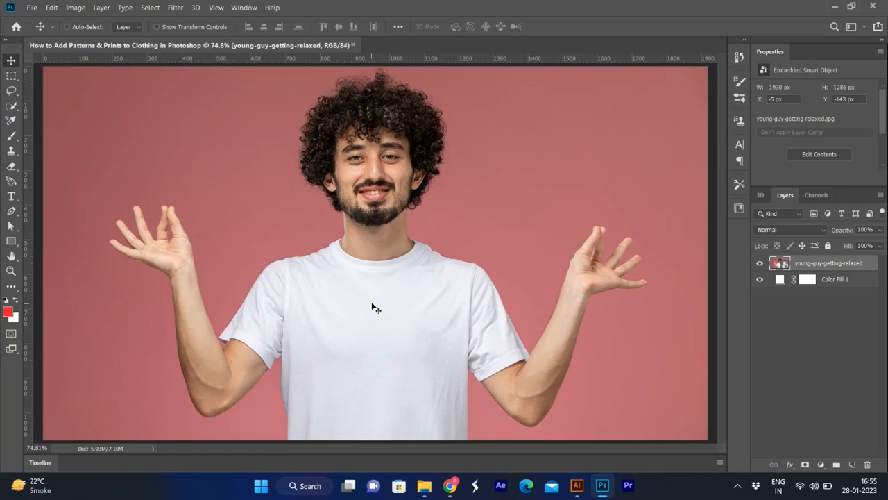
Duplicate the young-guy-getting-relaxed layer and rasterize the copy
key(w)
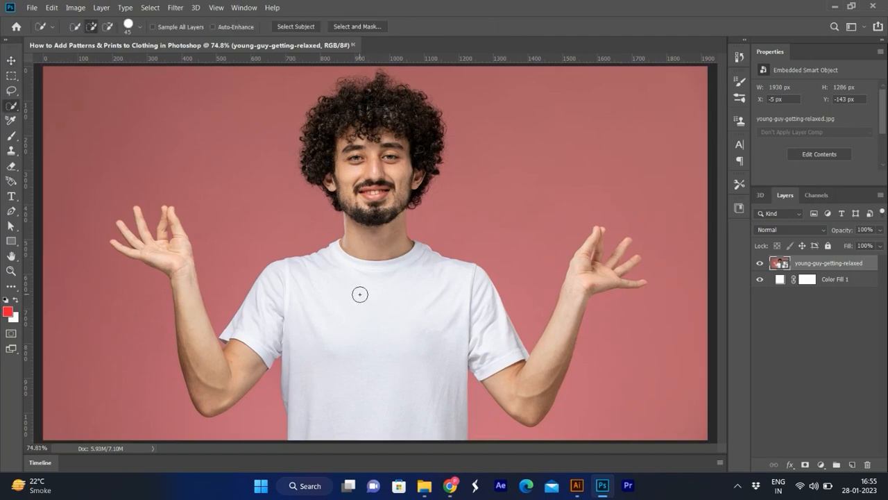
key(v)
drag(855, 266, 855, 464)
right_click(814, 268)
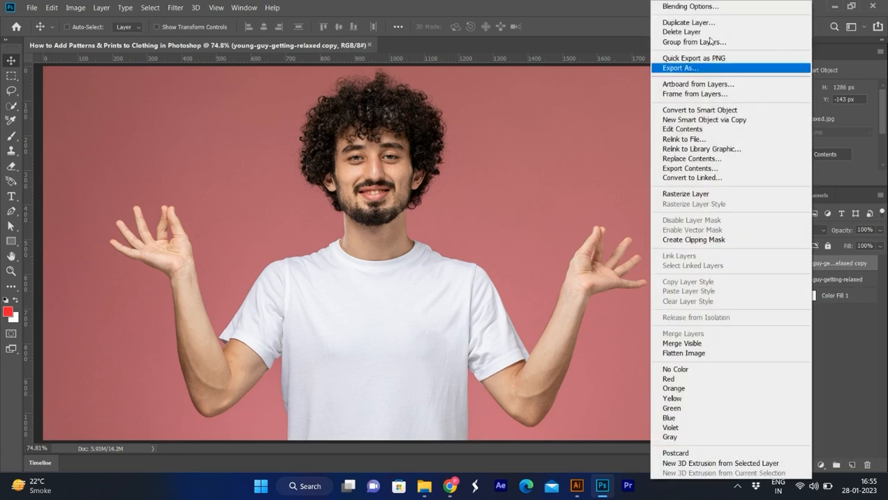
click(694, 193)
Select the man's white shirt on the rasterized copy with the Quick Selection tool
key(w)
mouse_move(298, 317)
mouse_down()
mouse_move(337, 283)
mouse_move(354, 323)
mouse_up()
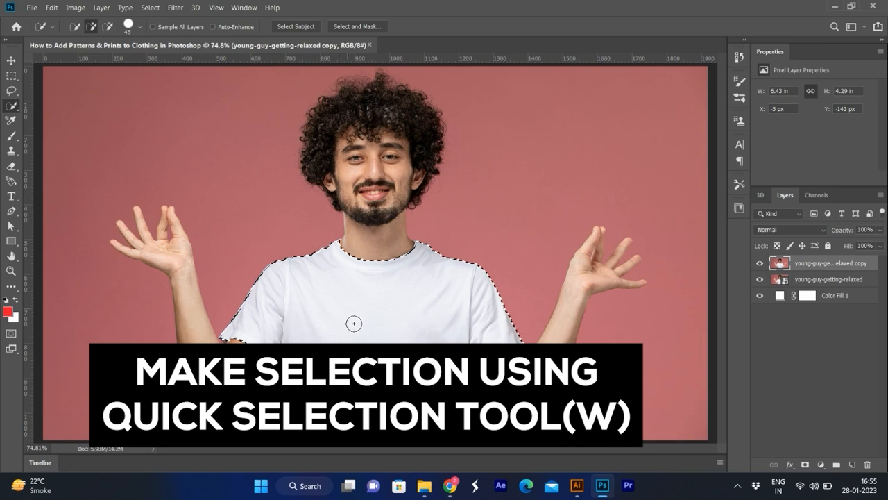
scroll(579, 371, up, 3)
Outline the missed collar corner at the neck's right side with the Pen tool and add it to the shirt selection
key(p)
scroll(197, 393, up, 2)
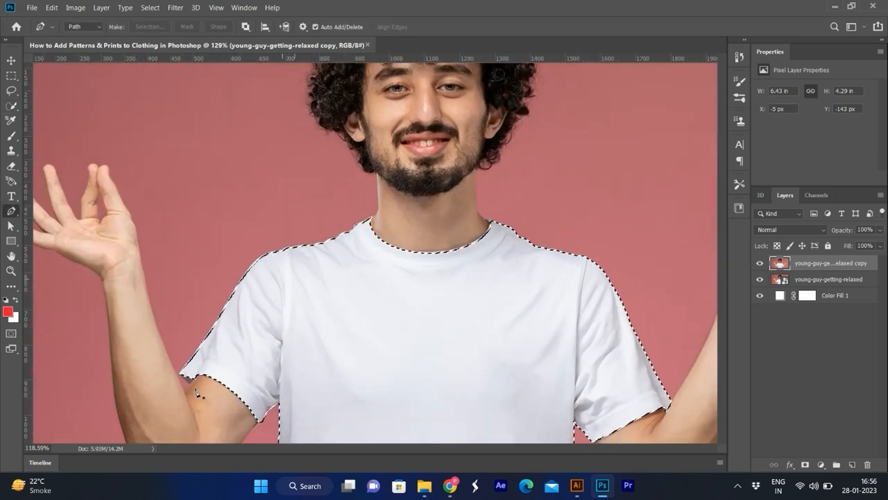
scroll(298, 208, up, 3)
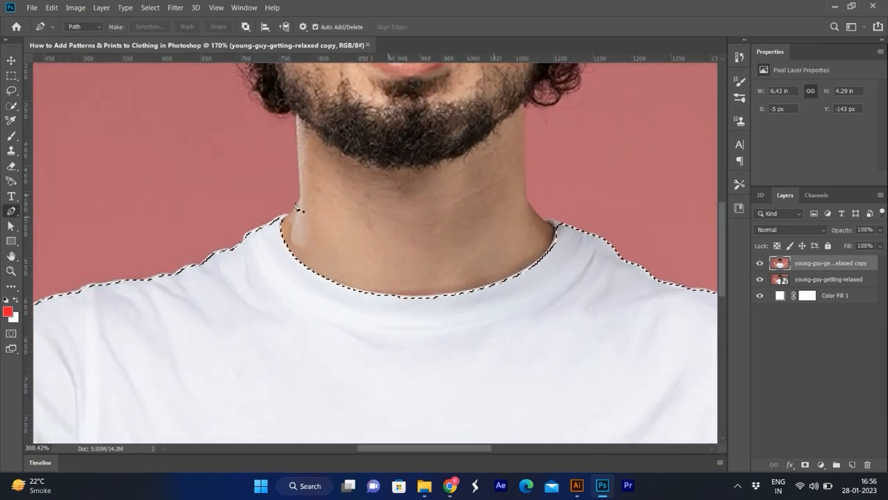
scroll(299, 208, up, 4)
click(226, 222)
key(ctrl+z)
click(645, 225)
click(675, 230)
click(702, 254)
click(664, 254)
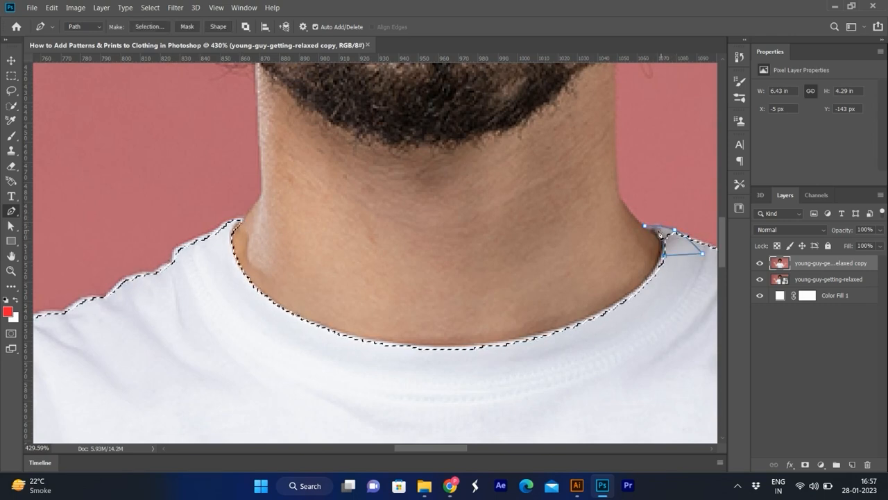
click(645, 226)
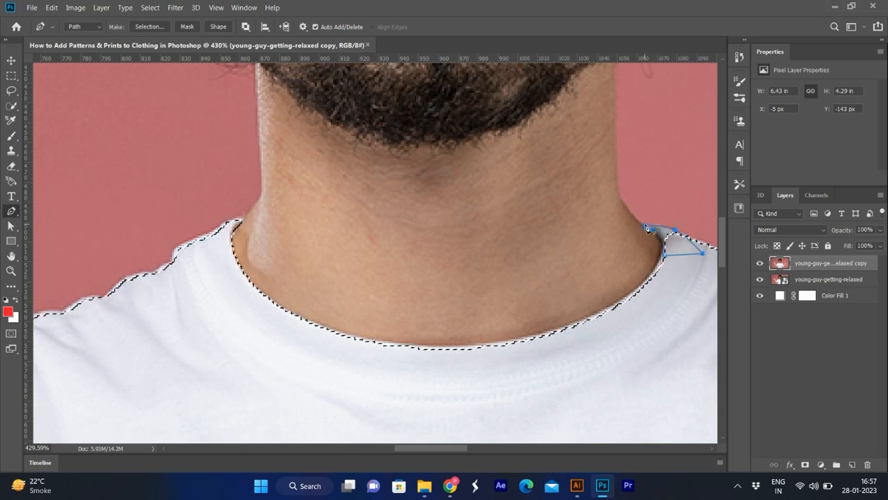
key(ctrl+shift+Return)
key(ctrl+0)
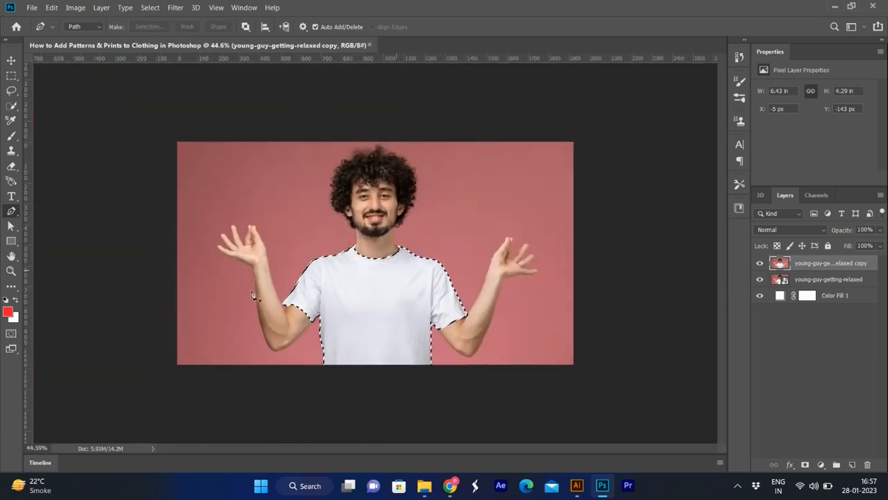
Add a layer mask to the rasterized copy from the shirt selection
click(806, 464)
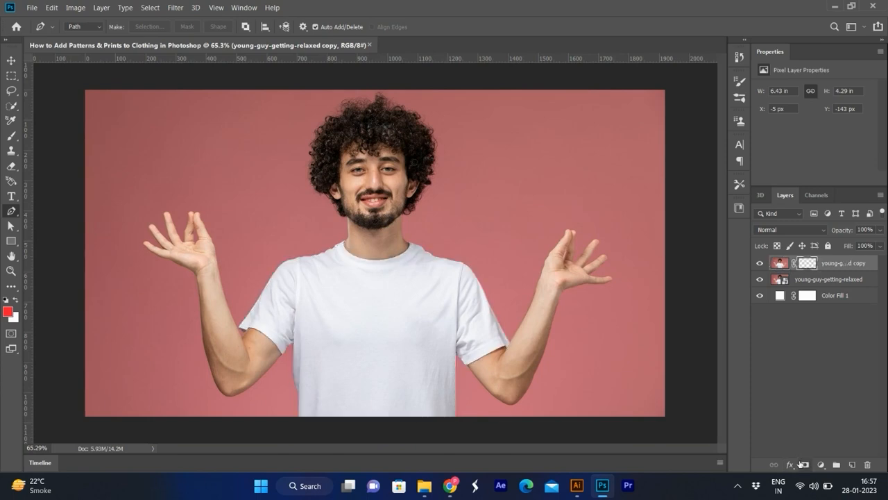
key(v)
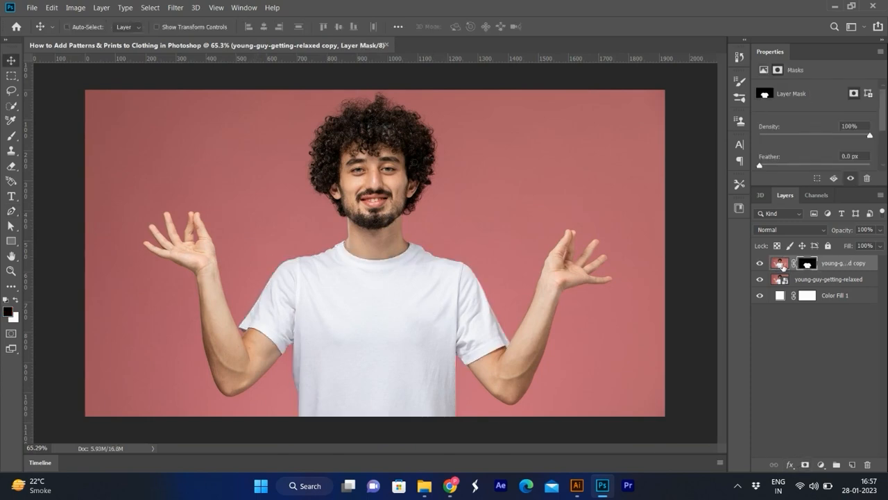
scroll(361, 260, up, 5)
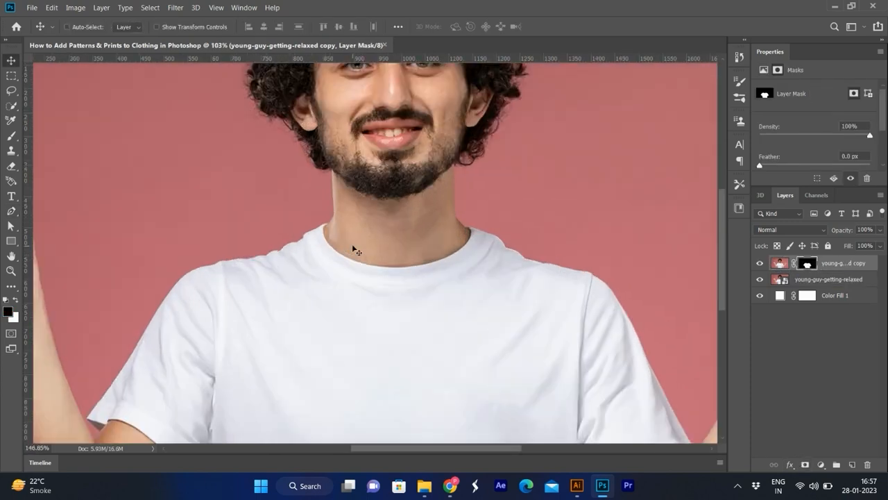
Place the 1852 floral pattern image into the shirt document
scroll(512, 174, down, 5)
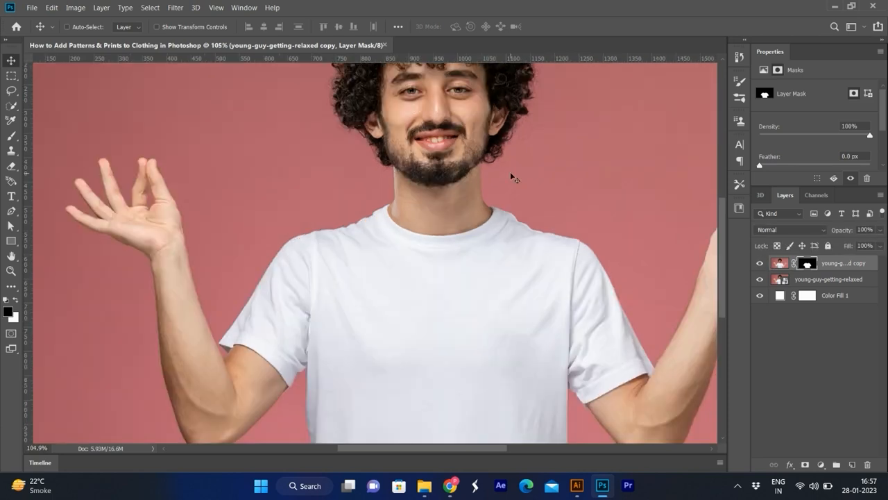
key(ctrl+0)
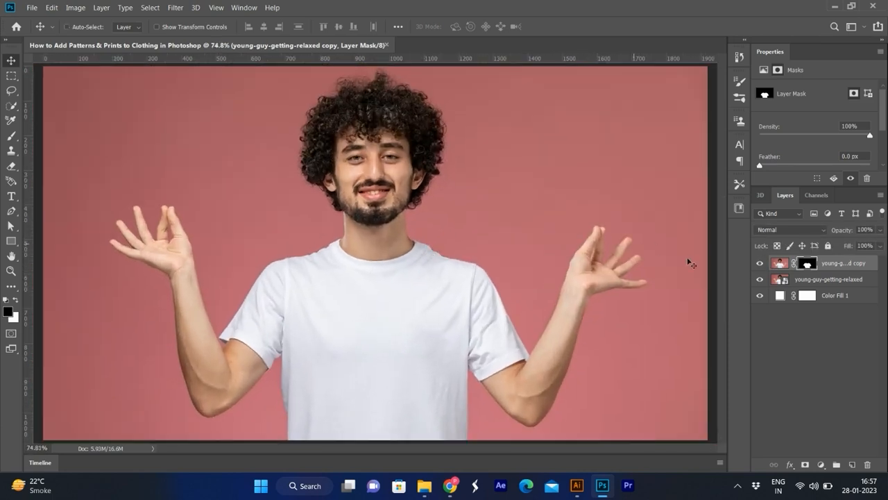
click(601, 485)
click(600, 485)
drag(297, 160, 401, 267)
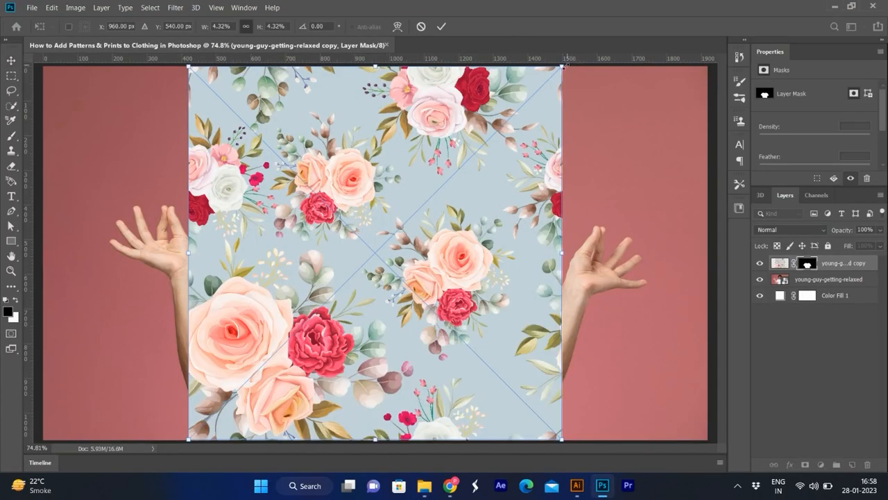
Scale the floral pattern to 3.63% and position it at about X 497, Y 303 px so it covers the shirt
drag(564, 65, 522, 106)
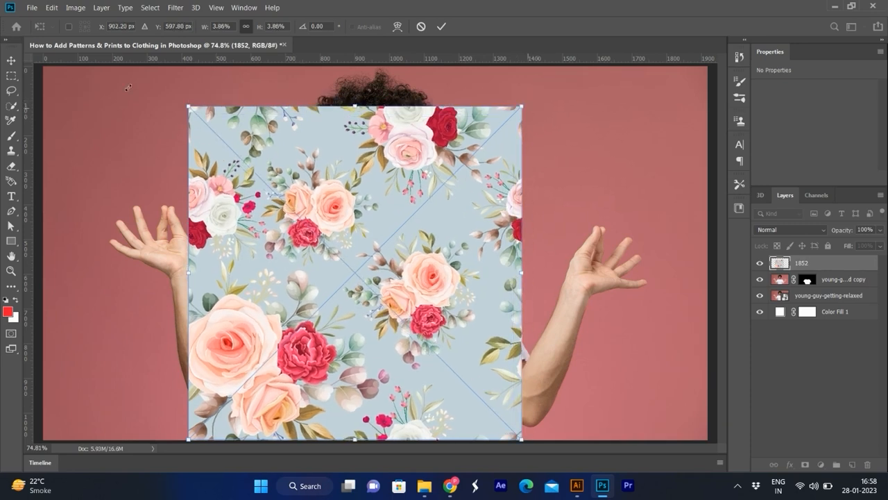
drag(187, 102, 199, 140)
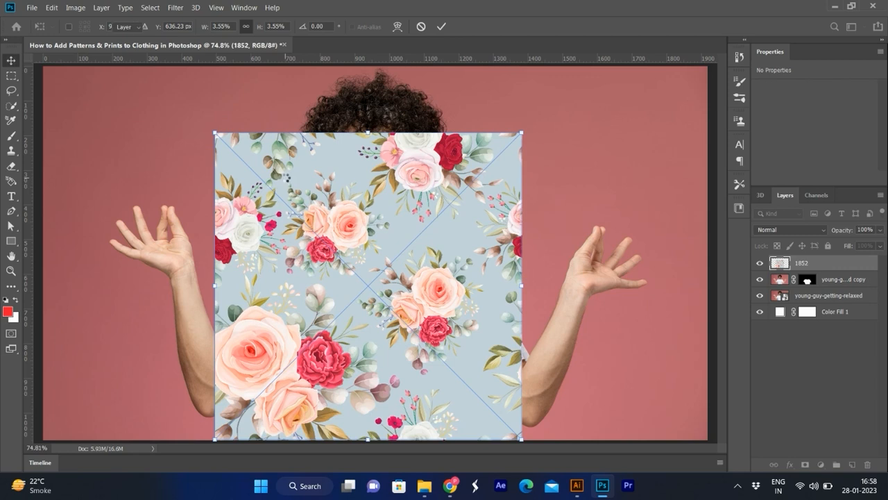
drag(405, 213, 406, 254)
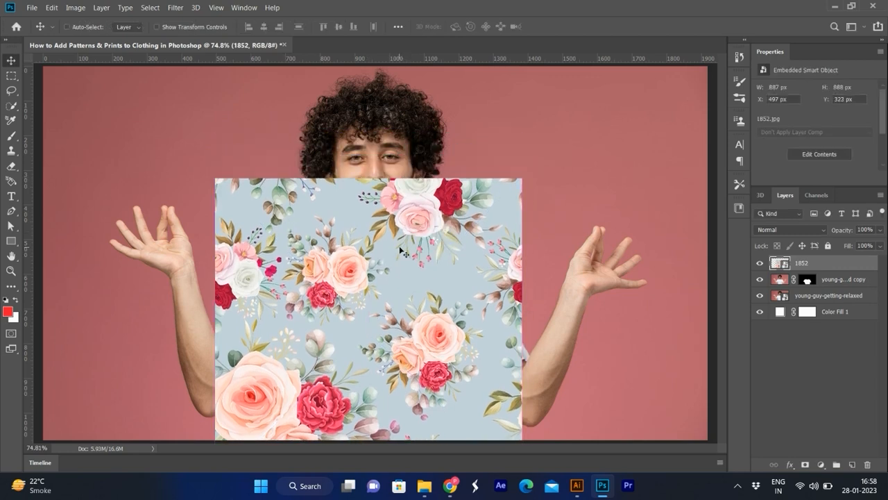
drag(527, 173, 530, 168)
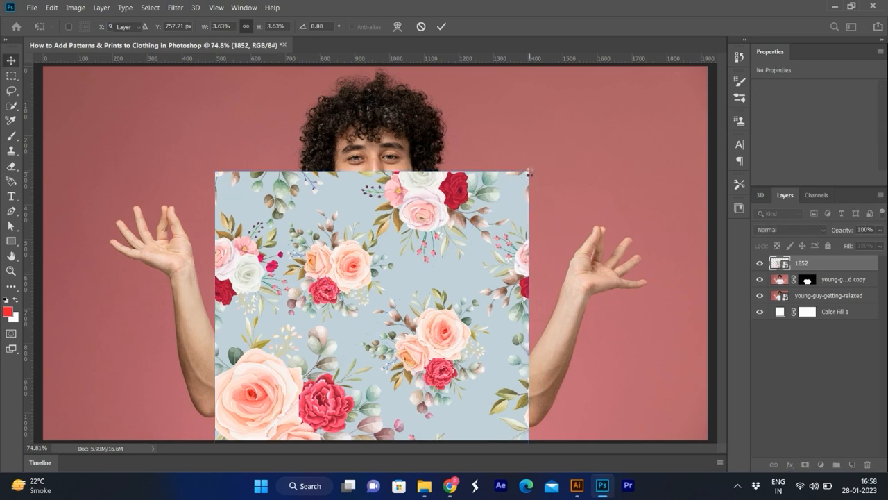
key(Return)
Mask the floral pattern layer using the shirt copy's mask as the selection, and delete the rasterized young-guy-getting-relaxed copy
ctrl+click(807, 283)
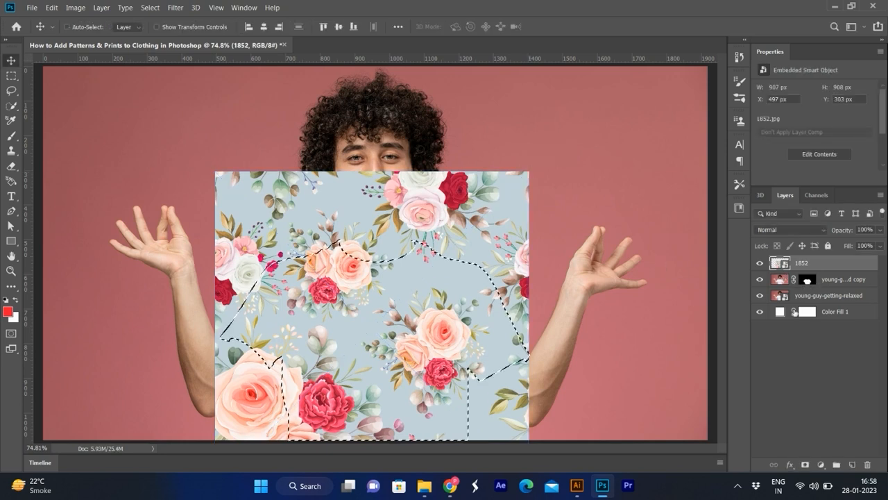
click(804, 464)
click(759, 279)
click(837, 280)
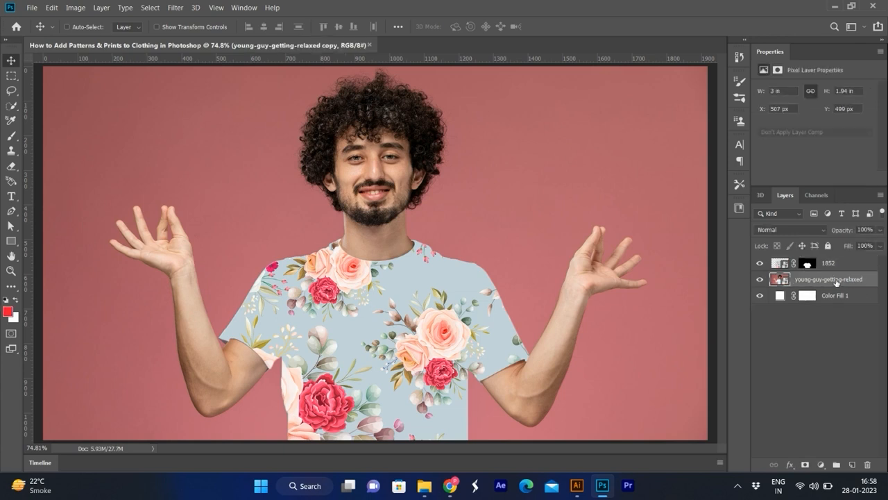
key(Delete)
Set the 1852 pattern layer's blend mode to Linear Burn in its blending options
click(780, 264)
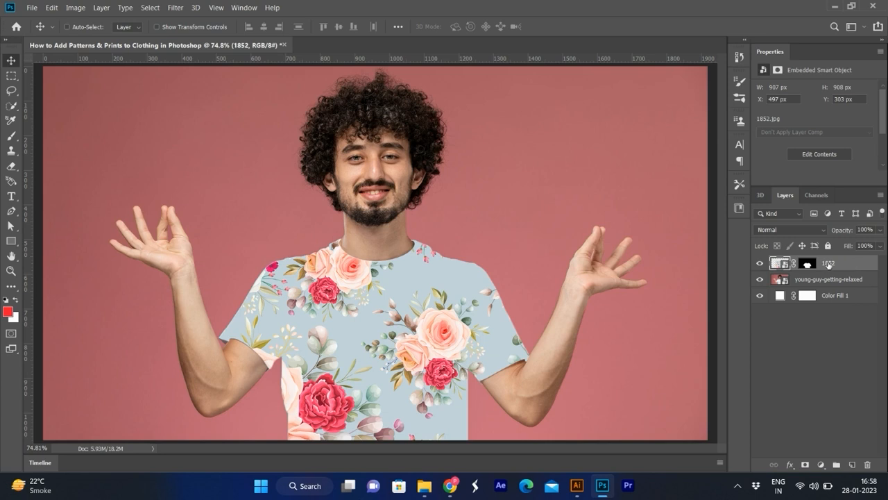
double_click(828, 264)
click(675, 53)
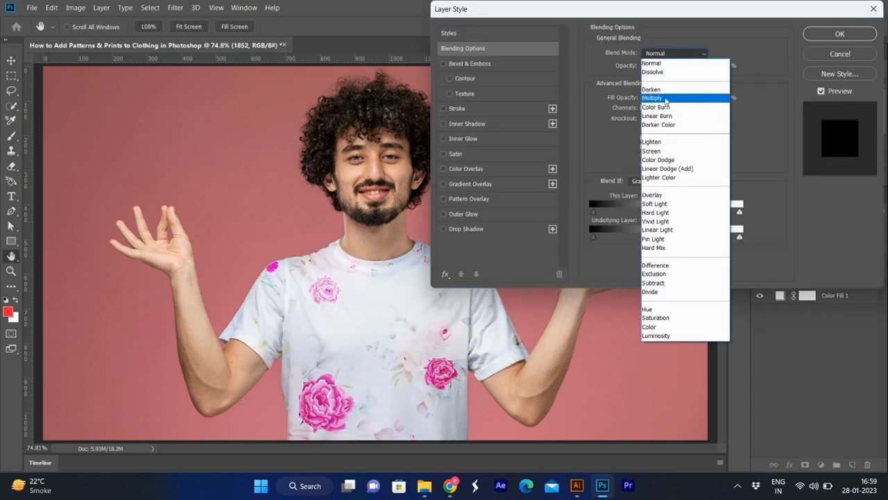
click(664, 116)
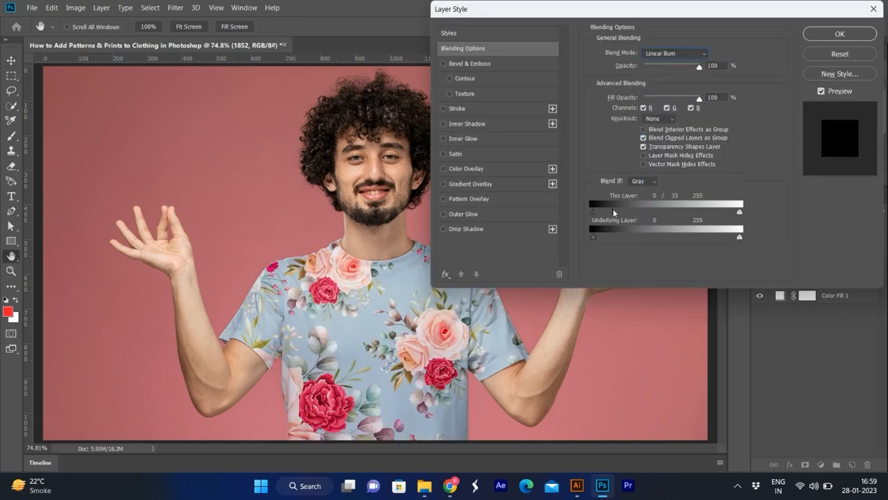
Split the pattern's Blend If shadow sliders to 0/30 for this layer and 0/158 for the underlying layer, with opacity at 90%
drag(658, 236, 701, 242)
click(664, 54)
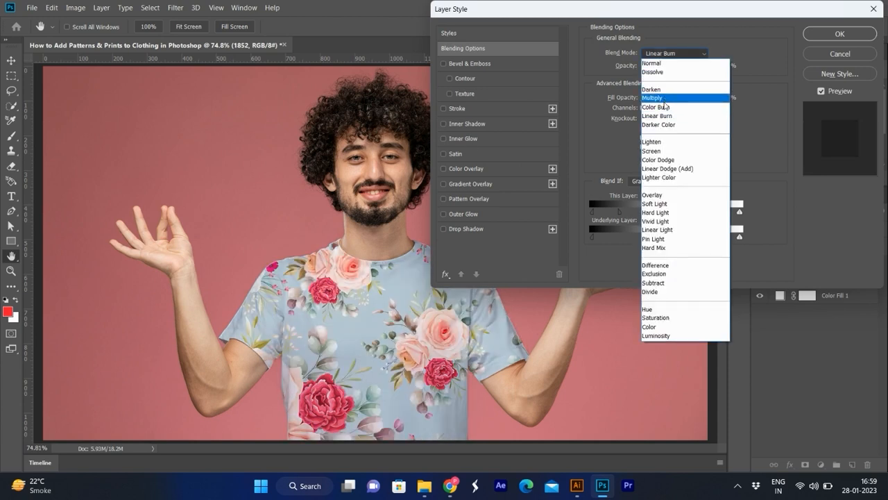
click(664, 120)
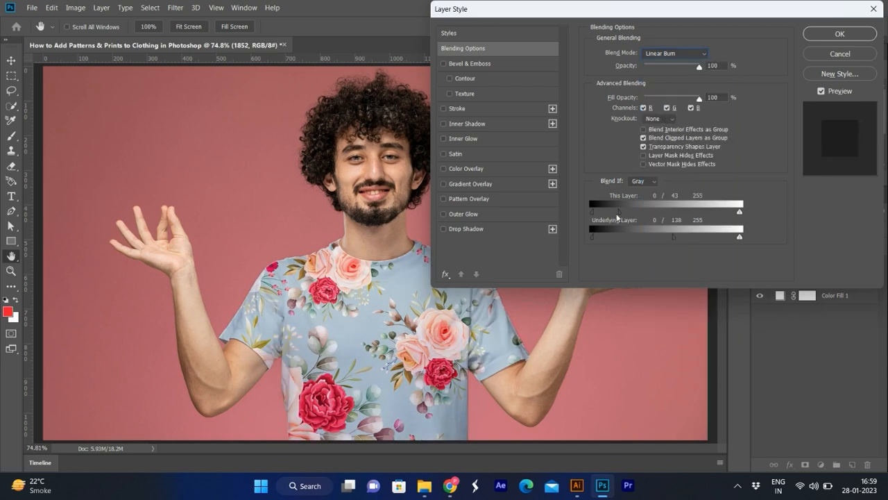
drag(676, 235, 683, 235)
mouse_move(620, 212)
mouse_down()
mouse_move(644, 213)
mouse_move(621, 214)
mouse_up()
drag(694, 66, 687, 67)
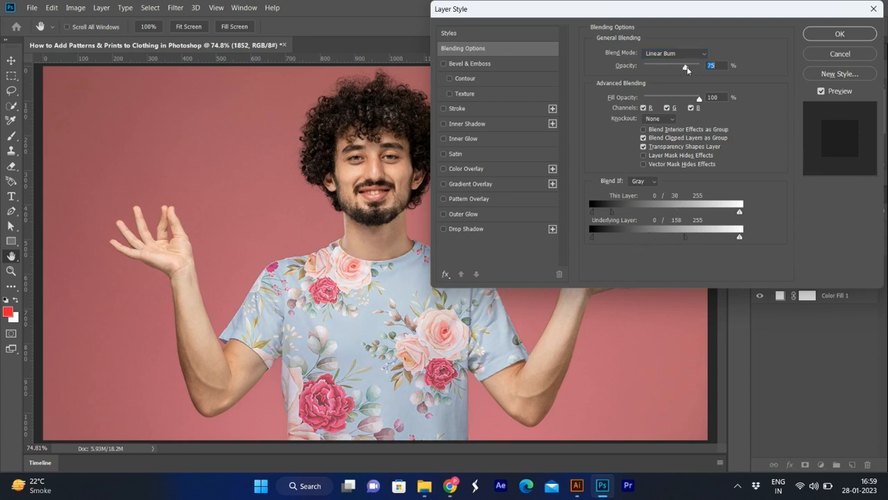
key(Up)
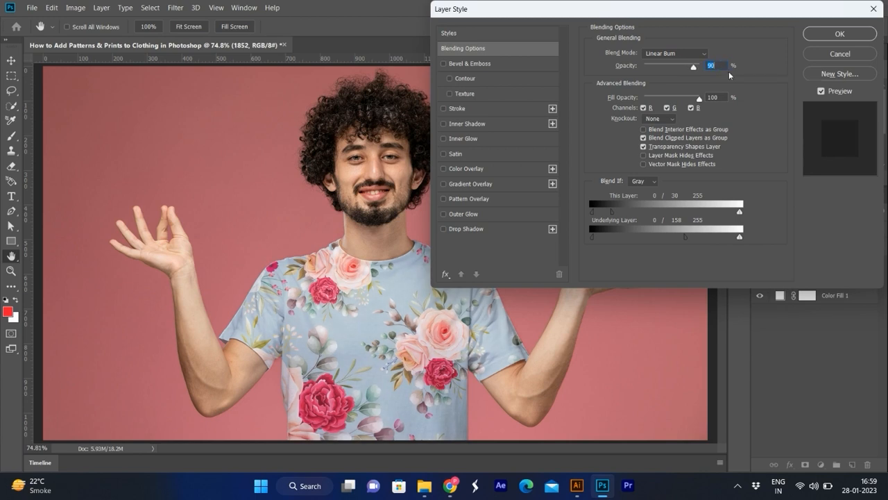
key(Return)
Apply a contrast S-curve to the pattern layer with Curves, mapping input 65 to 40 and input 201 to 217
key(ctrl+m)
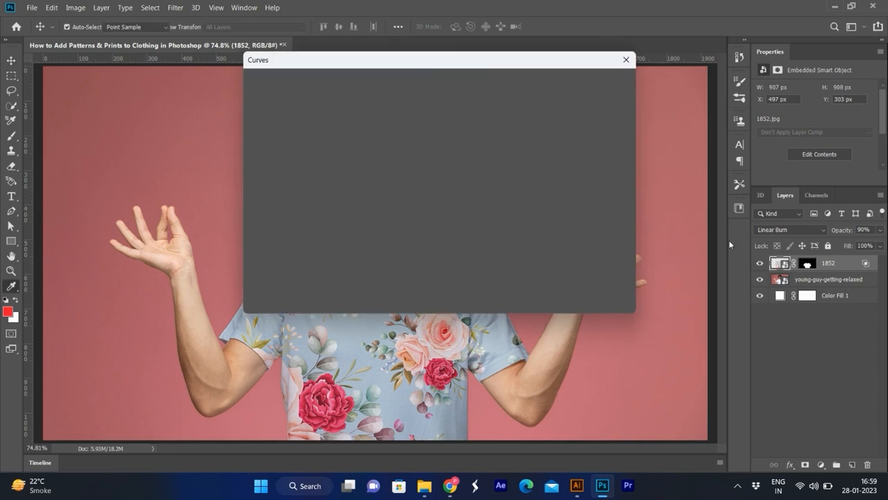
drag(439, 61, 691, 34)
drag(594, 198, 599, 205)
drag(701, 107, 670, 109)
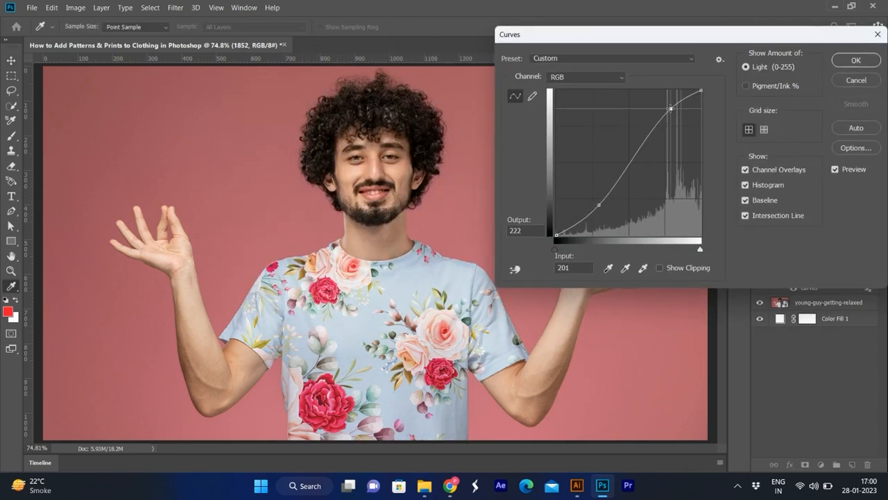
drag(598, 205, 593, 205)
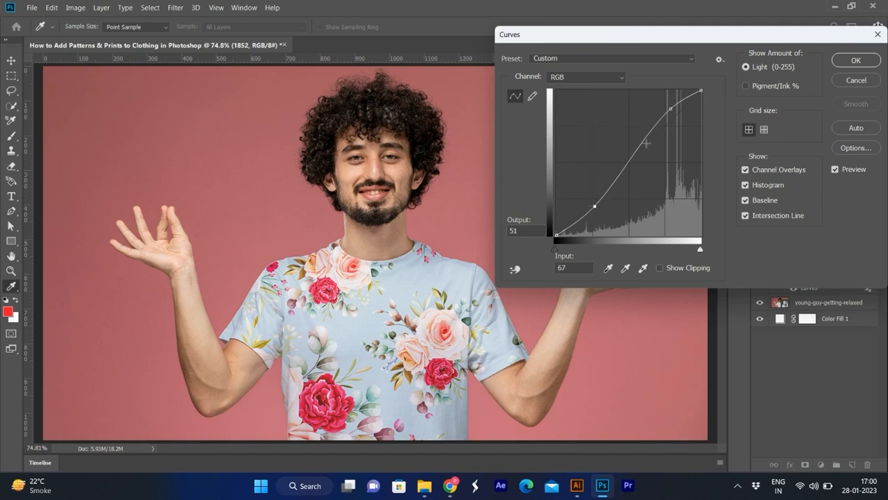
drag(668, 114, 667, 110)
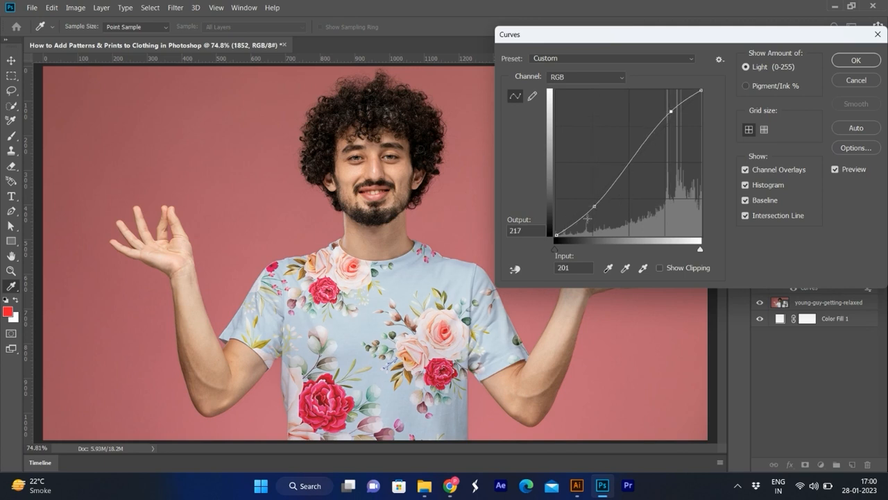
drag(594, 206, 593, 211)
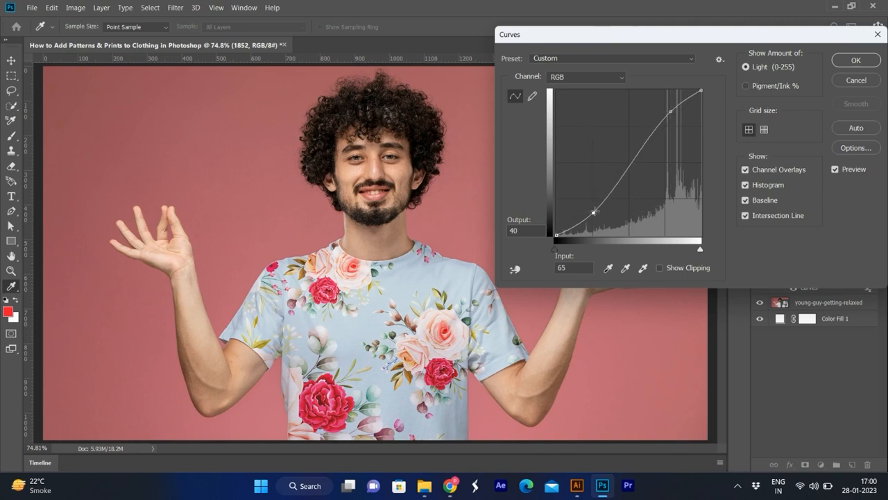
click(836, 170)
key(Return)
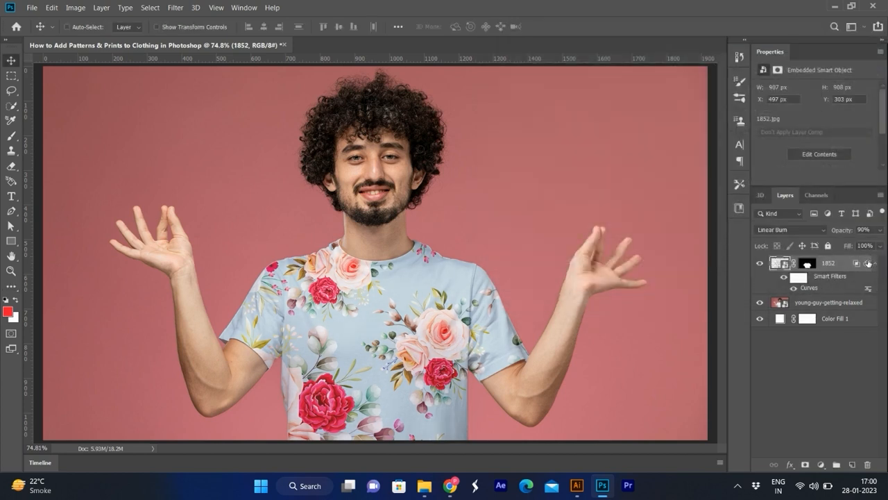
Add an Inner Glow to the pattern layer and set its color to black (000000)
key(h)
double_click(796, 257)
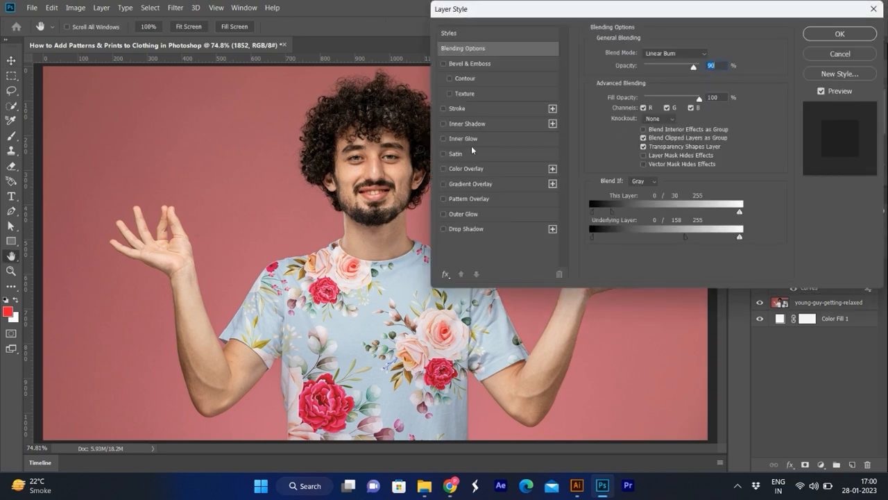
click(465, 139)
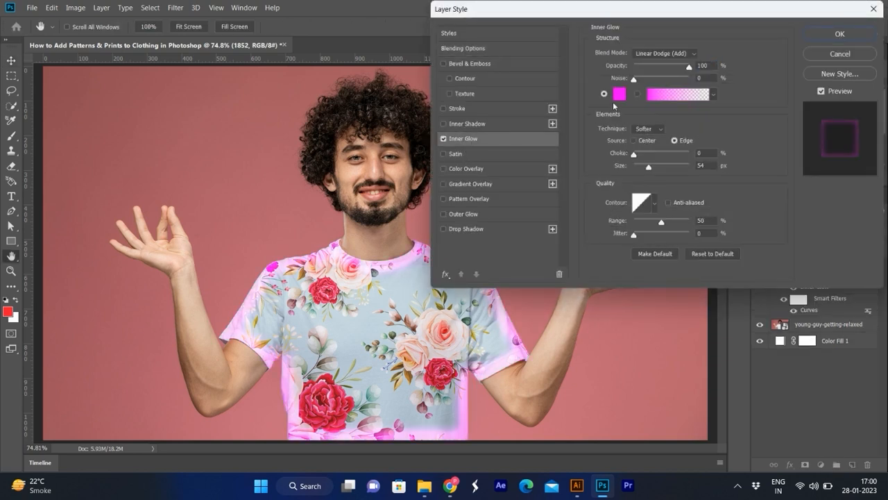
click(618, 94)
click(582, 301)
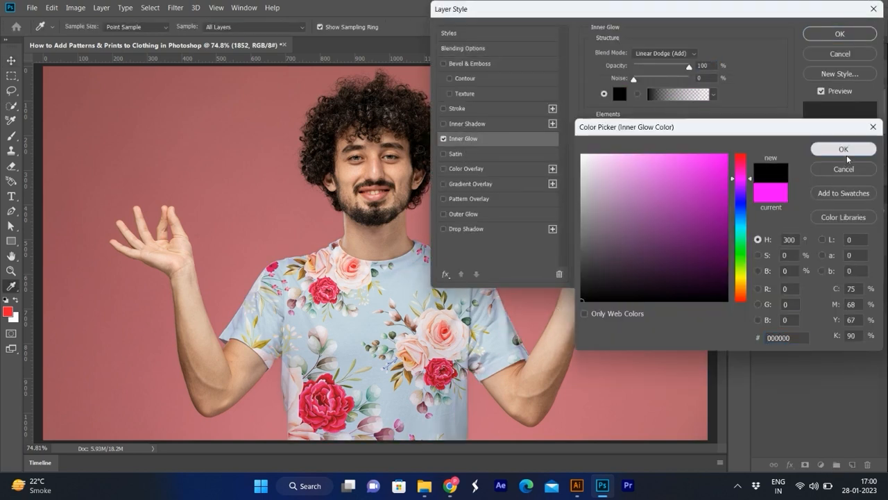
click(844, 149)
click(666, 55)
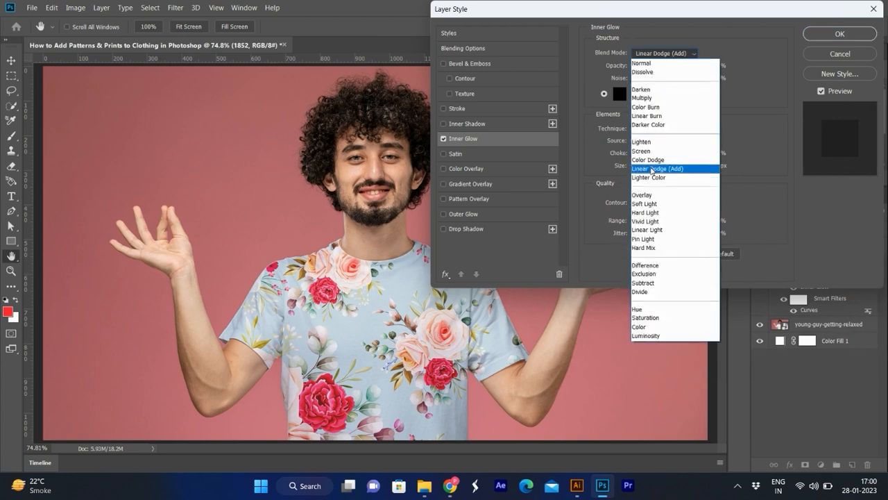
click(659, 168)
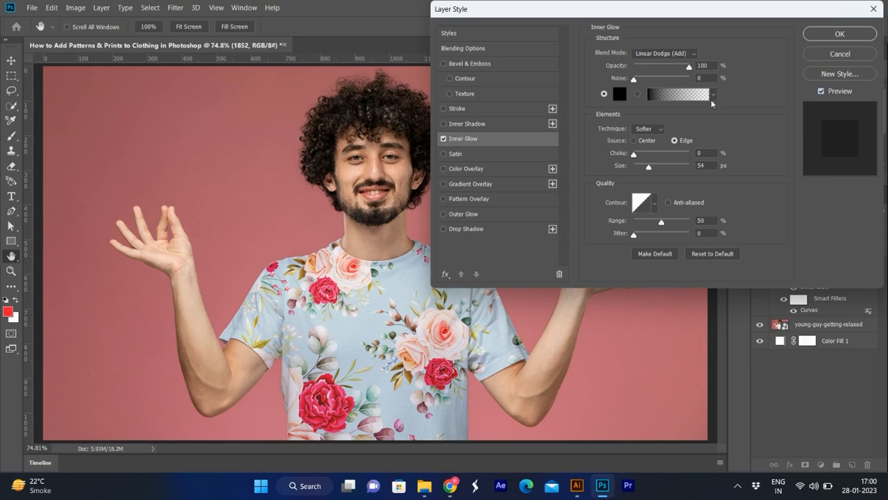
mouse_move(650, 169)
mouse_down()
mouse_move(664, 169)
mouse_move(594, 166)
mouse_move(645, 166)
mouse_up()
click(650, 142)
click(674, 141)
Lower the inner glow's opacity to 21% while trying Multiply, and apply the layer style with Linear Dodge (Add) blending
click(689, 53)
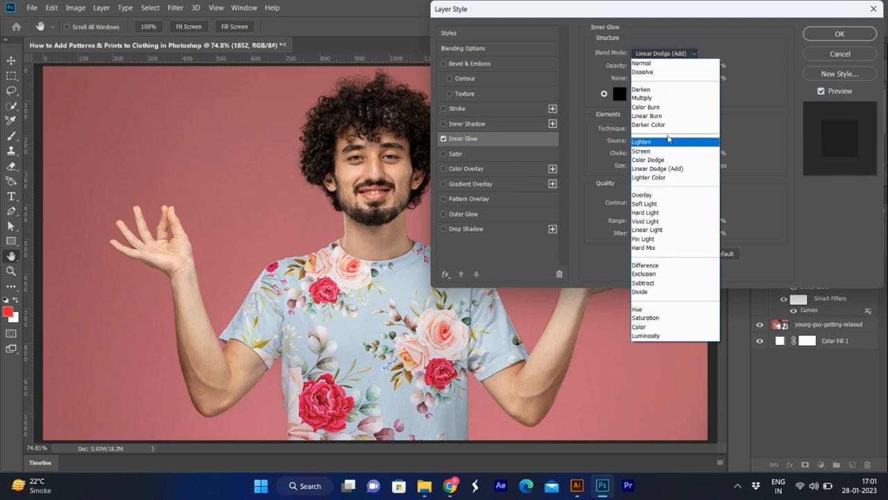
click(665, 98)
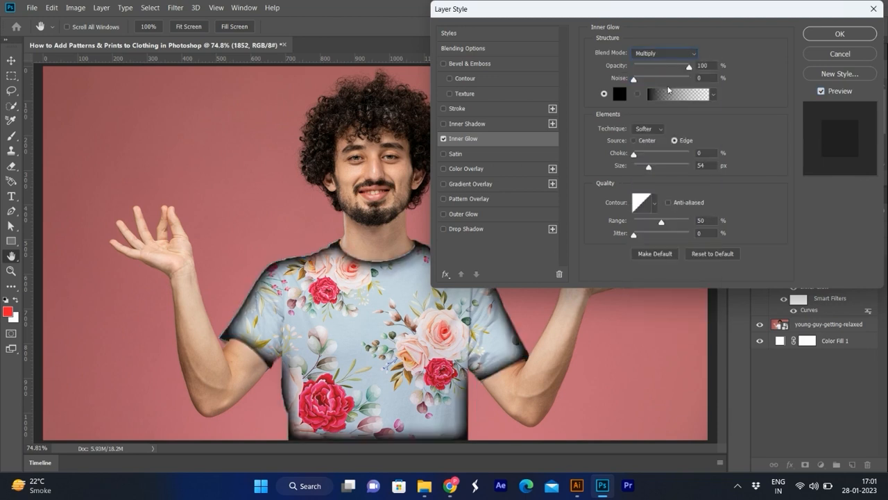
drag(660, 67, 633, 68)
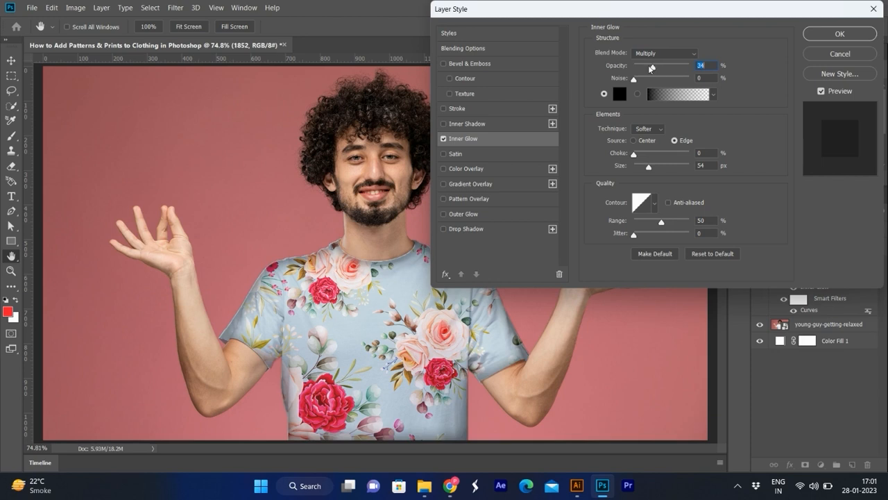
click(658, 56)
click(662, 169)
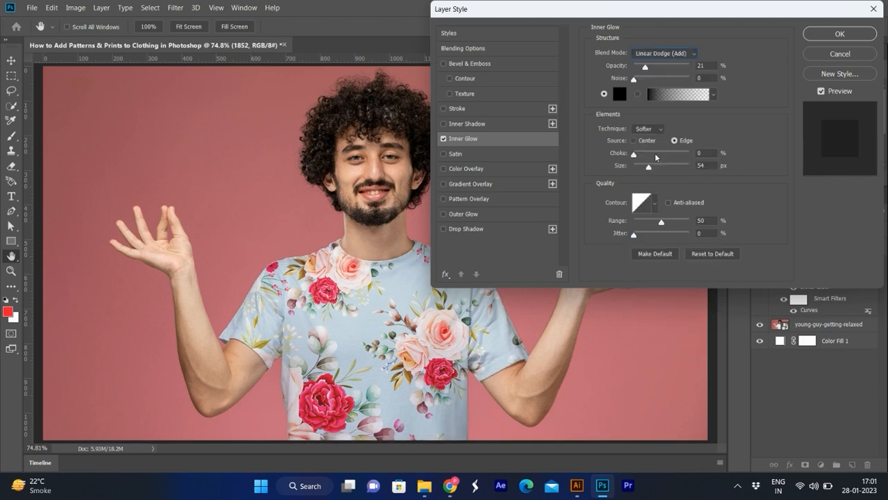
click(834, 35)
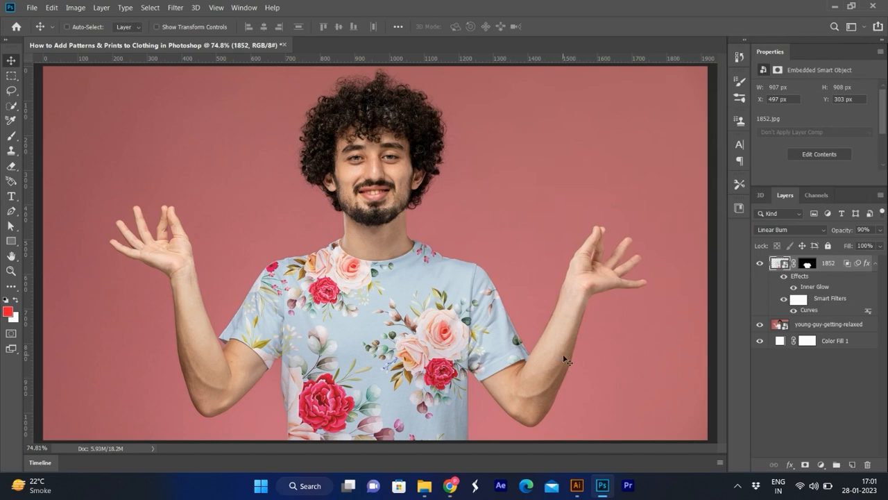
Compare the shirt with and without the 1852 pattern layer
click(759, 264)
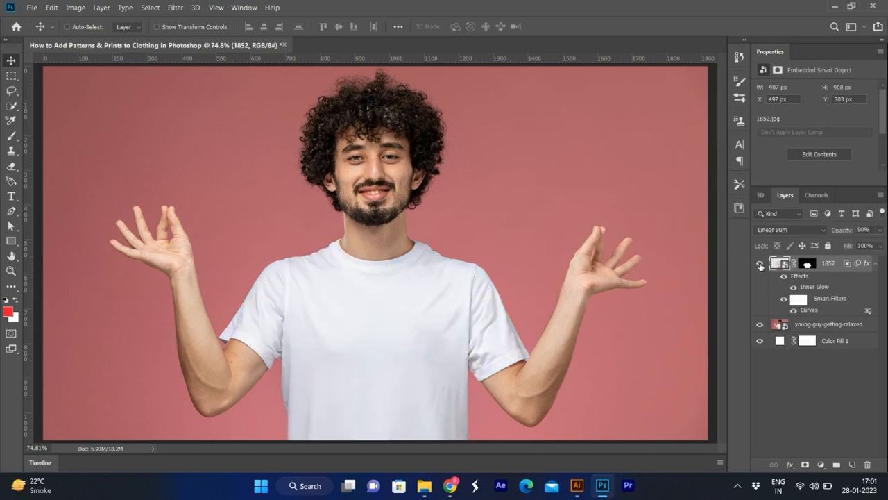
click(760, 264)
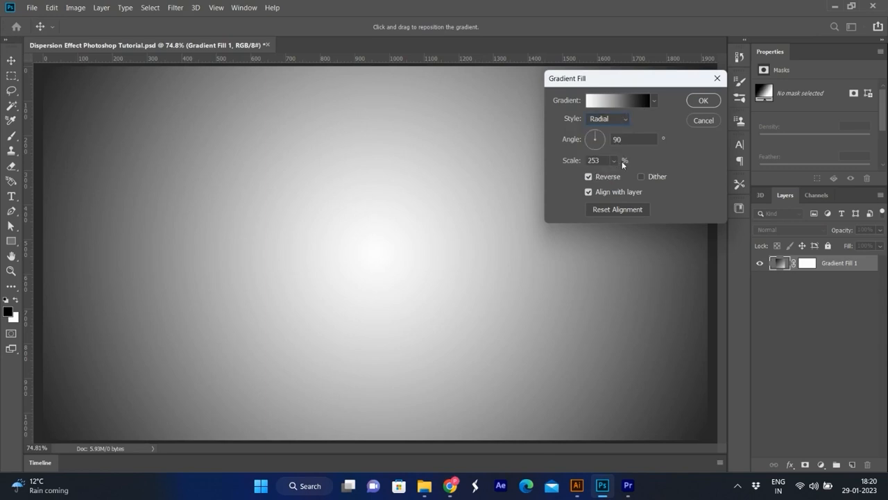
Set the scale of the radial gradient fill to 250% and apply it
click(614, 160)
mouse_move(615, 175)
mouse_down()
mouse_move(633, 176)
mouse_move(615, 175)
mouse_up()
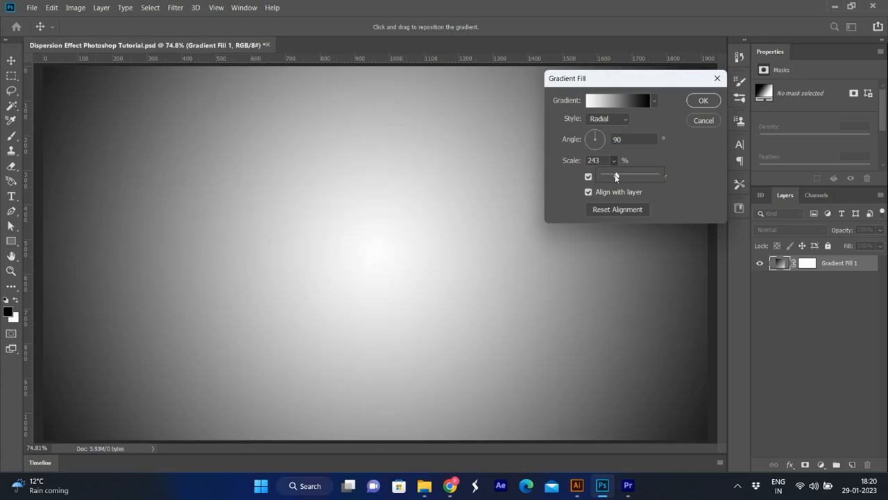
click(609, 161)
text(250)
key(Return)
Place the profile-portrait-young-bride-with-wedding-hairstyle image into the document at its fitted size
click(424, 485)
drag(431, 170, 441, 243)
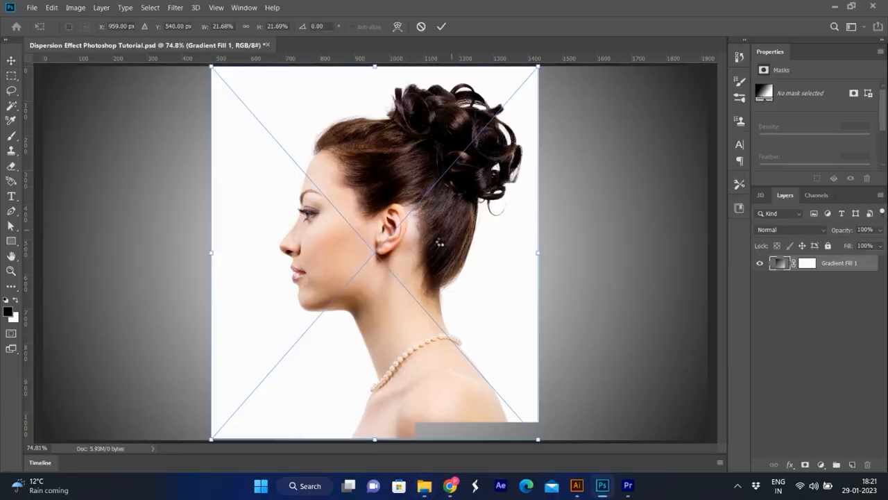
key(Return)
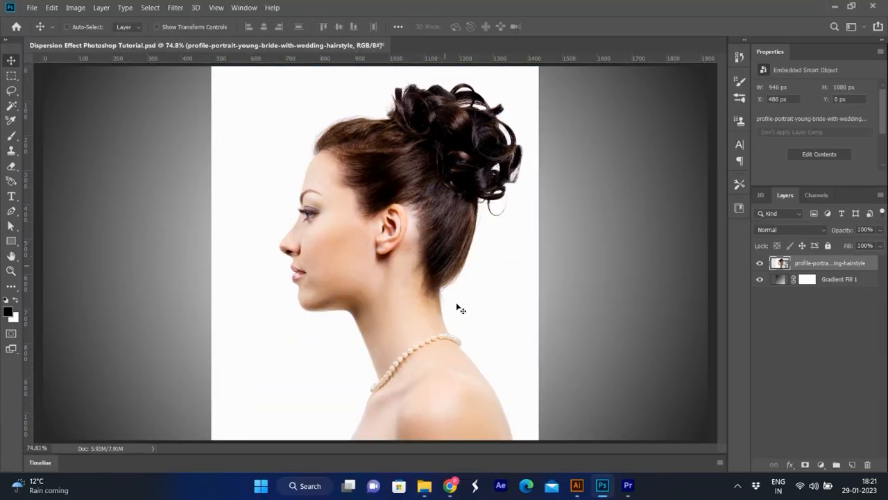
Select the woman in the portrait with Select Subject and show the selection as a Quick Mask
click(150, 7)
click(193, 136)
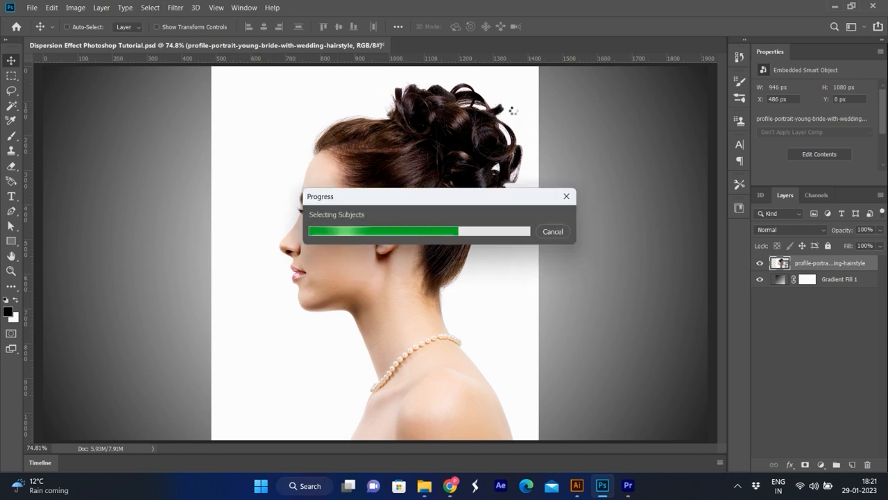
scroll(476, 90, up, 5)
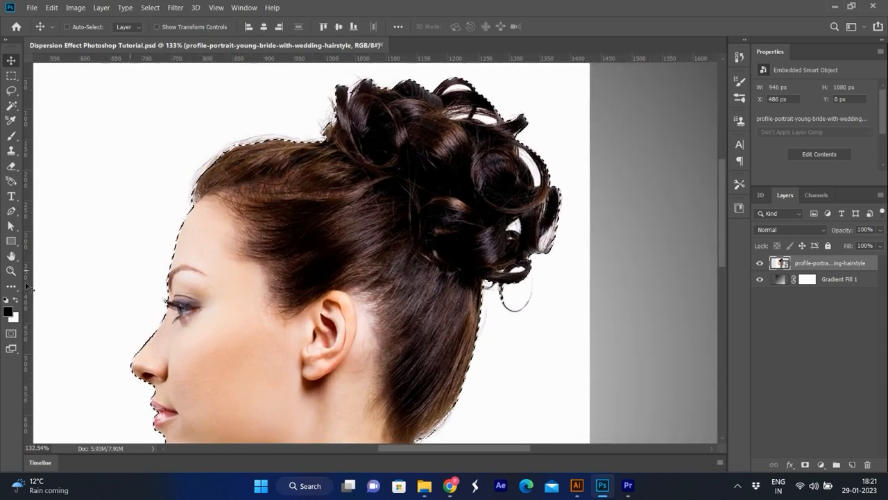
key(q)
Reduce the Brush size to 20 px for painting the Quick Mask in the curl gaps
scroll(476, 129, up, 5)
key(b)
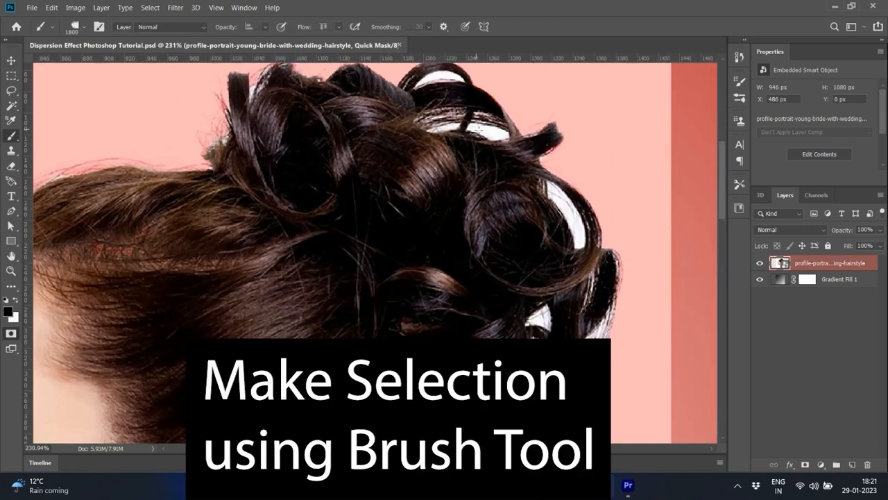
key([)
key([)
key([)
key([)
key([)
key([)
key([)
key([)
key([)
key([)
key([)
key([)
key([)
key([)
key([)
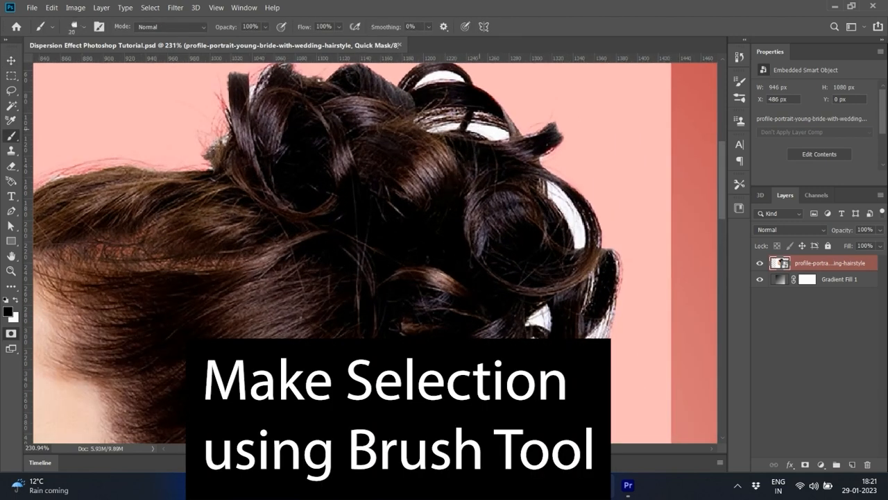
Switch to a small round brush with 100% hardness, testing strokes in the upper curl gap and undoing them
click(79, 32)
click(25, 112)
click(458, 127)
key(ctrl+z)
key([)
key([)
key(])
key(])
click(82, 29)
drag(65, 91, 137, 90)
mouse_move(485, 130)
mouse_down()
mouse_move(507, 132)
mouse_move(475, 128)
mouse_move(505, 137)
mouse_up()
key(ctrl+z)
Paint the white background gaps between the bun's curls out of the selection with a small brush
key([)
key([)
key(])
mouse_move(425, 83)
mouse_down()
mouse_move(454, 75)
mouse_move(419, 84)
mouse_move(434, 90)
mouse_up()
drag(433, 128, 437, 130)
key(])
drag(550, 186, 586, 251)
drag(548, 311, 545, 331)
key([)
key([)
mouse_move(537, 396)
mouse_down()
mouse_move(557, 392)
mouse_move(531, 401)
mouse_move(548, 393)
mouse_up()
Paint the leftover background out of the selection along the forehead hairline and at the front base of the bun
scroll(607, 254, down, 5)
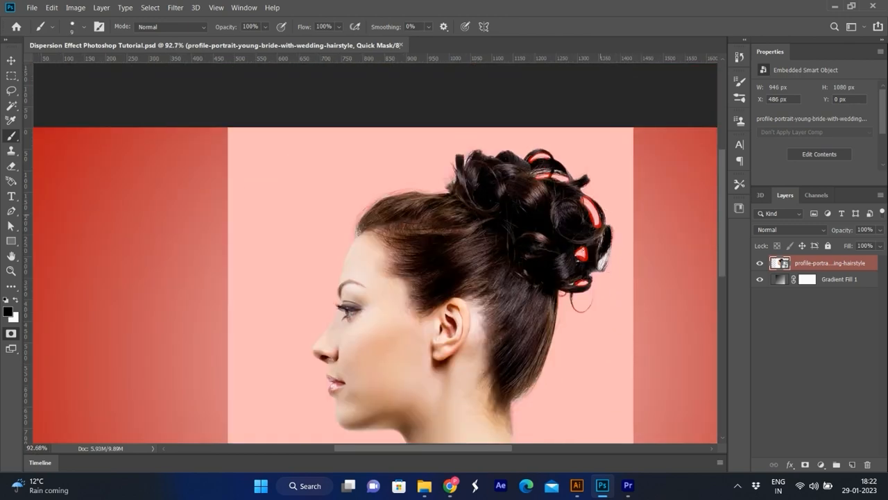
scroll(607, 254, up, 5)
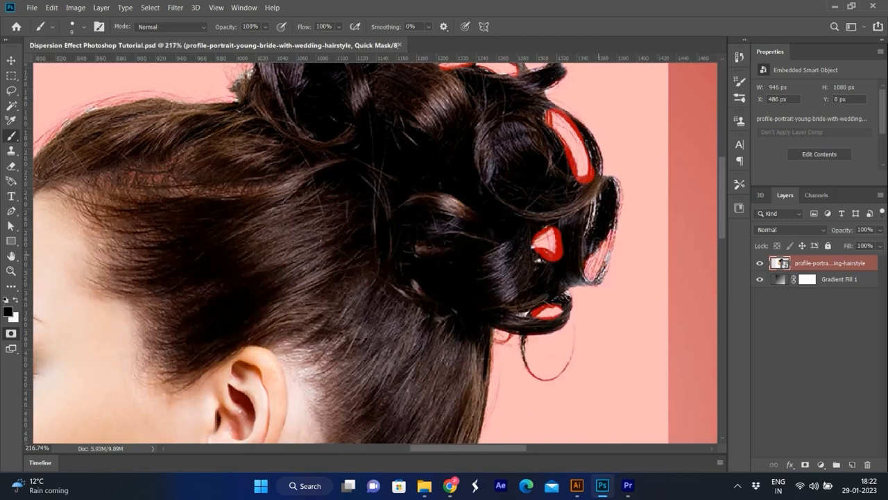
scroll(607, 253, down, 5)
scroll(411, 266, up, 5)
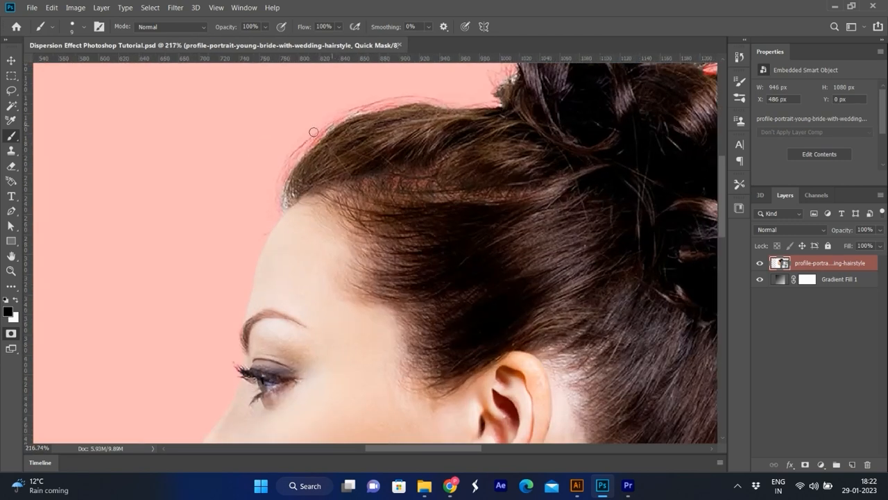
drag(291, 167, 284, 196)
scroll(284, 197, down, 5)
scroll(472, 223, up, 6)
mouse_move(370, 237)
mouse_down()
mouse_move(360, 267)
mouse_move(383, 232)
mouse_up()
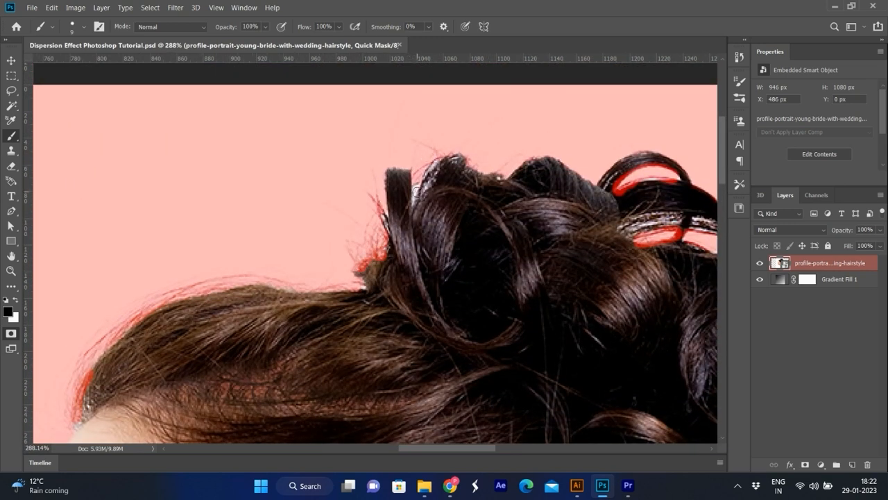
Mask out the remaining background beside the front curl and along the hair at the nape with a 6 px brush
scroll(481, 143, down, 3)
scroll(482, 131, up, 3)
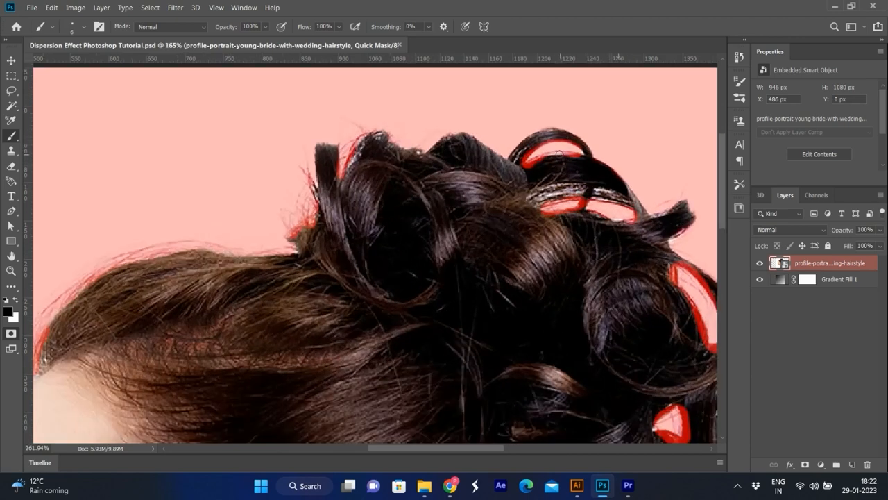
scroll(577, 151, down, 4)
scroll(519, 366, up, 5)
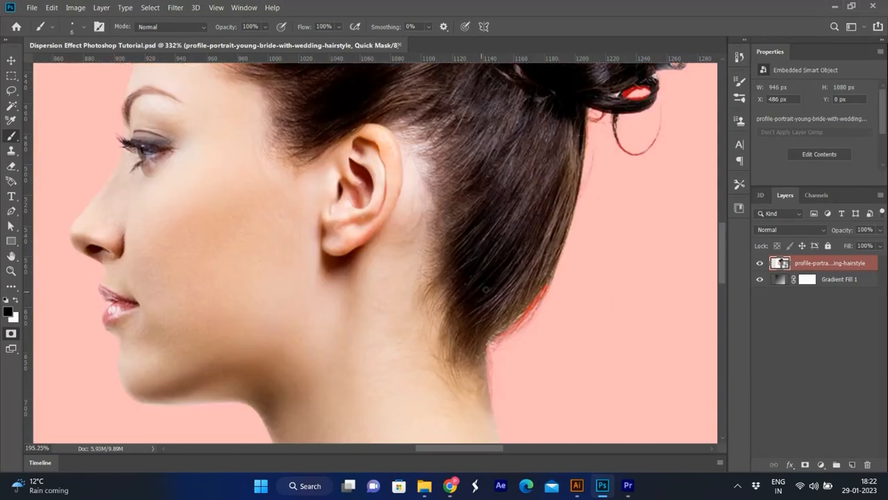
scroll(351, 263, down, 6)
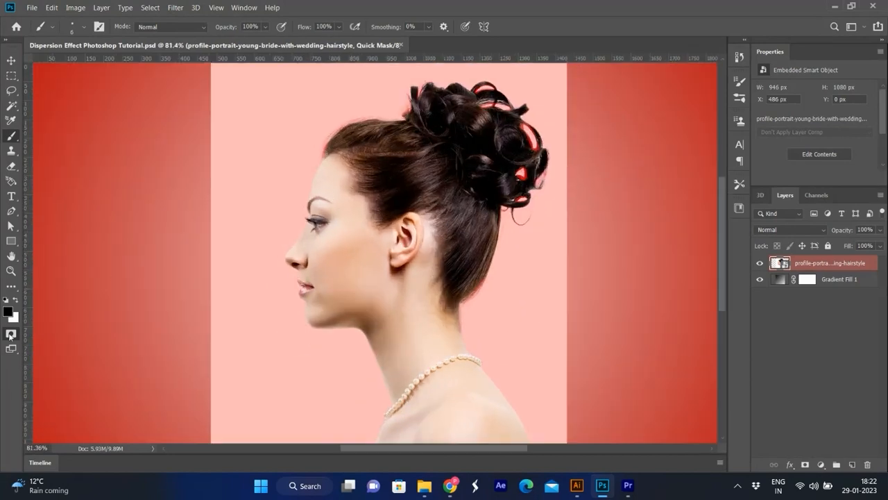
Turn the Quick Mask back into a selection, copy the woman to a new layer and hide the original portrait
key(q)
scroll(538, 234, down, 1)
key(v)
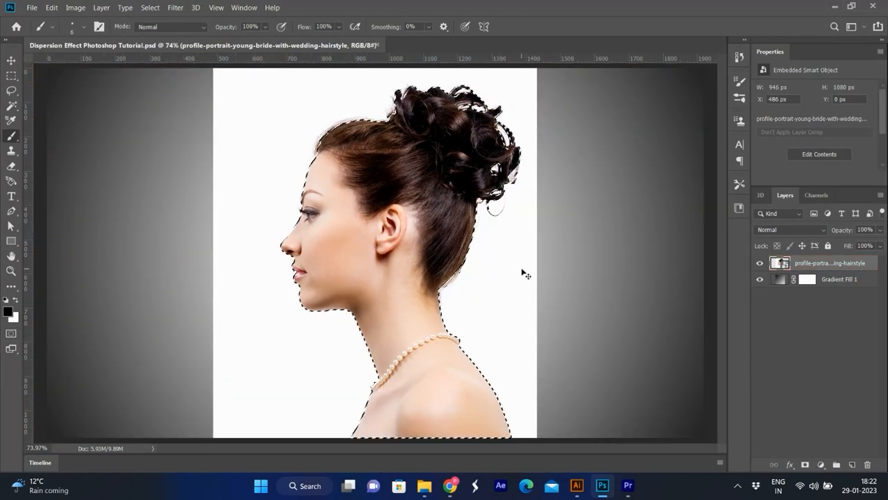
scroll(507, 222, up, 1)
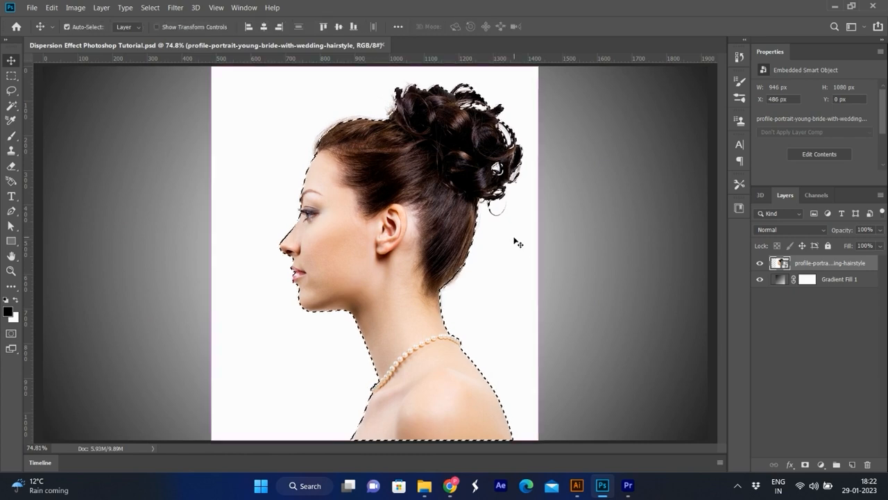
key(ctrl+j)
click(759, 279)
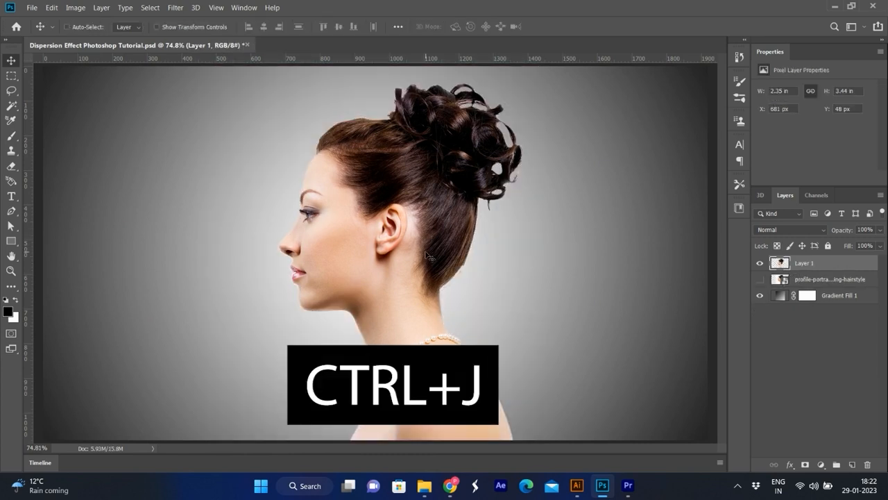
Move the cutout horizontally to X 608 px and duplicate its layer
drag(399, 225, 375, 225)
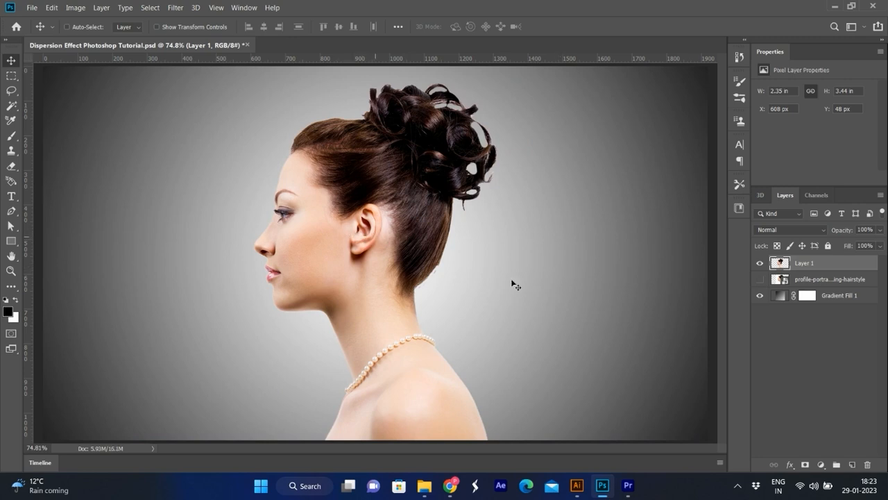
key(ctrl+j)
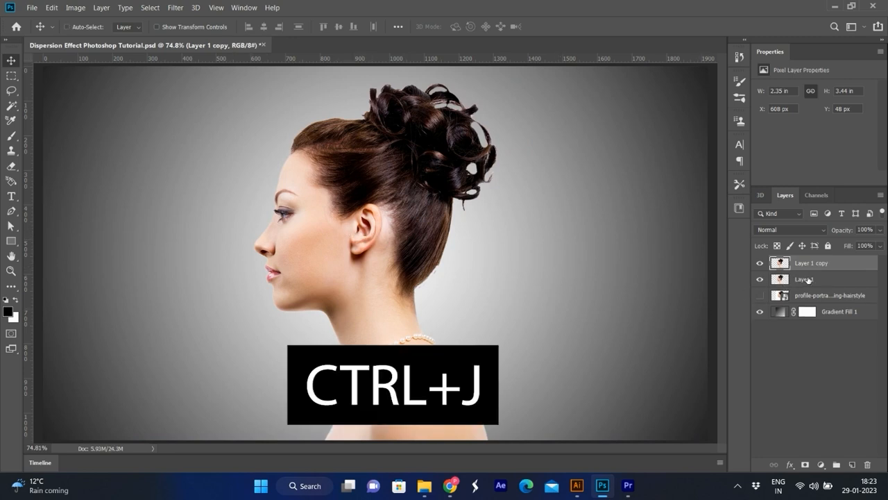
Open Liquify on Layer 1 and stretch the bun and back hair out to the right canvas edge with the 400-size brush
click(805, 279)
click(176, 7)
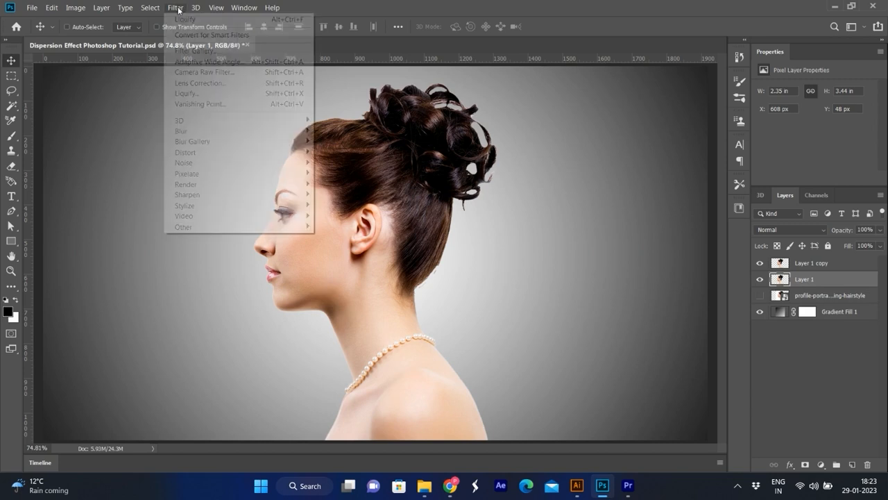
click(196, 93)
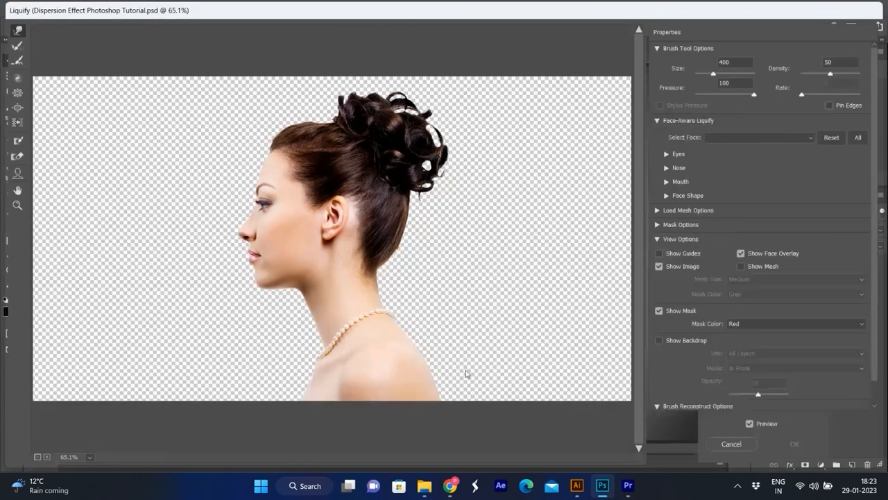
mouse_move(414, 132)
mouse_down()
mouse_move(551, 55)
mouse_move(596, 49)
mouse_up()
mouse_move(426, 90)
mouse_down()
mouse_move(576, 159)
mouse_move(633, 111)
mouse_up()
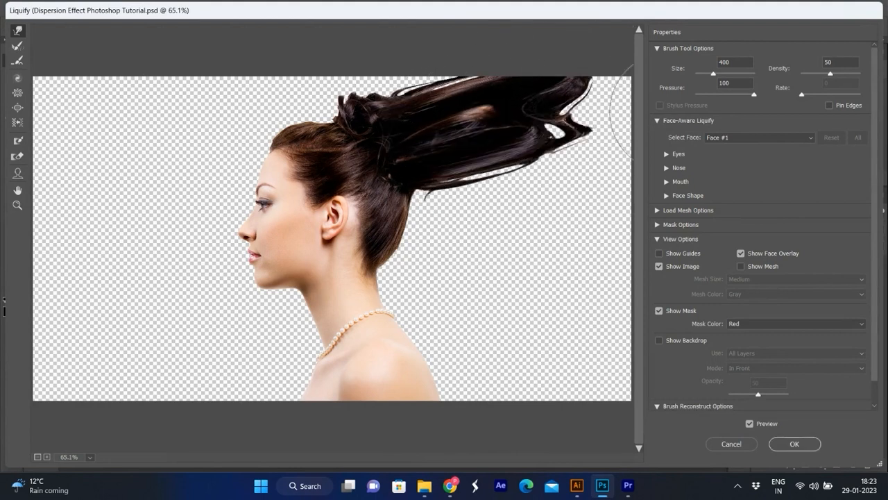
drag(528, 141, 663, 115)
drag(441, 193, 598, 146)
drag(456, 208, 628, 138)
mouse_move(423, 220)
mouse_down()
mouse_move(637, 185)
mouse_move(476, 208)
mouse_move(632, 139)
mouse_up()
drag(431, 234, 638, 165)
Pull the hair at the crown upward and the nape hair outward with smaller Liquify brushes, and apply the distortion
key([)
drag(403, 103, 491, 47)
mouse_move(370, 101)
mouse_down()
mouse_move(462, 26)
mouse_move(387, 73)
mouse_up()
mouse_move(344, 108)
mouse_down()
mouse_move(399, 69)
mouse_move(418, 68)
mouse_up()
key(])
drag(432, 196, 472, 159)
key(])
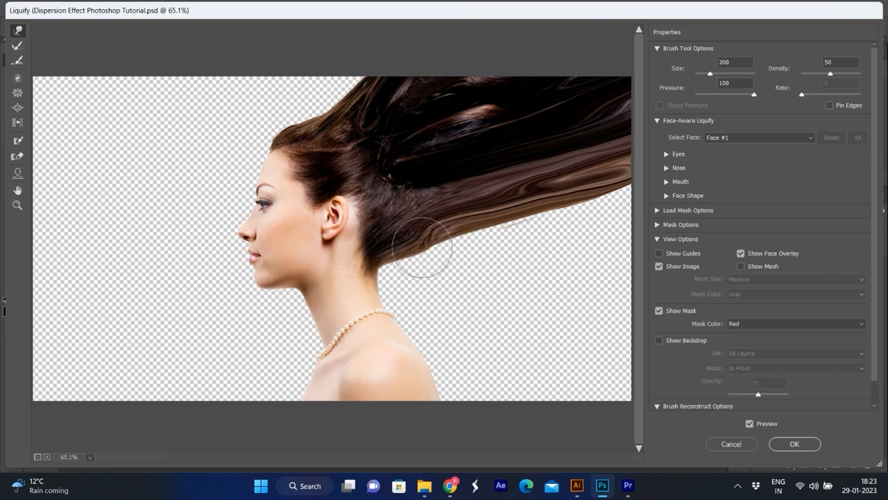
drag(487, 226, 643, 203)
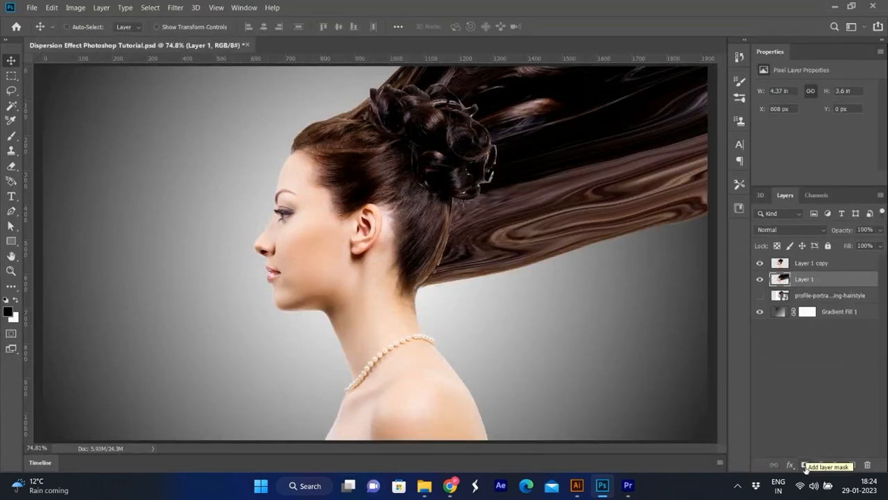
Add an inverted black mask to Layer 1 and a white mask to Layer 1 copy
click(805, 465)
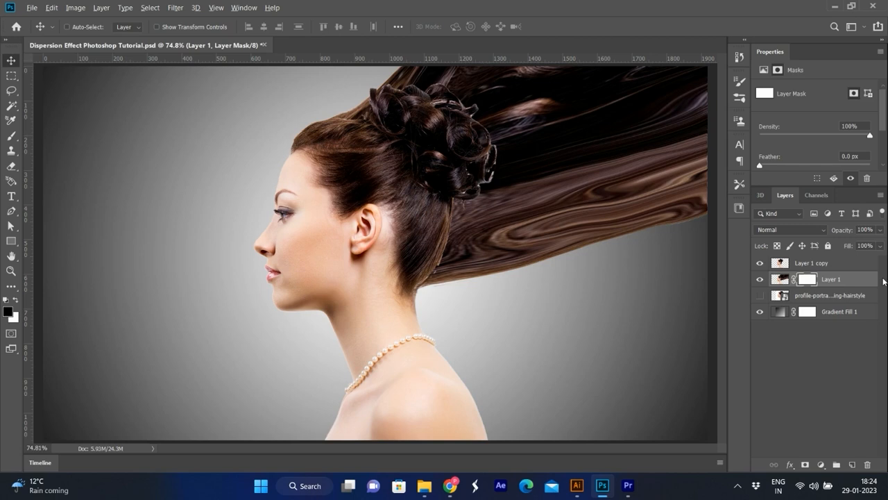
key(ctrl+i)
click(820, 263)
click(805, 464)
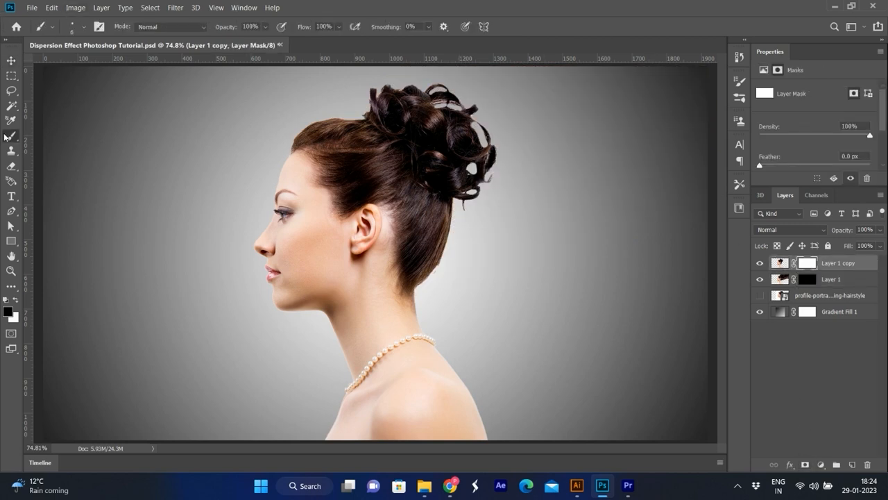
Import the Explosion brushes into the brush presets
right_click(319, 136)
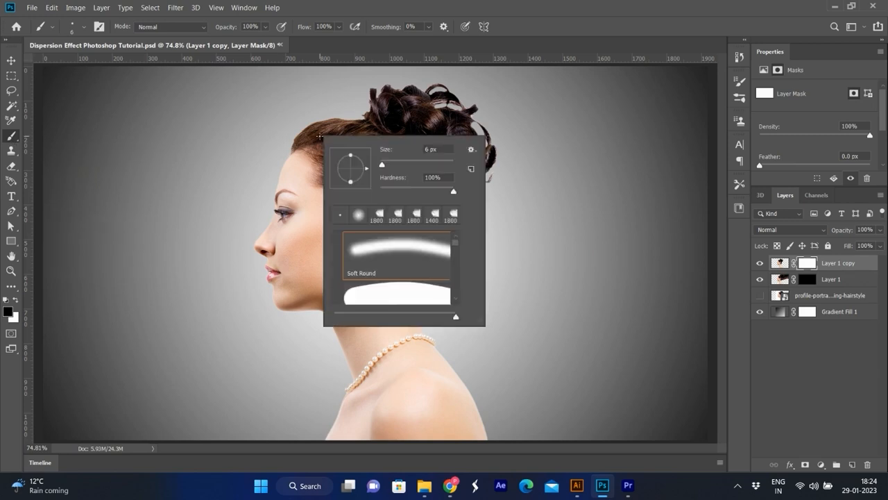
click(472, 150)
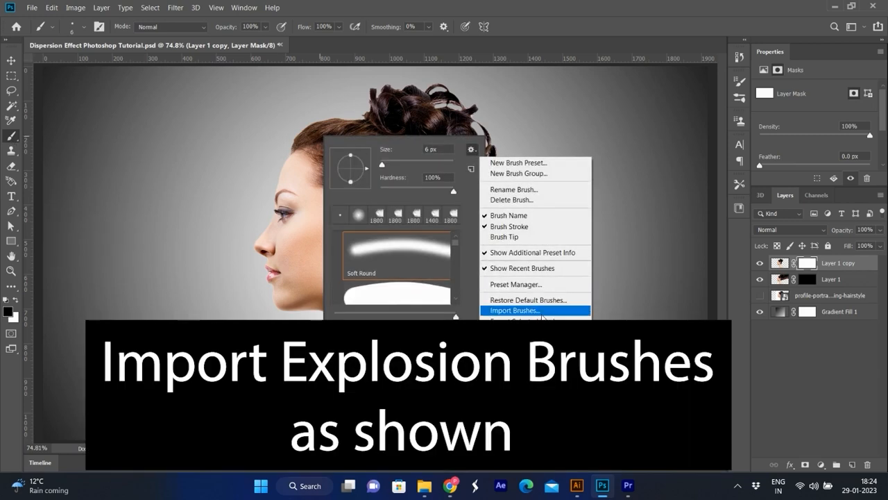
click(543, 310)
double_click(476, 231)
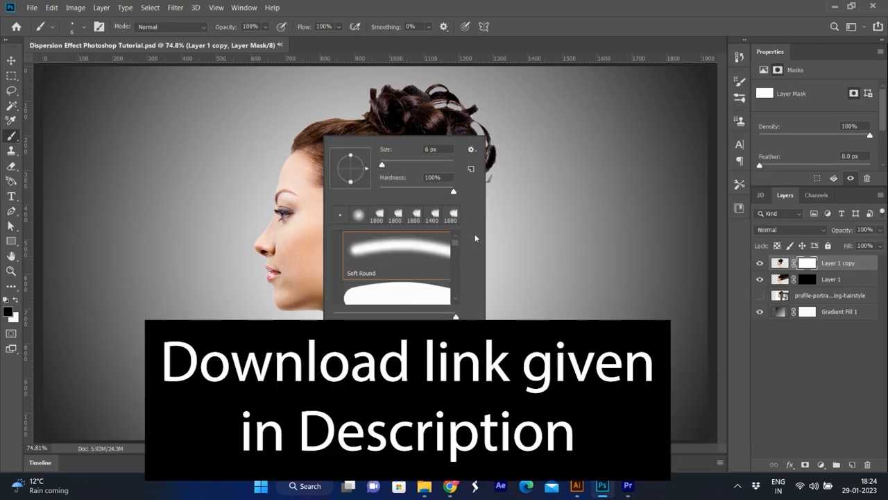
Select the 013_Explosion brush for painting on Layer 1 copy's mask
drag(456, 243, 456, 298)
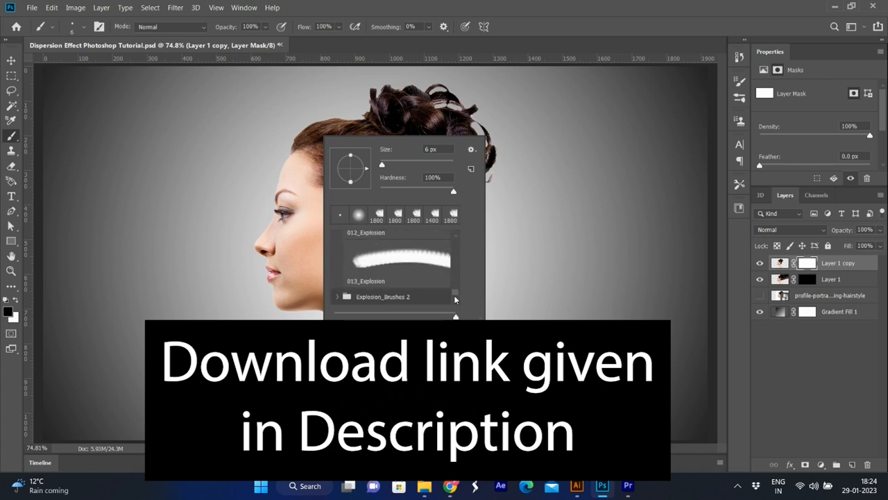
click(337, 298)
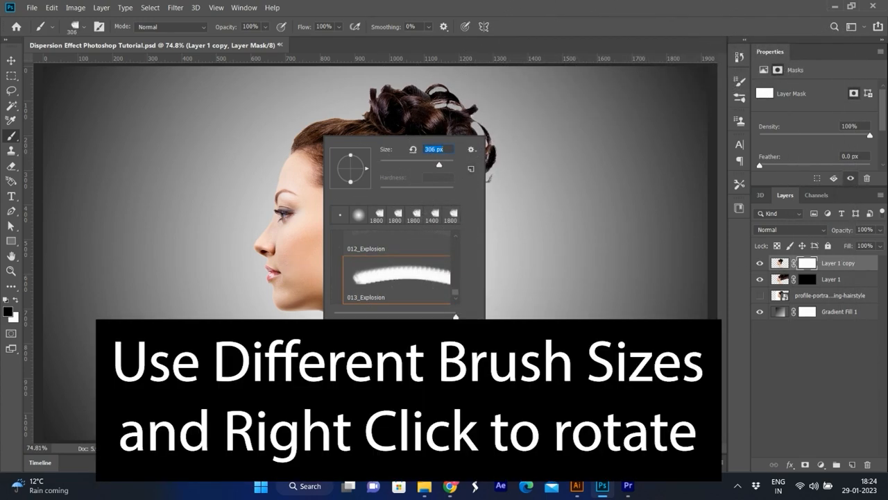
click(566, 363)
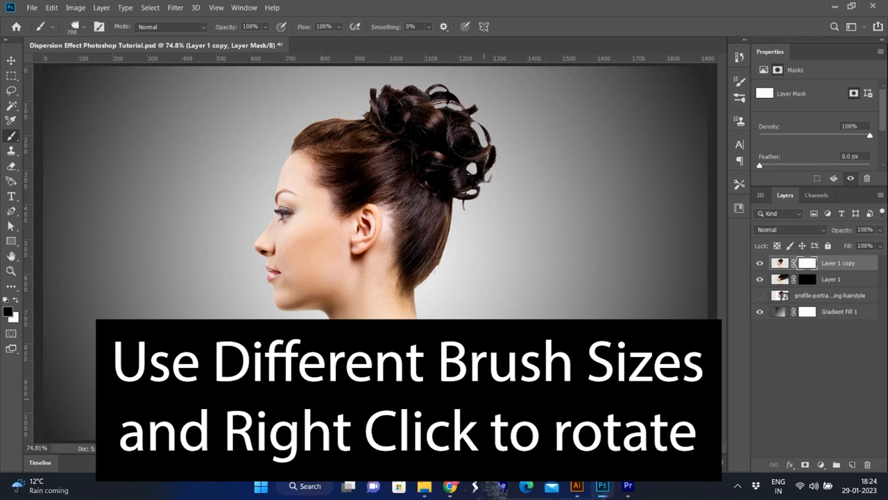
Paint black over the bun's outer curls on Layer 1 copy's mask with the 300 px explosion brush, rotating its tip
click(452, 241)
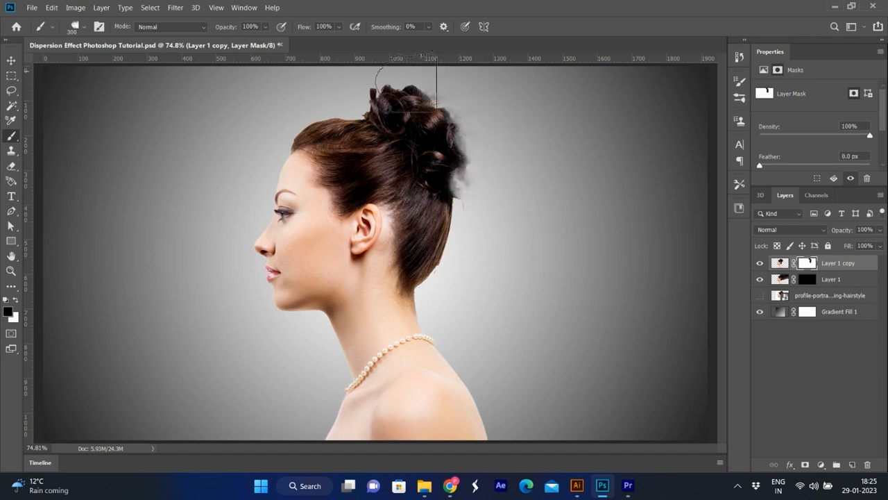
right_click(432, 88)
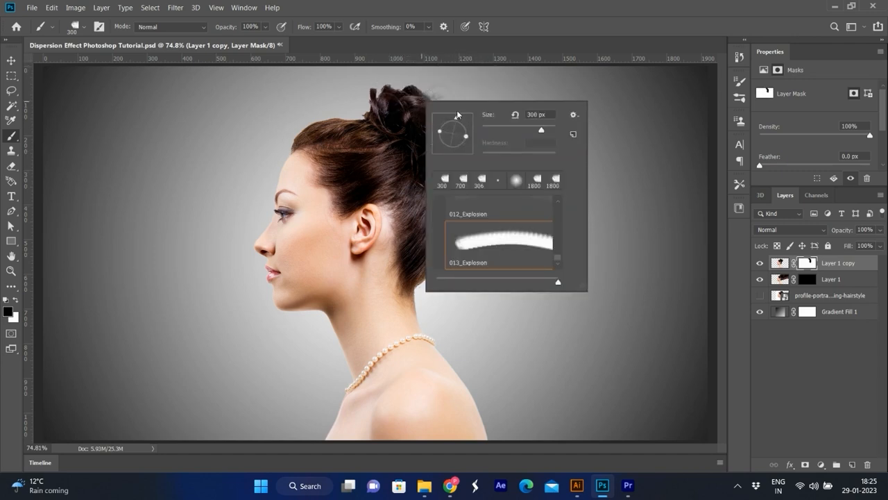
key(Return)
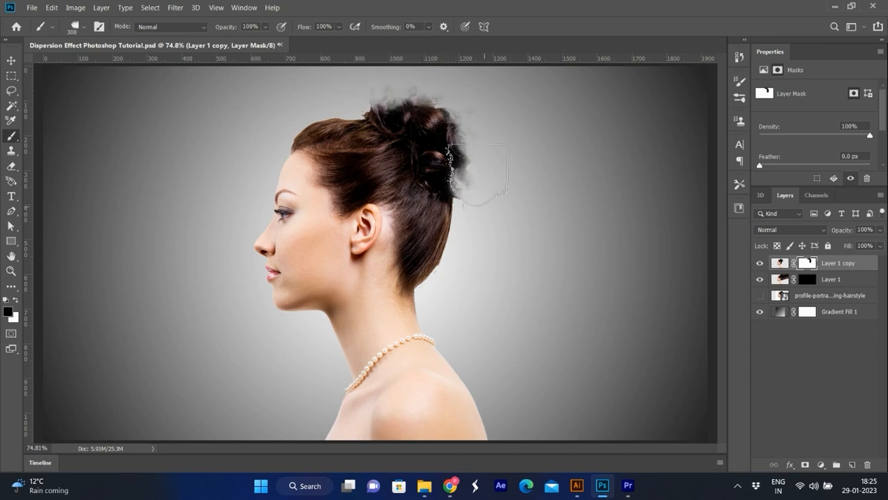
Enlarge the explosion brush to 900 px, stamp black over the bun on Layer 1 copy's mask, and rotate the tip
key(])
key(])
key(])
key(])
click(399, 114)
key(ctrl+z)
click(462, 154)
key(ctrl+z)
click(410, 124)
right_click(498, 212)
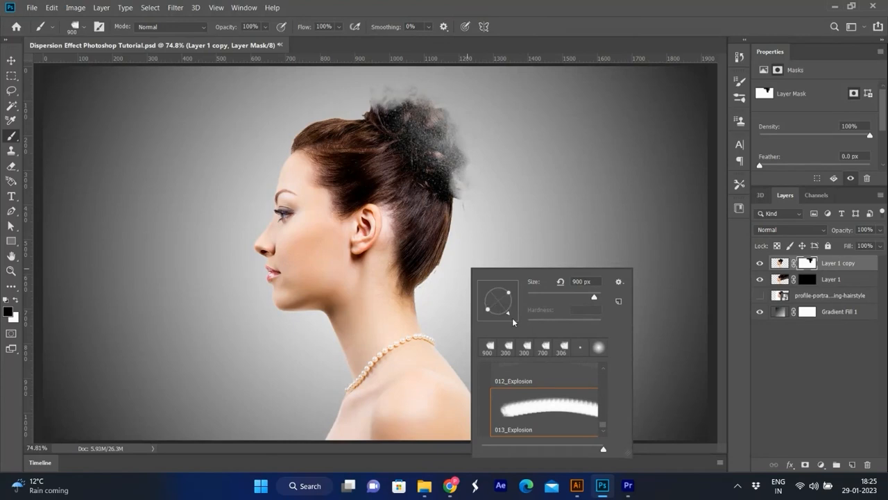
key(Return)
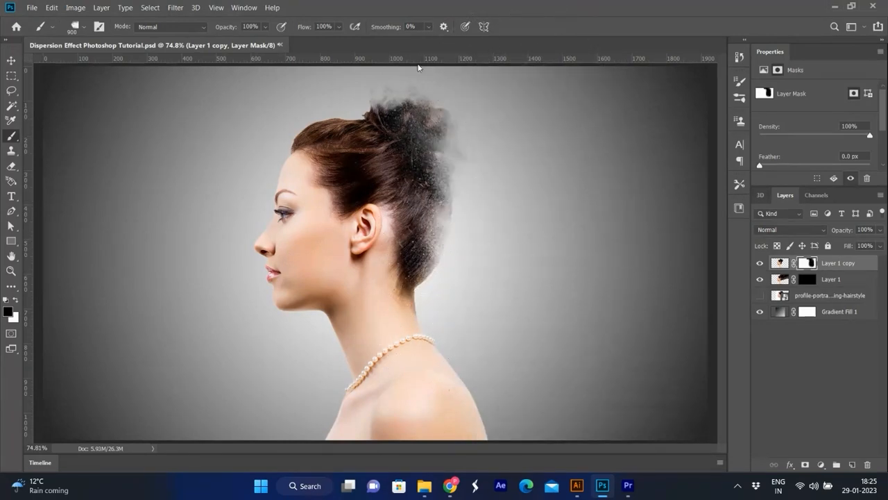
Paint away the remaining bun and the back of the hair on Layer 1 copy's mask, rotating the 900 px brush between strokes
right_click(462, 150)
key(Return)
drag(416, 30, 528, 104)
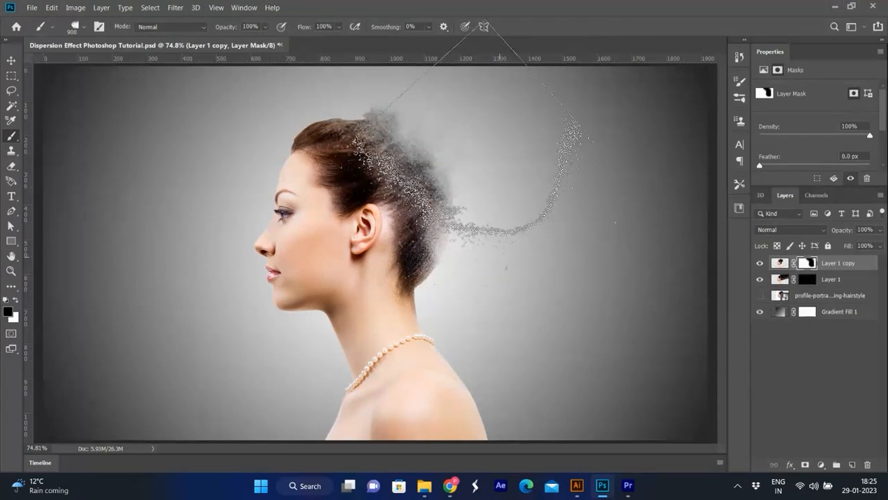
right_click(512, 257)
key(Return)
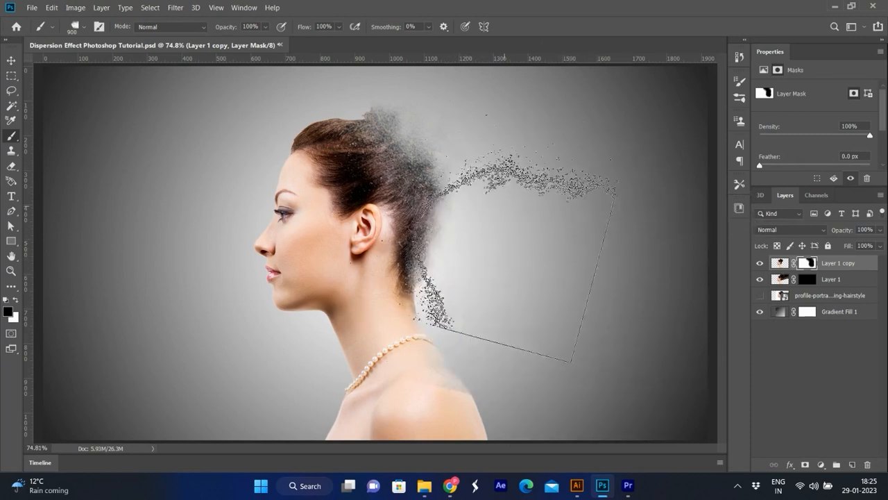
Stamp white on Layer 1's mask with the rotated 900 px explosion brush to reveal particles behind the head
click(807, 279)
click(14, 301)
right_click(366, 217)
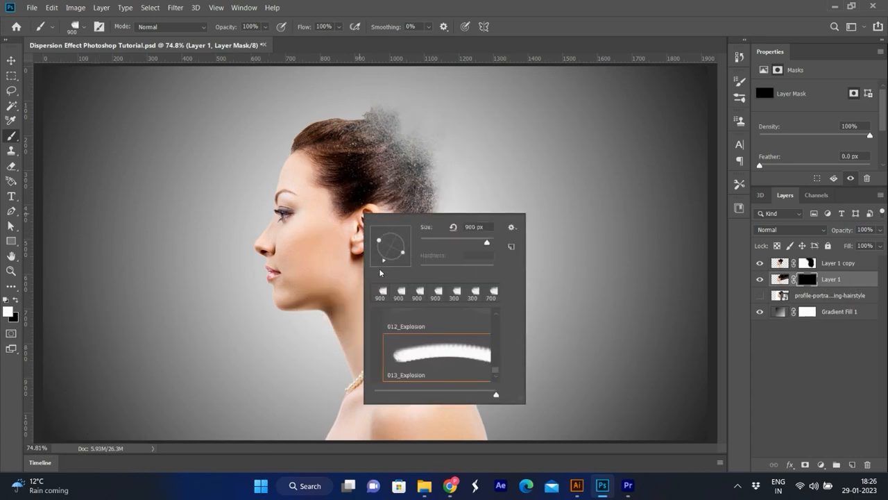
click(409, 198)
click(392, 243)
key(ctrl+z)
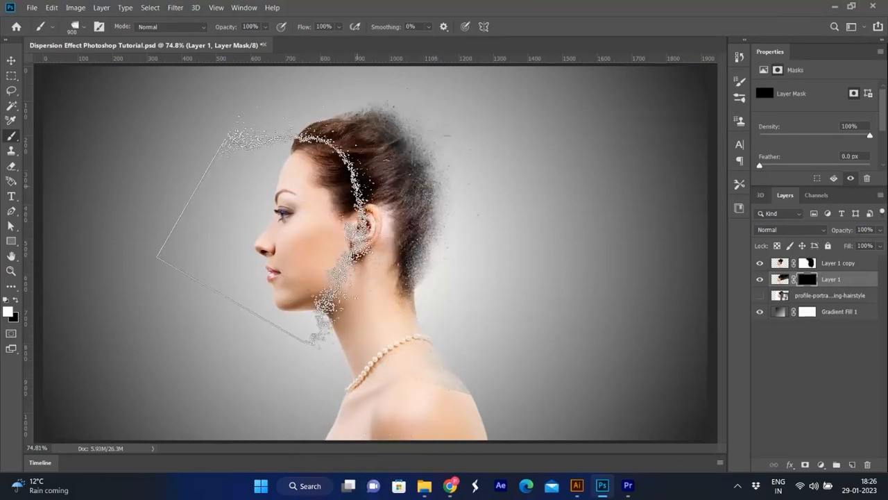
click(305, 222)
Rotate the 900 px brush and test more white stamps around the back of the head on Layer 1's mask, undoing unwanted ones
right_click(425, 217)
click(347, 266)
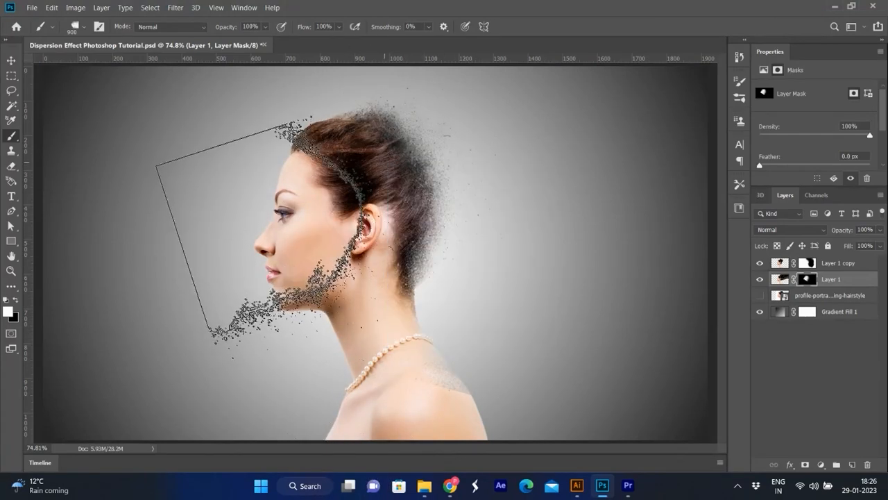
click(389, 338)
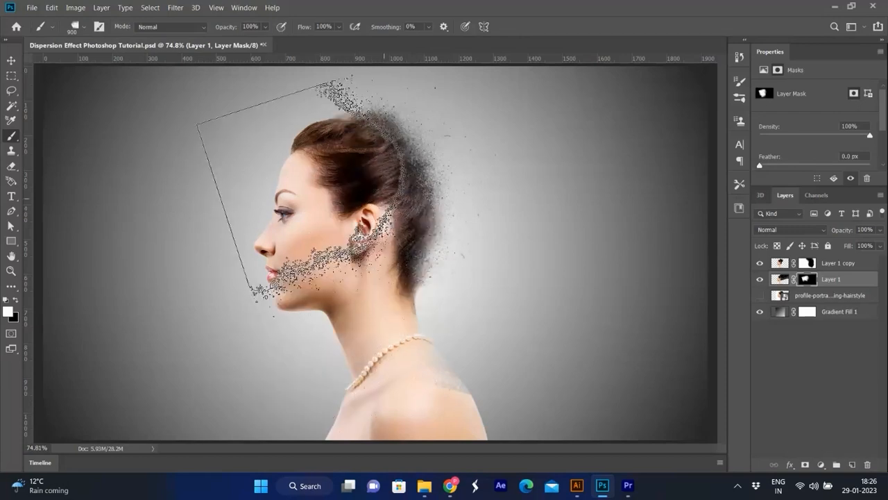
key(ctrl+z)
right_click(450, 238)
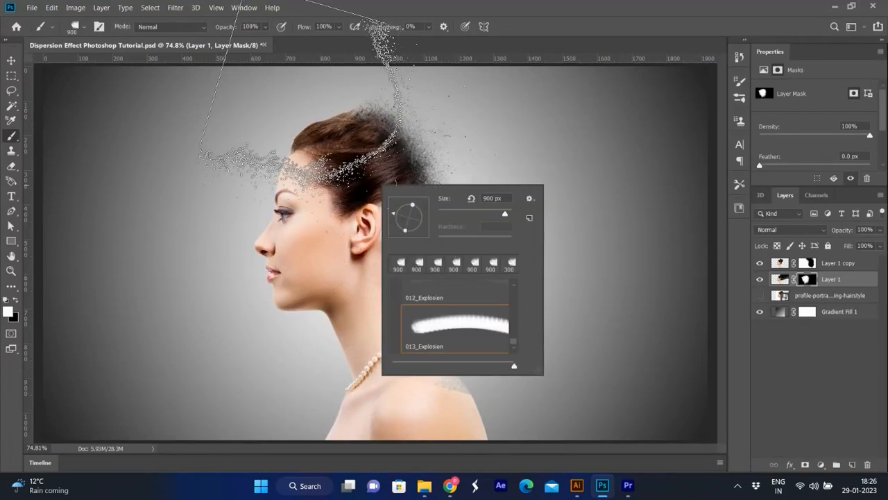
click(357, 148)
click(340, 147)
key(ctrl+z)
Enlarge the explosion brush to 1900 px, rotate it, and stamp white on Layer 1's mask to scatter particles farther from the head
key(bracketright)
key(bracketright)
key(bracketright)
key(bracketright)
key(bracketright)
key(bracketright)
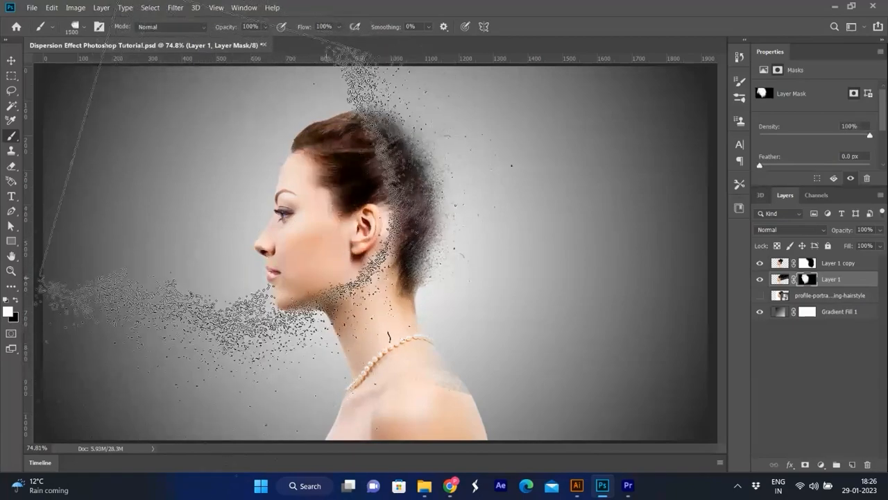
key(bracketright)
key(bracketright)
key(bracketright)
key(bracketright)
right_click(350, 275)
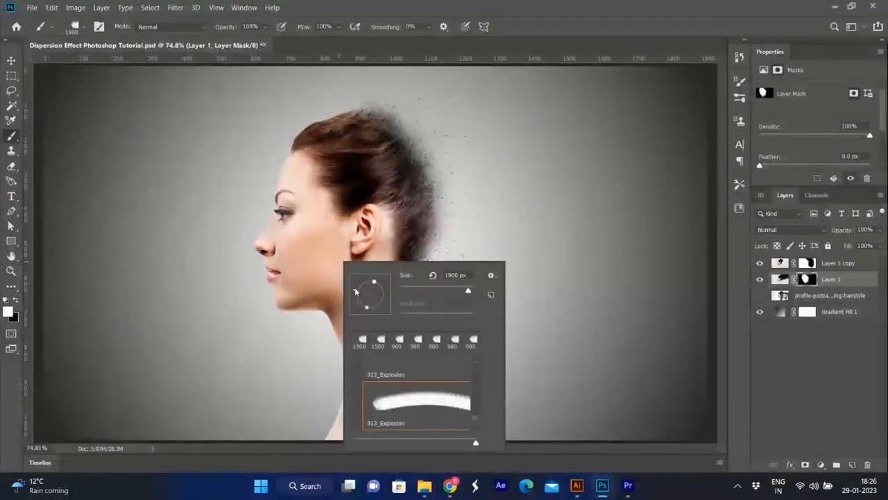
click(342, 249)
Rotate the 1900 px brush and stamp black on Layer 1 copy's mask to break up the edge behind the head
click(421, 201)
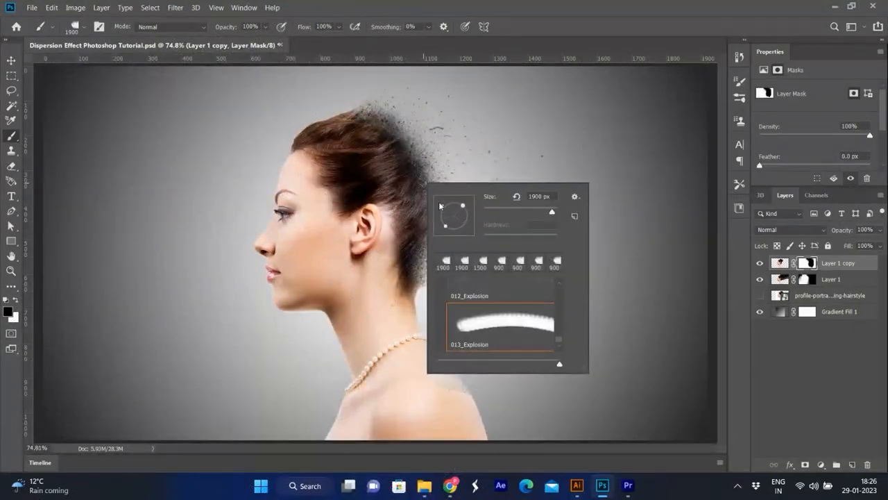
click(412, 154)
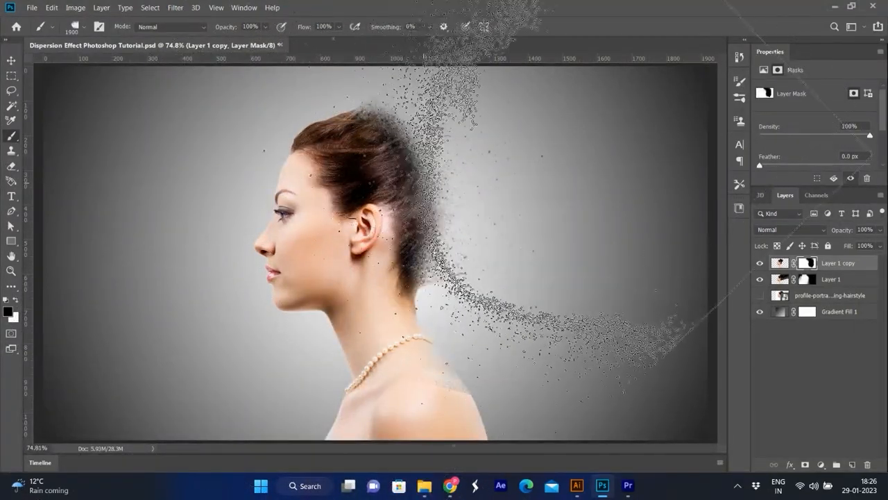
click(393, 171)
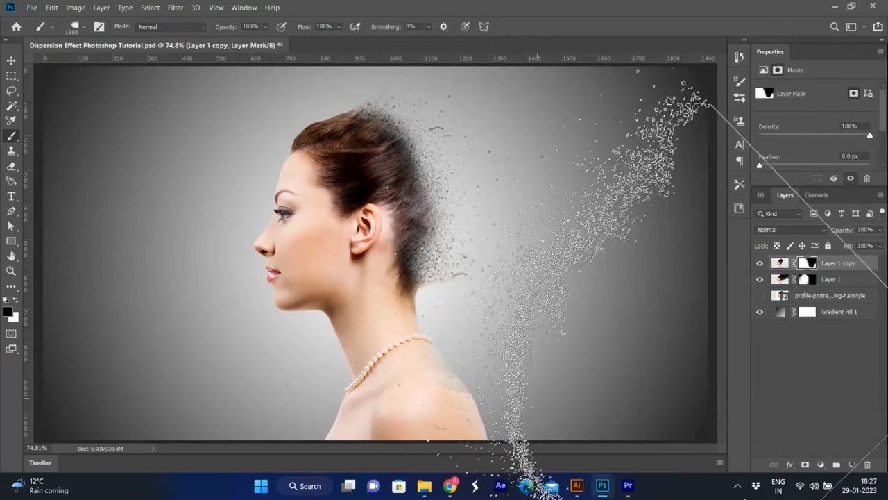
Add a linear black-to-transparent gradient fill layer above Layer 1 copy with a 90° angle and 100% scale
key(e)
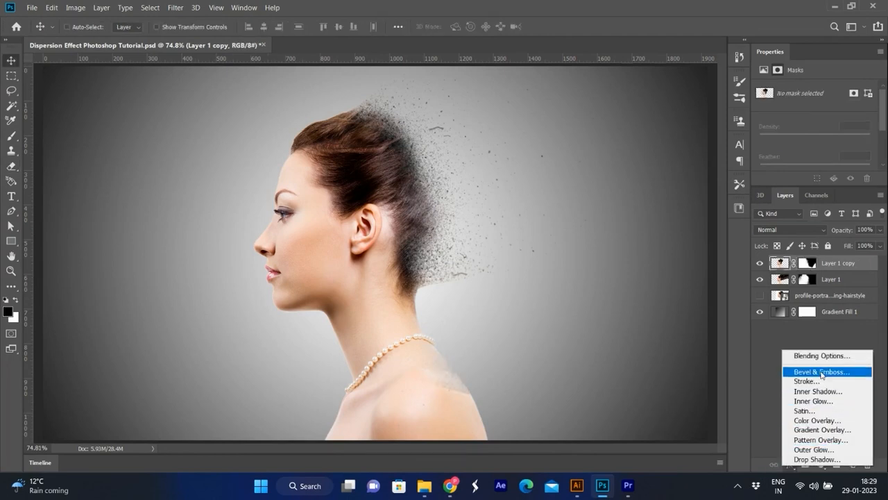
click(821, 373)
click(821, 464)
click(812, 271)
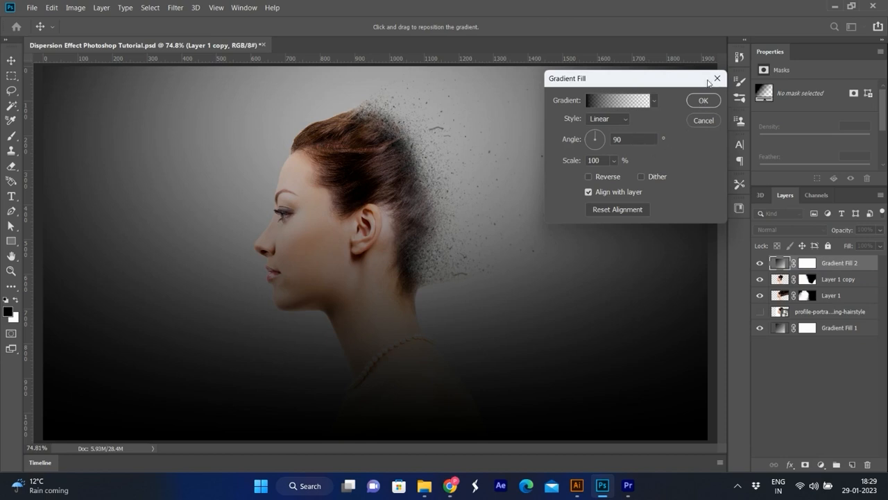
click(703, 102)
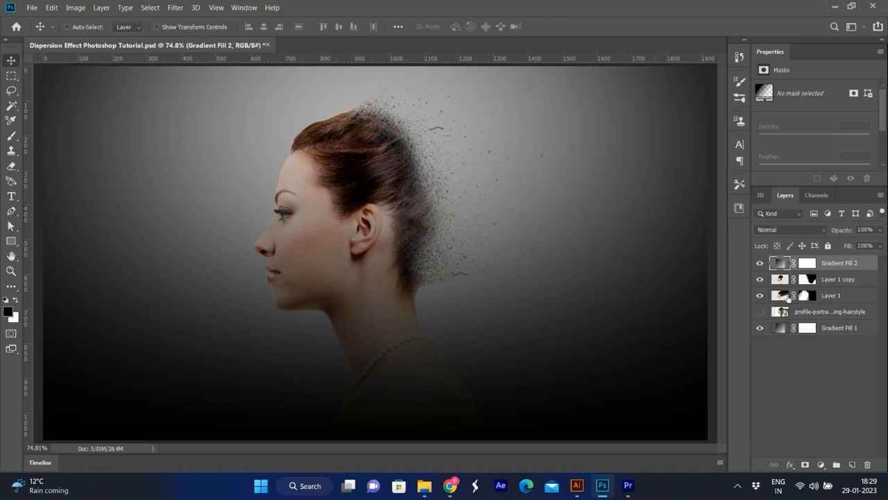
Try stamping black on Layer 1 copy's mask with the rotated 1900 px explosion brush
click(809, 280)
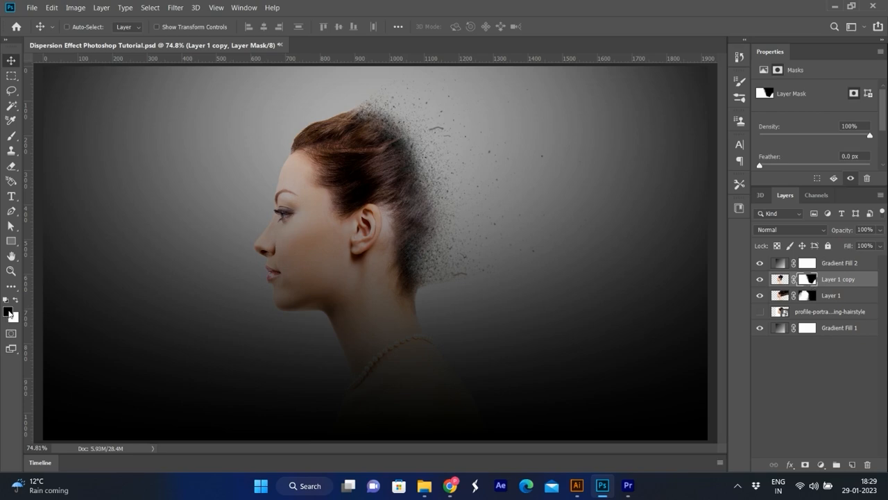
key(b)
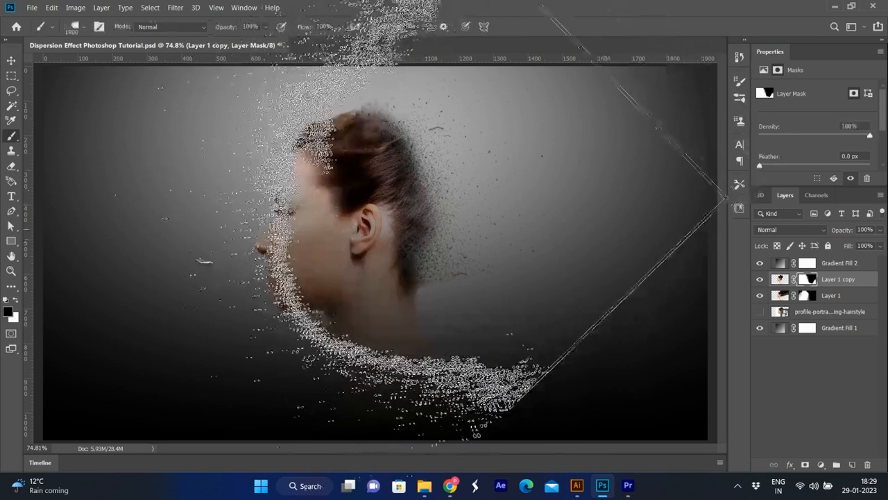
right_click(232, 191)
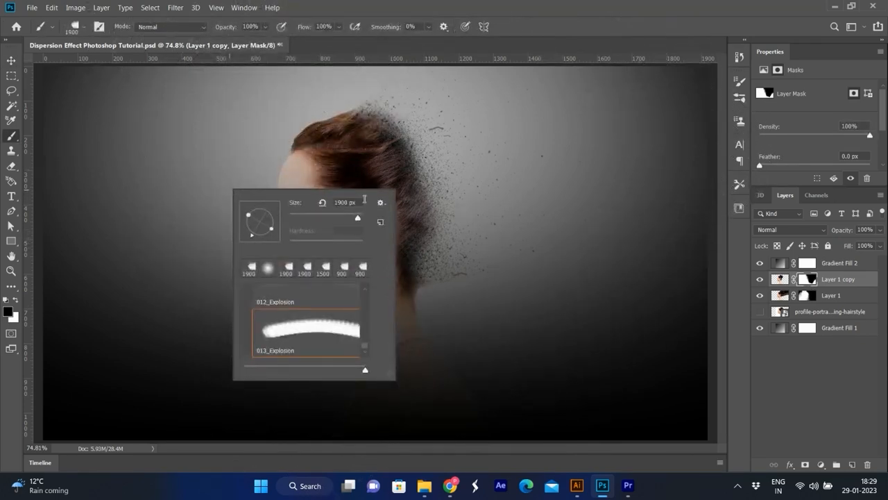
click(498, 196)
click(498, 189)
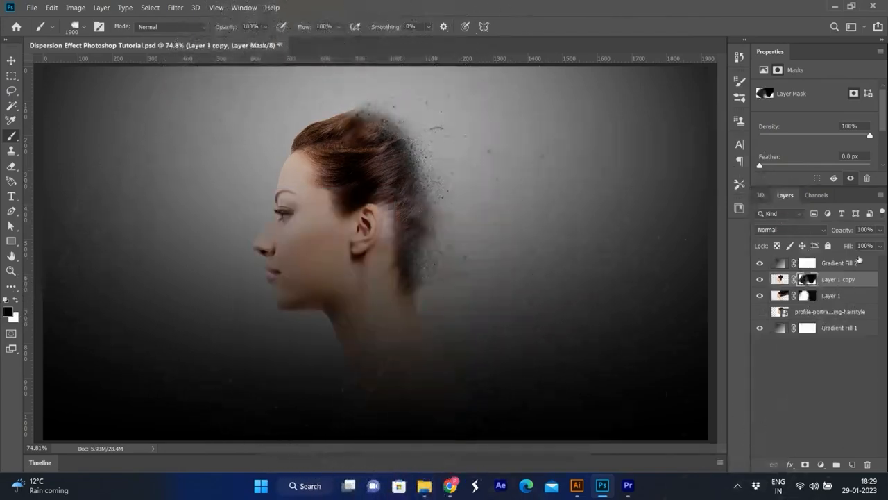
click(780, 279)
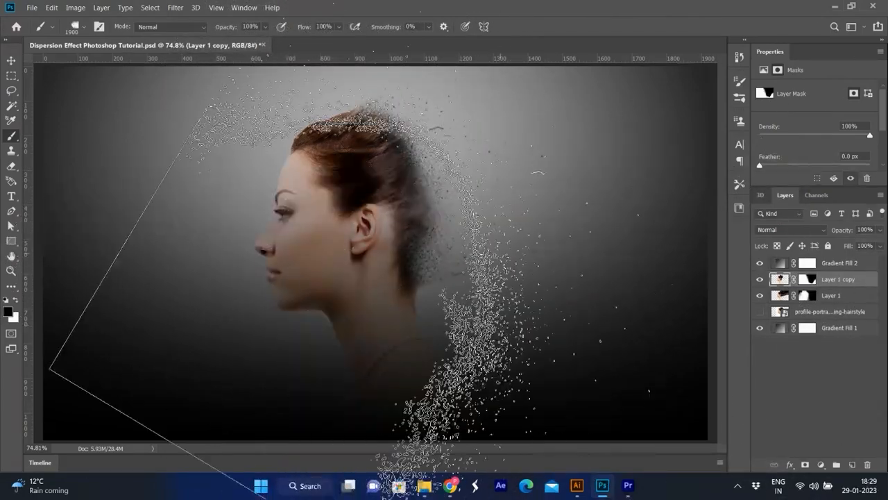
Stamp white on Layer 1 copy's mask with the rotated explosion brush to restore hair fragments near the crown
click(805, 295)
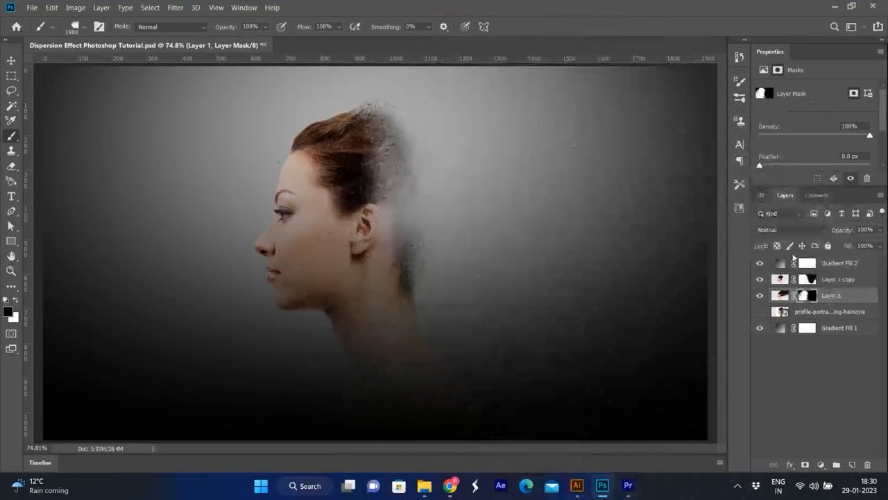
click(807, 279)
key(x)
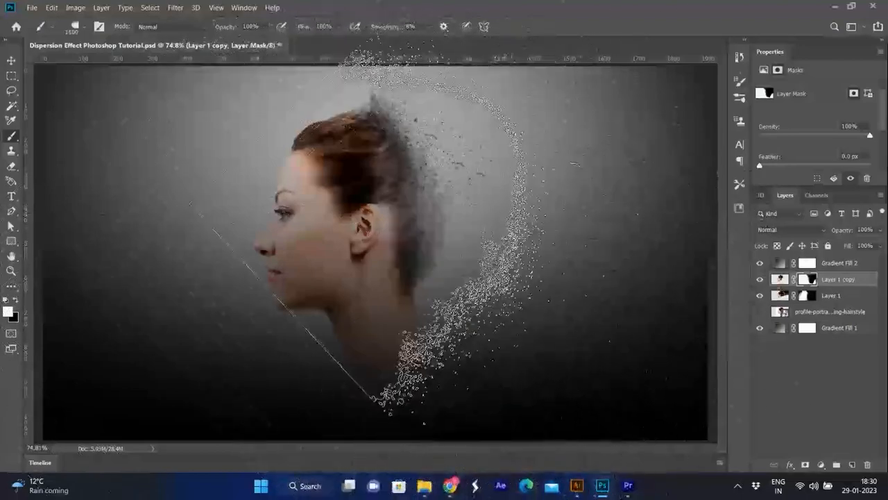
right_click(430, 171)
click(413, 142)
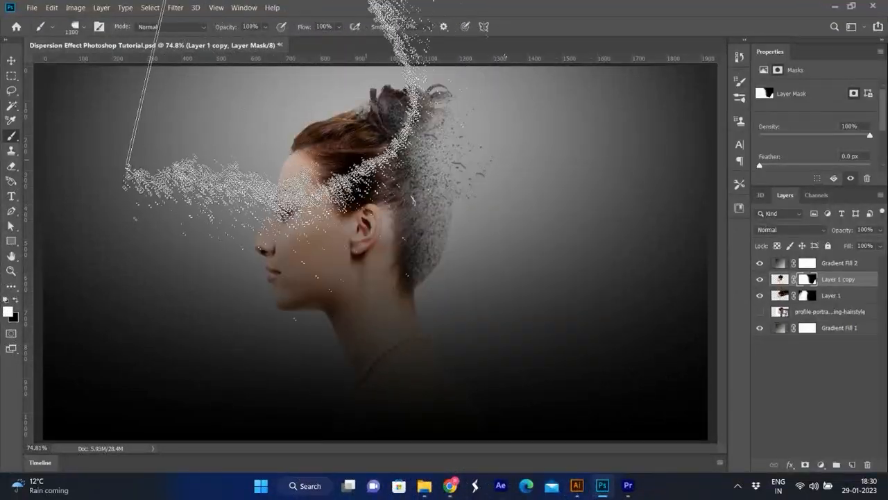
Enlarge the explosion brush to 2000 px, rotate it, and stamp white on Layer 1 copy's mask around the nape
key(bracketright)
key(bracketright)
key(bracketright)
key(bracketright)
key(bracketright)
key(bracketright)
key(bracketright)
key(bracketright)
key(bracketright)
key(bracketright)
key(bracketright)
key(bracketright)
key(bracketright)
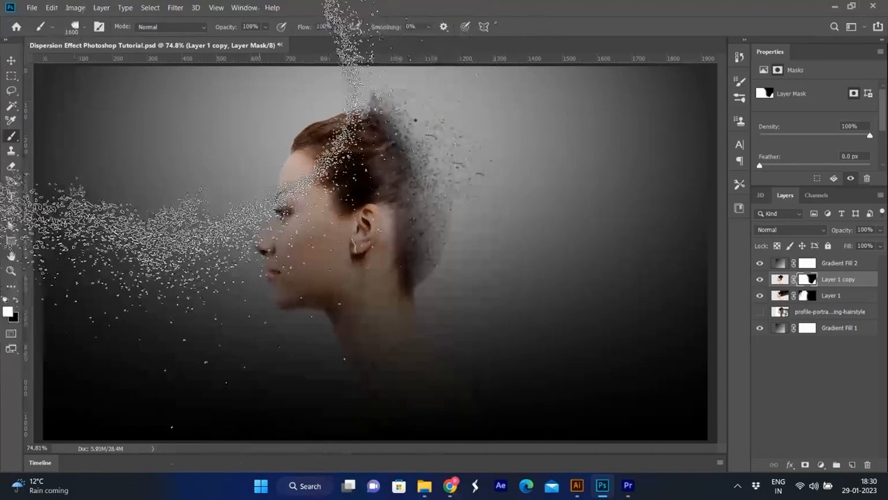
right_click(431, 281)
drag(445, 311, 447, 329)
click(410, 291)
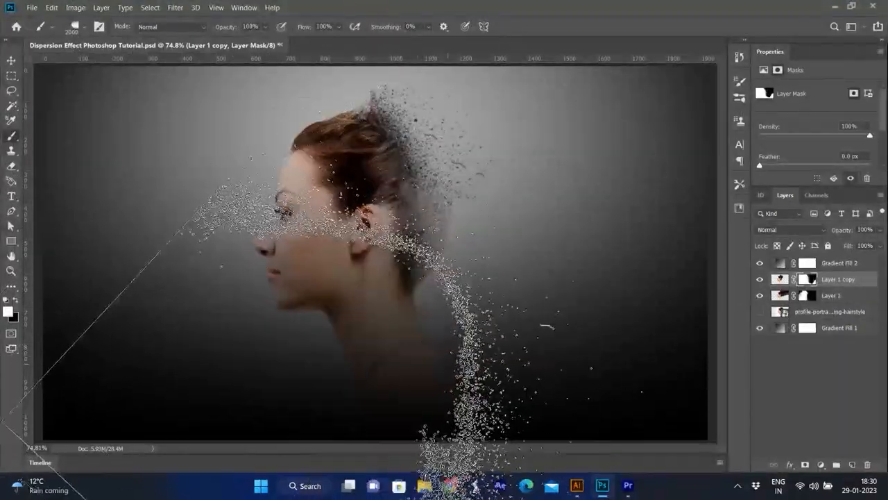
Stamp black on Layer 1's mask with the rotated 2000 px brush to hide its particles behind the head
key(alt+bracketleft)
key(x)
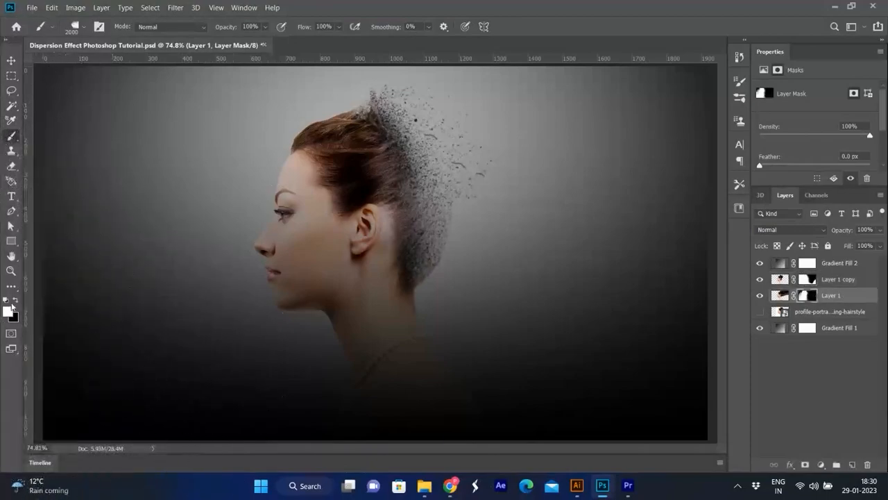
right_click(479, 229)
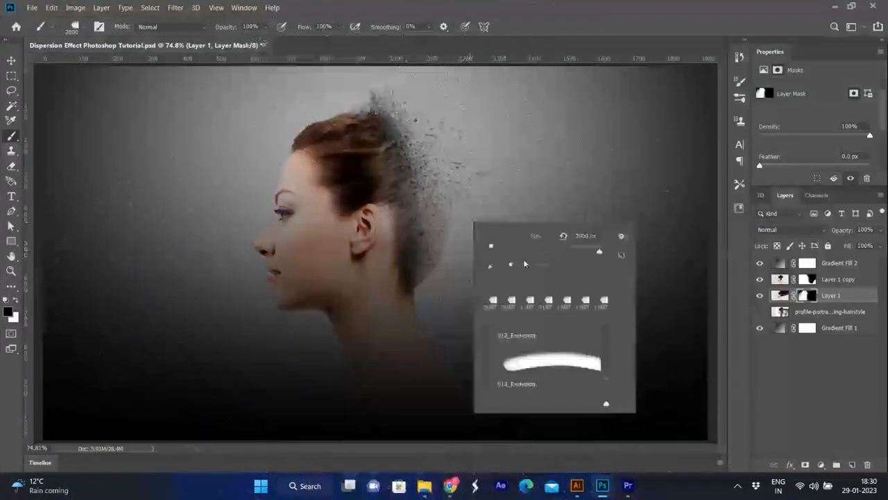
click(419, 224)
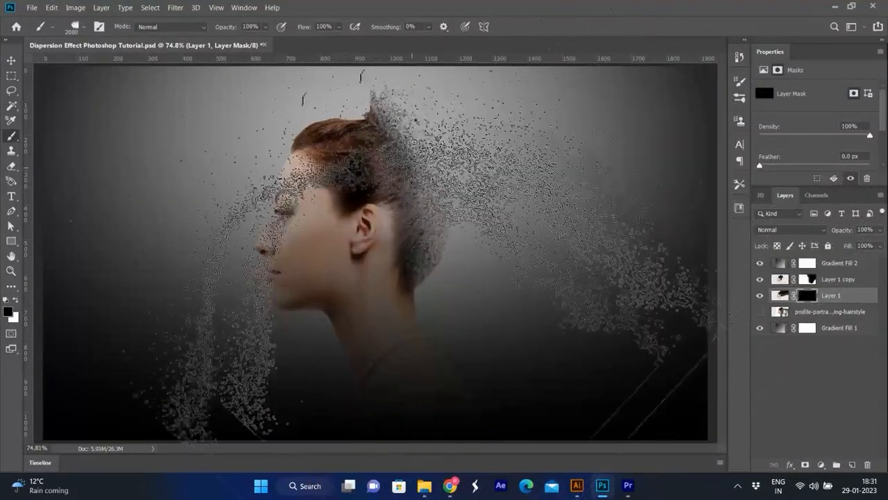
Stamp white on Layer 1's mask behind the head to restore the stretched hair, and rotate the 1100 px explosion brush
key(x)
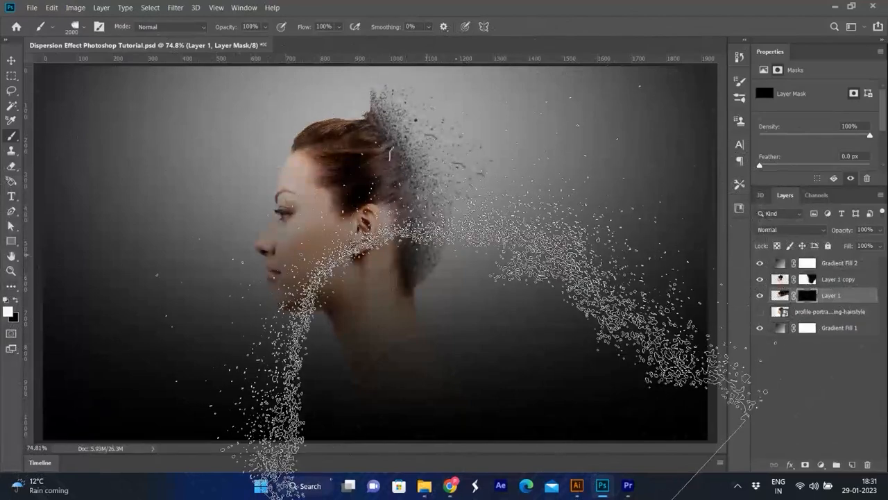
click(298, 229)
right_click(360, 226)
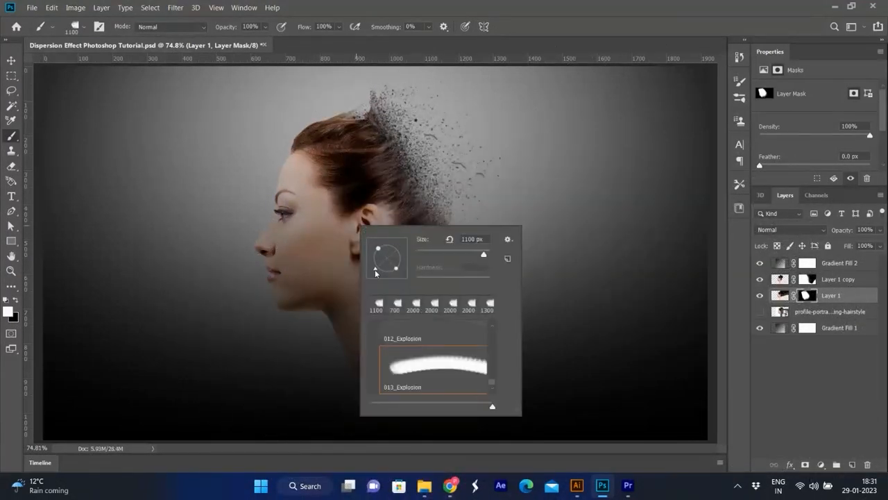
key(Return)
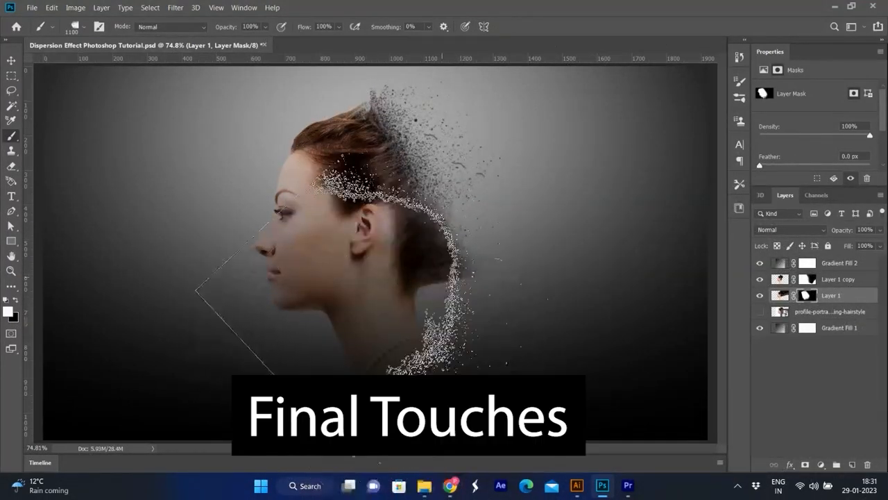
Rotate the 1100 px 013_Explosion brush and stamp black on Layer 1 copy's mask around the nape
click(807, 279)
click(15, 300)
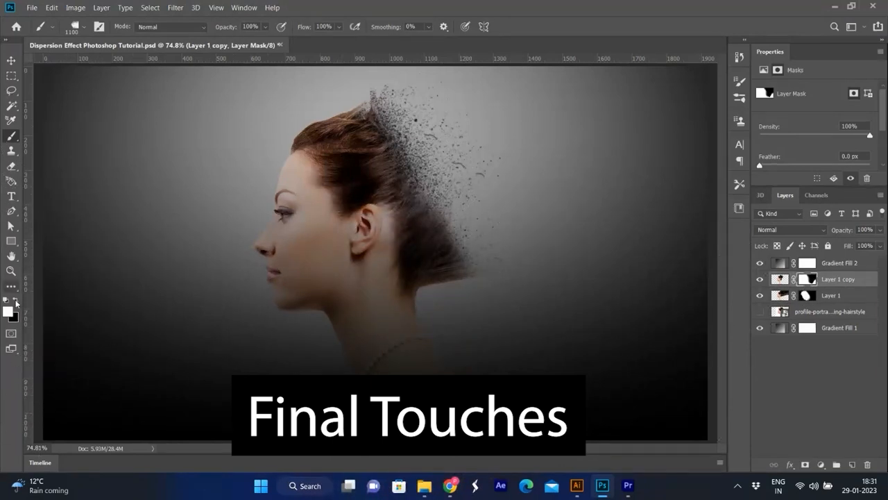
right_click(484, 275)
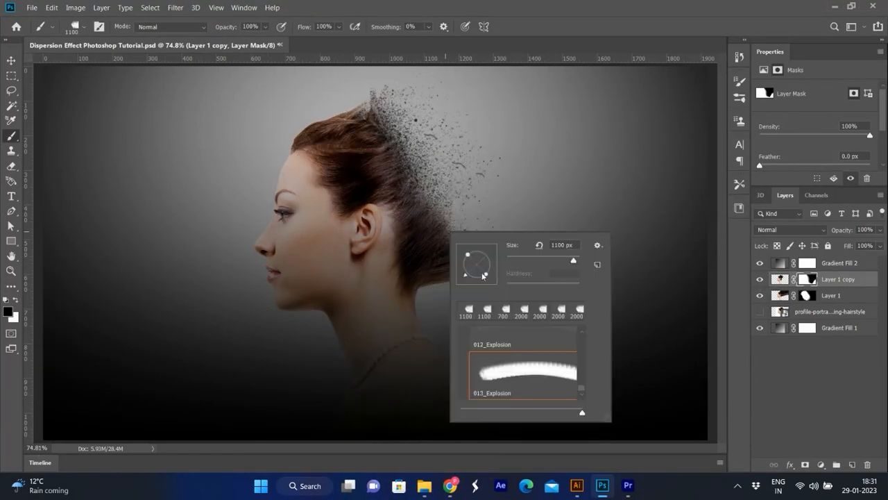
key(Return)
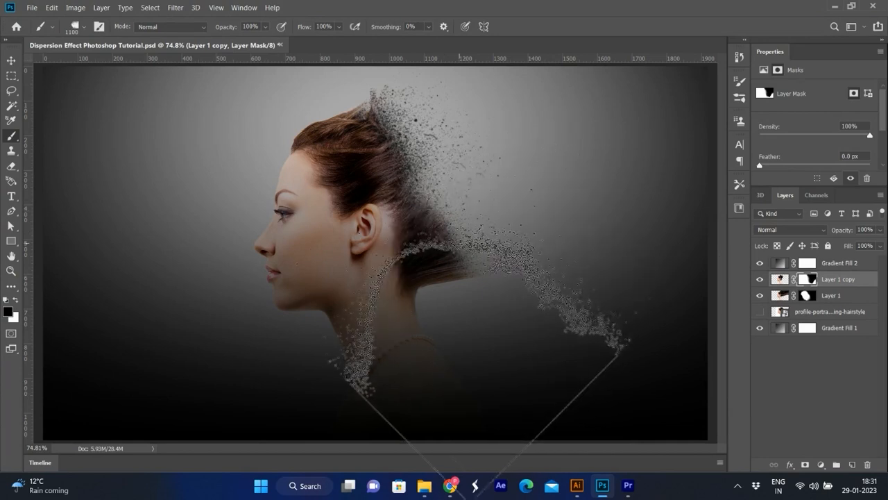
Rotate the 1100 px explosion brush, reduce it to 700 px, and stamp black on Layer 1's mask at the stretched hair behind the nape
click(808, 295)
right_click(440, 326)
mouse_move(444, 264)
mouse_down()
mouse_move(463, 283)
mouse_move(441, 284)
mouse_up()
key(Return)
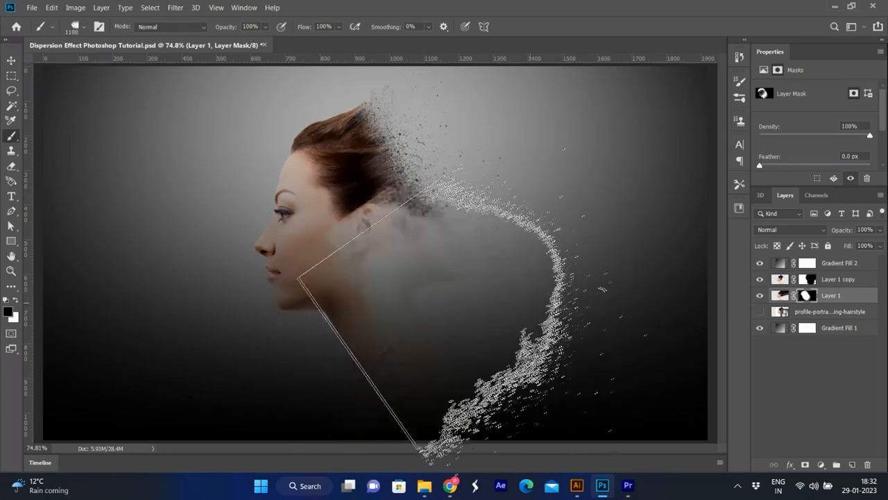
right_click(496, 257)
click(585, 335)
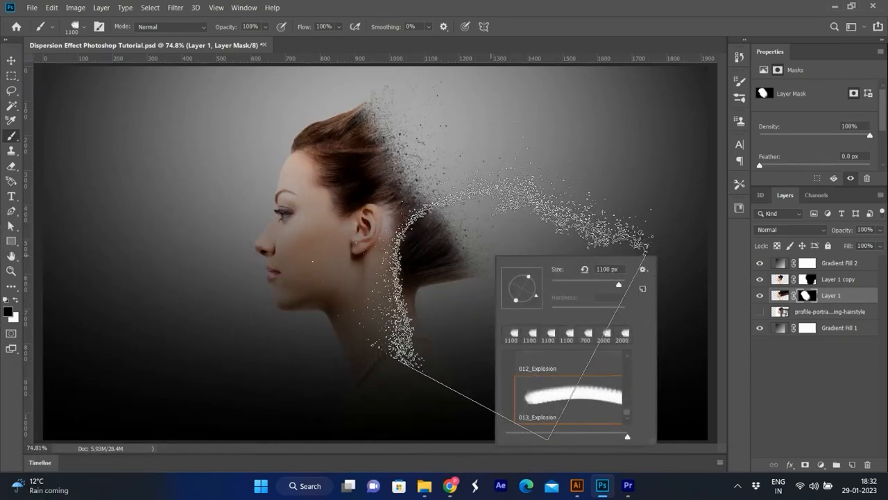
key(Return)
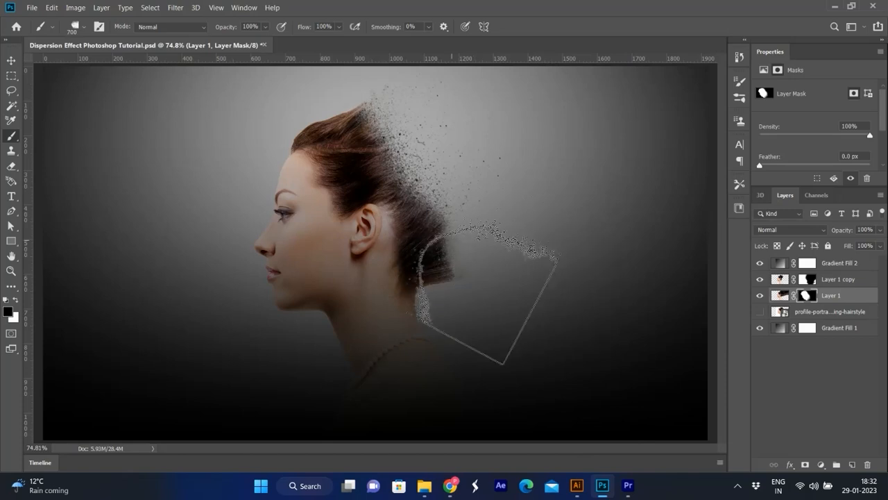
Rotate the explosion brush, resize it to 700 px, and stamp black on Layer 1's mask at the tip of the stretched hair
right_click(486, 256)
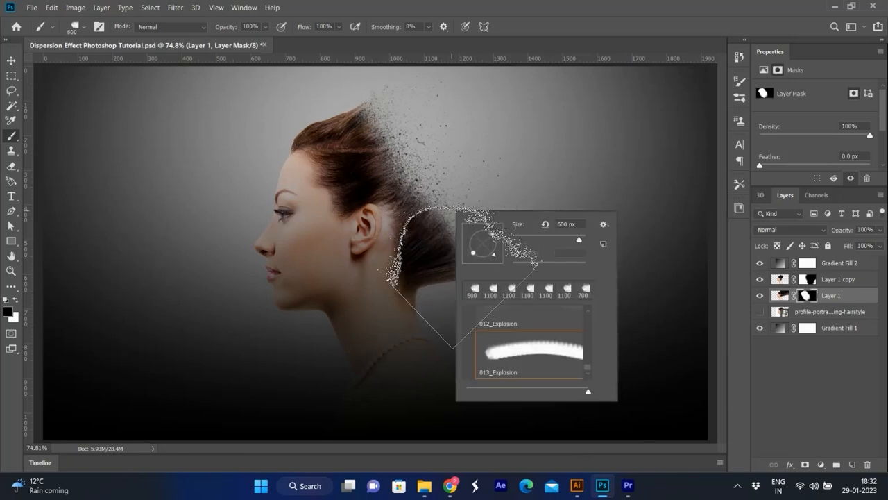
drag(501, 245, 501, 241)
key(Return)
key(])
key(])
key(])
key(])
key(])
key(])
key(])
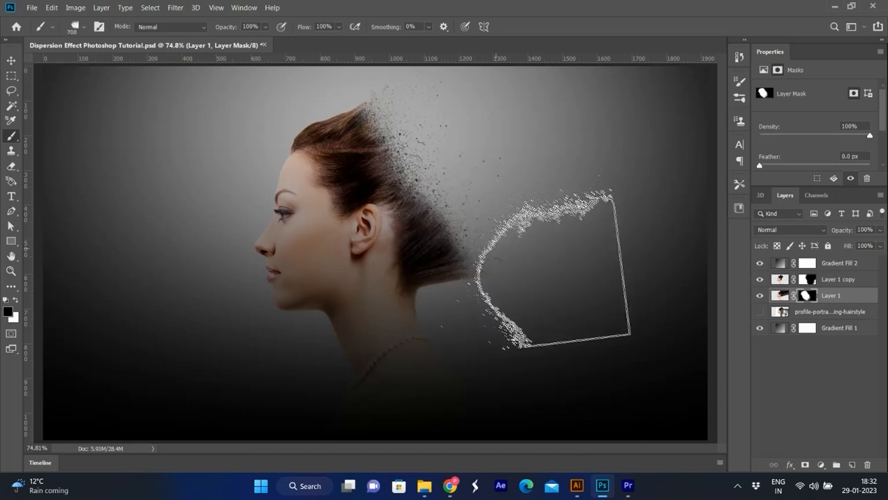
click(555, 306)
Enlarge the explosion brush to 1300 px and stamp black on Layer 1's mask to break up the hair behind the head
key(])
key(])
key(])
key(])
key(])
key(])
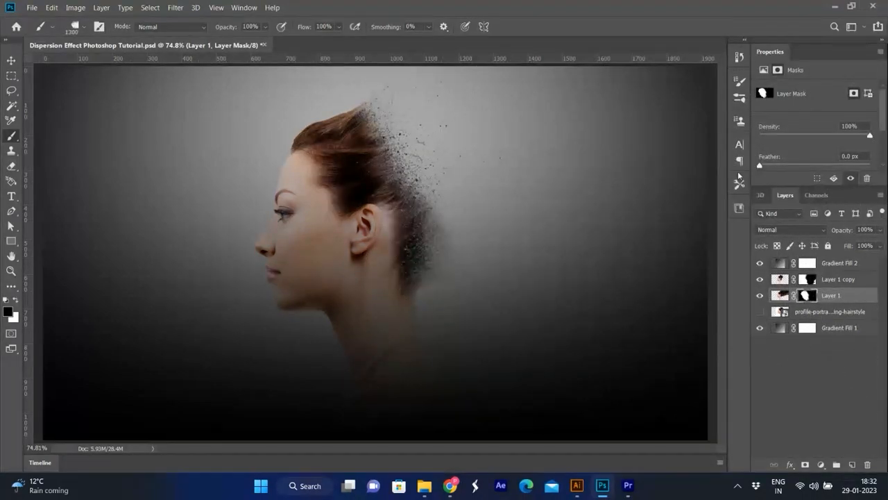
click(656, 260)
Stamp Layer 1 copy's mask with the 1300 px explosion brush near the nape, and restore the removed Gradient Fill 2 layer
click(809, 279)
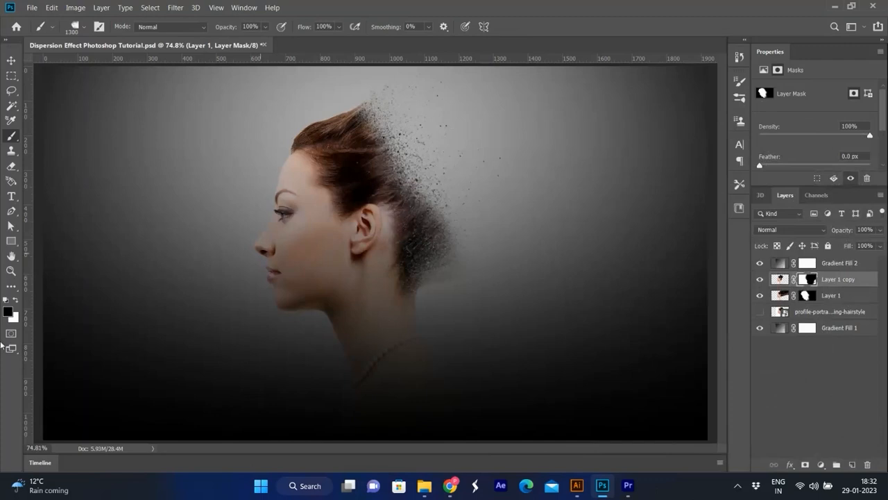
click(416, 319)
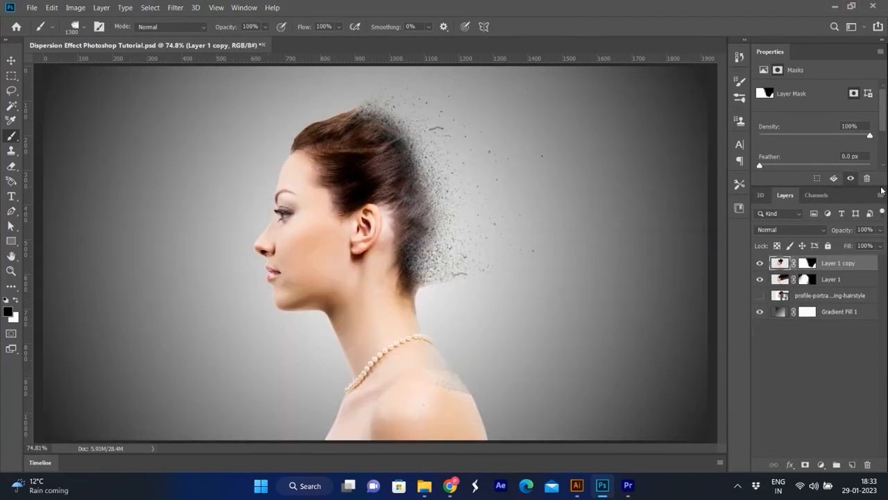
key(ctrl+z)
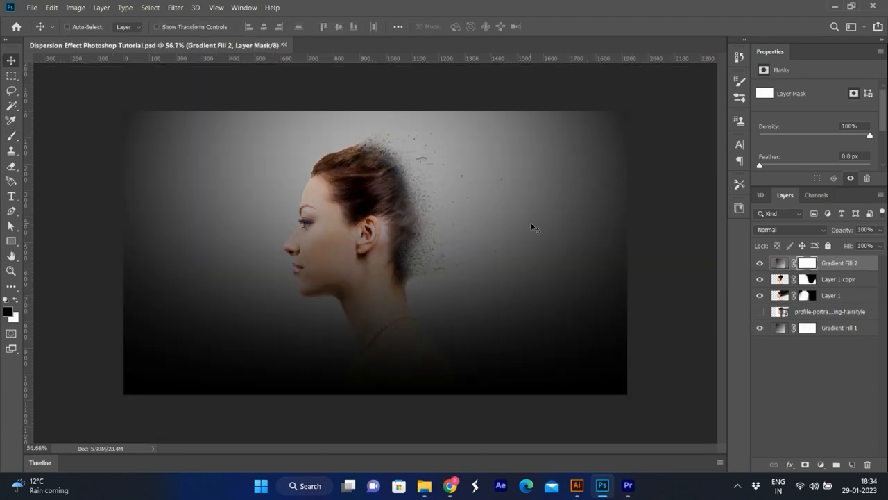
Try stamping black over the head on Gradient Fill 2's mask with a soft round brush at 1700 px
key(b)
click(325, 108)
key(ctrl+z)
click(342, 116)
key(bracketleft)
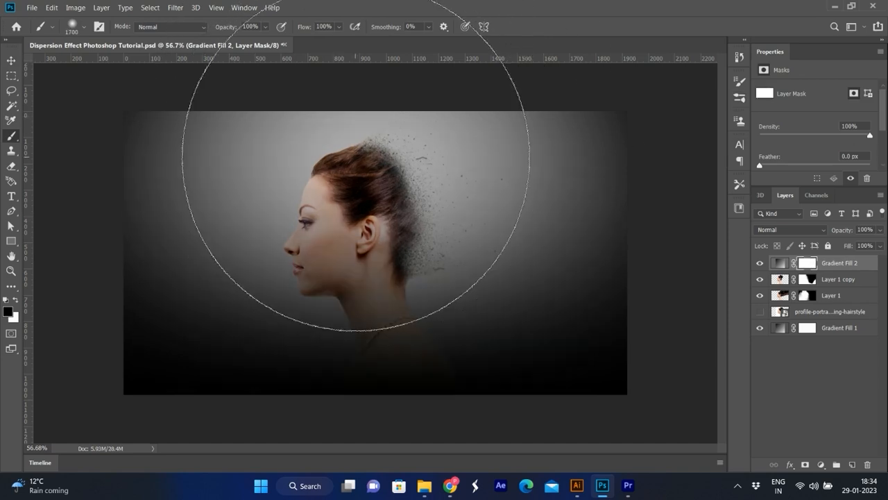
click(354, 166)
key(ctrl+z)
Reduce the soft brush to 1400 px and stamp black on Gradient Fill 2's mask over the head to brighten the subject
key(bracketleft)
key(bracketleft)
key(bracketleft)
click(352, 154)
key(v)
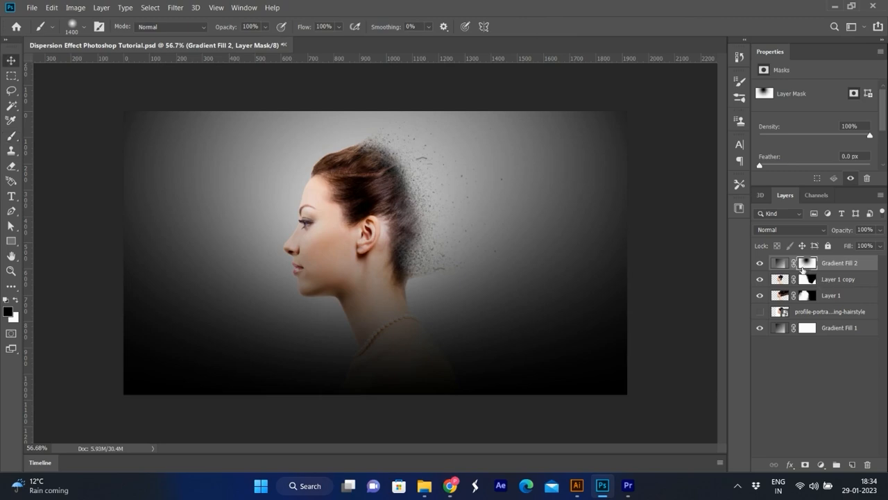
key(ctrl+0)
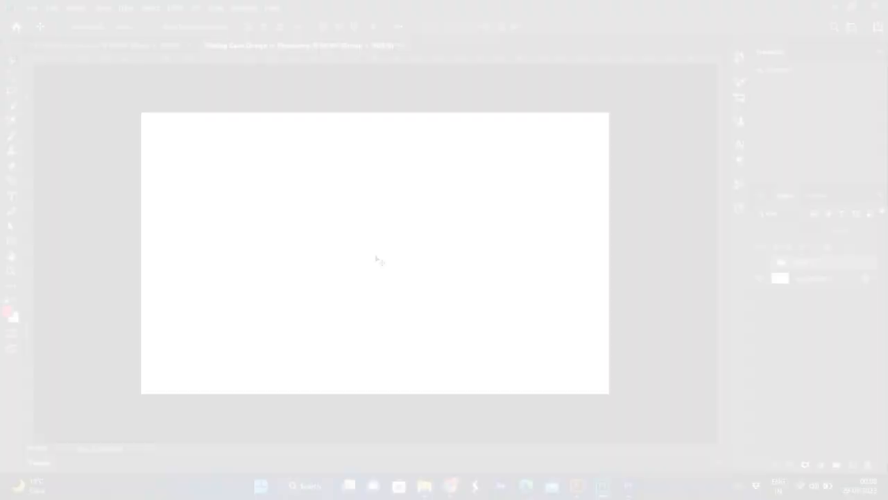
Draw a rectangle about 1140 × 695 px covering the visiting card above the Background layer, and fill it with black 000000
scroll(374, 268, down, 1)
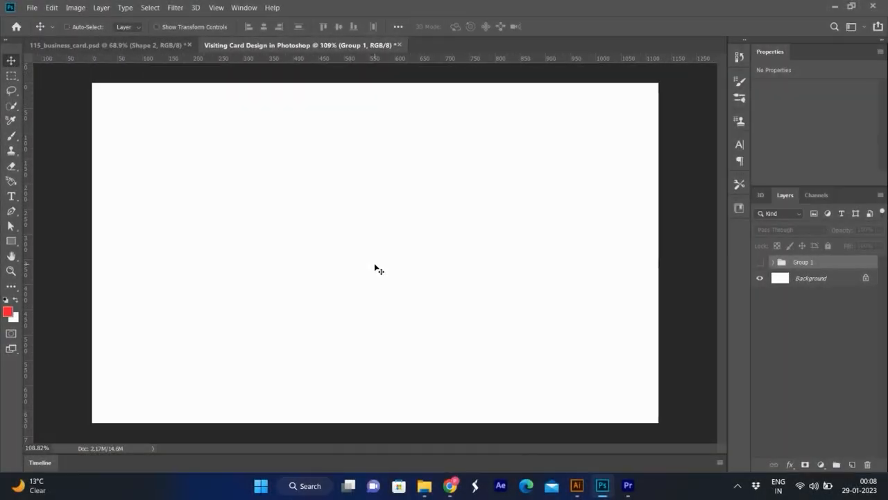
click(811, 278)
right_click(11, 241)
click(56, 238)
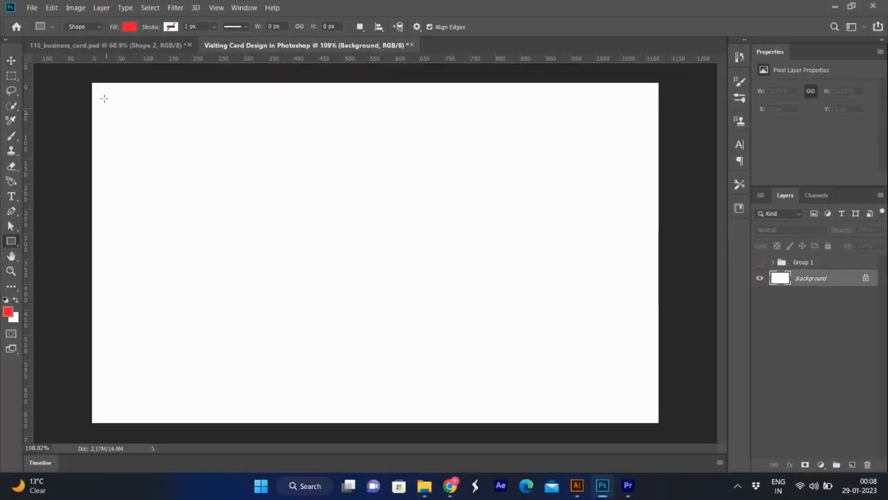
drag(90, 79, 664, 428)
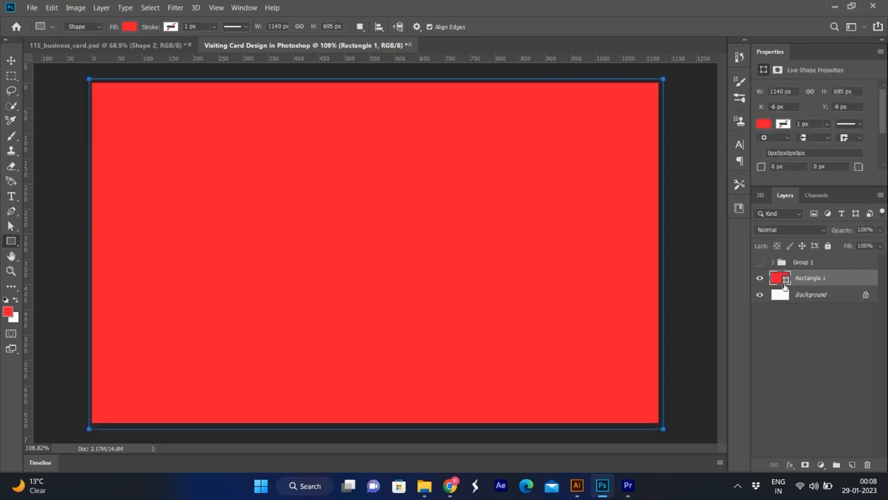
double_click(785, 280)
text(000000)
click(842, 147)
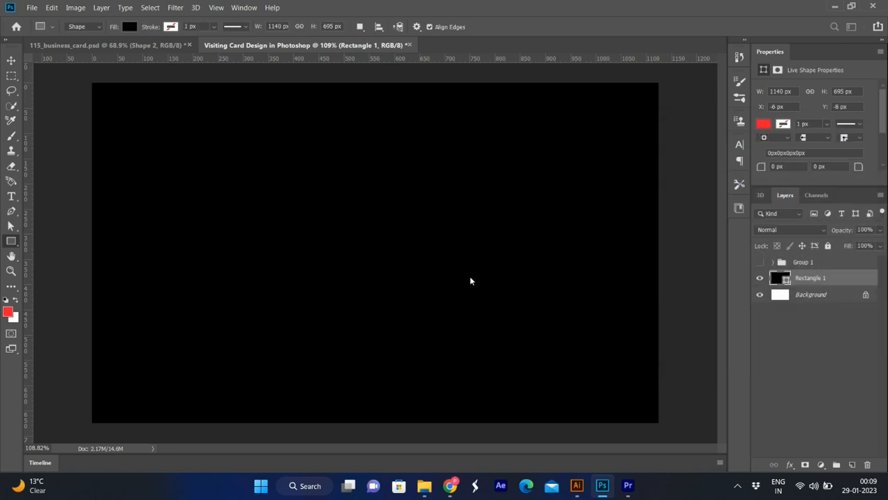
key(v)
click(424, 486)
click(344, 419)
drag(571, 148, 418, 256)
key(alt+Tab)
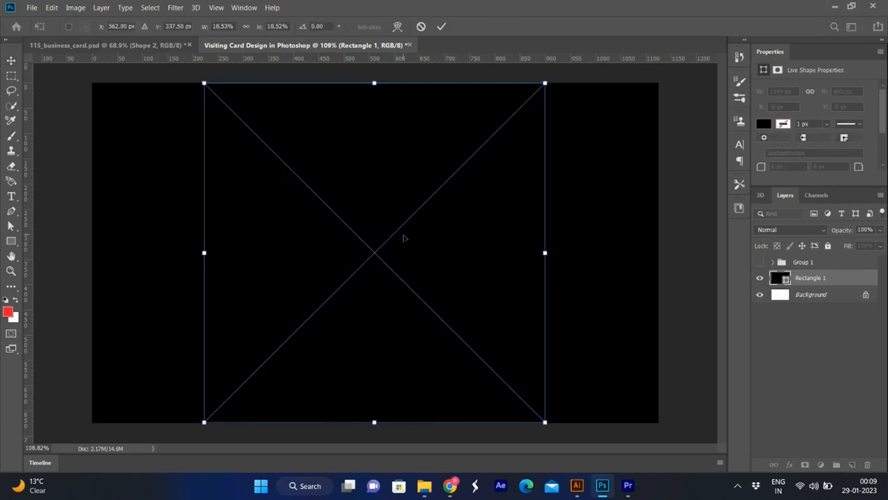
drag(539, 78, 484, 141)
key(Return)
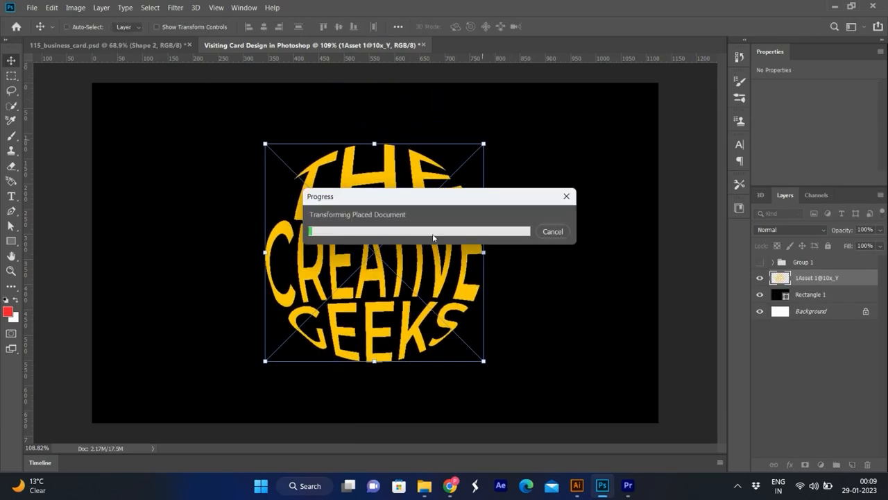
Center the logo horizontally and vertically on the card and scale it down to about 378 × 380 px
key(ctrl+a)
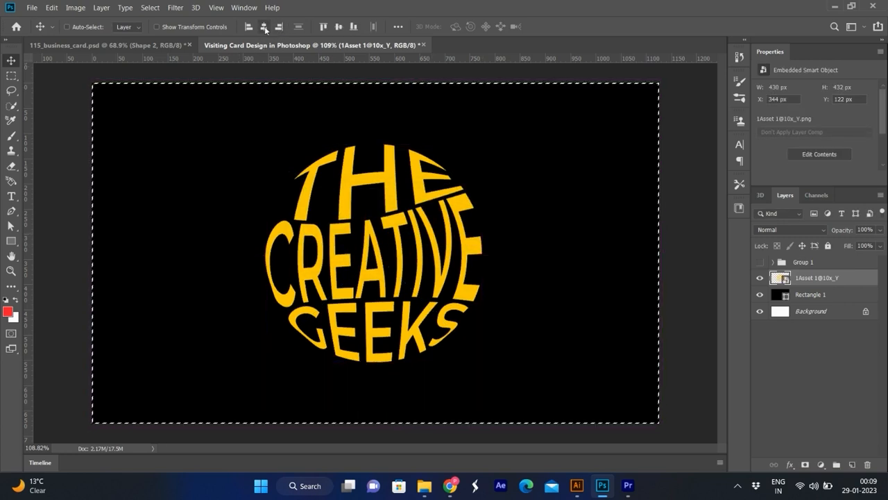
click(263, 26)
click(339, 27)
key(ctrl+d)
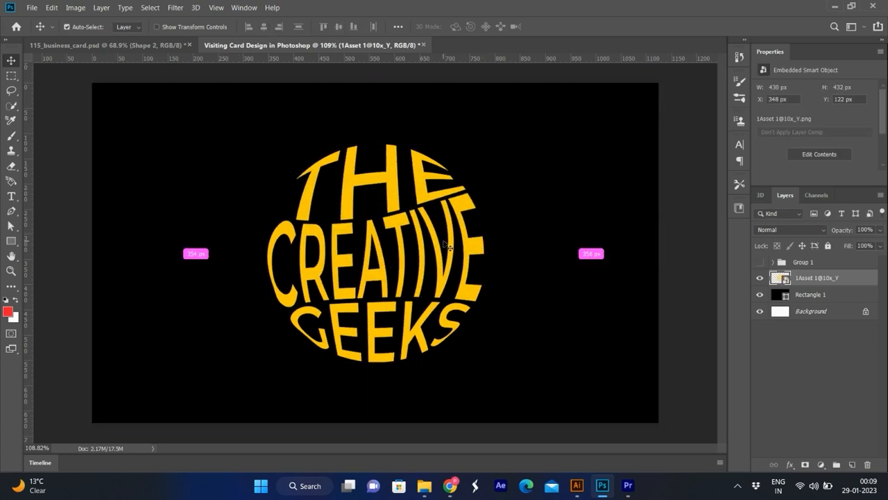
key(ctrl+t)
drag(484, 143, 469, 148)
key(Return)
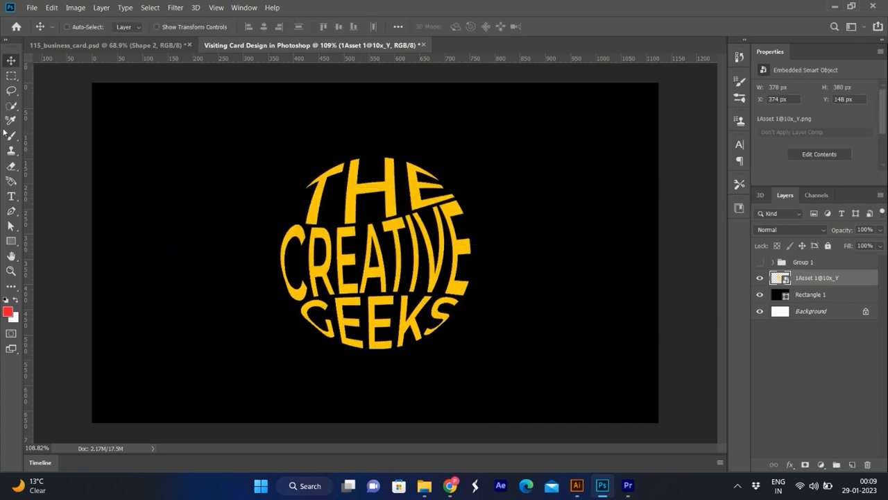
Add the tagline "EXECUTION. PERFECTION. SATISFACTION" in 6 pt Montserrat Regular below the logo
click(11, 196)
click(248, 390)
key(BackSpace)
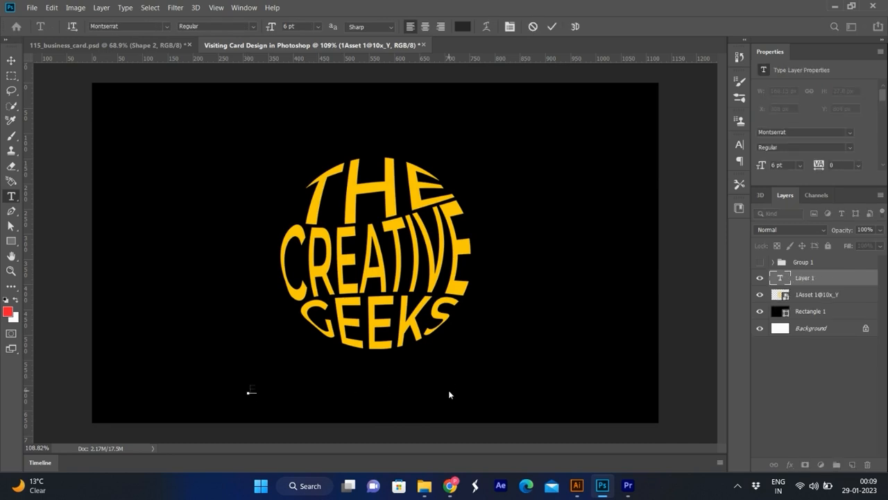
text(EXECUTION PERFE)
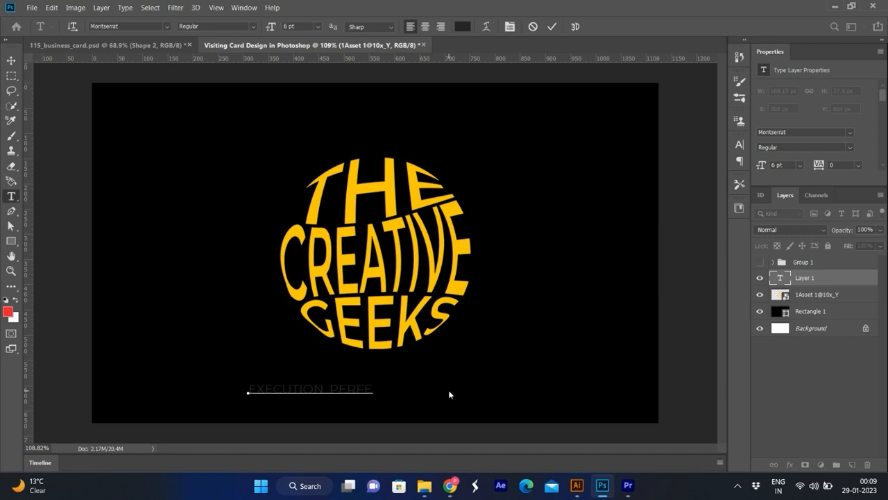
text(CTION SATISFACT)
Set the tagline's text color to white ffffff and its paragraph alignment to centered
click(806, 280)
click(739, 144)
click(705, 211)
text(ffffff)
click(833, 150)
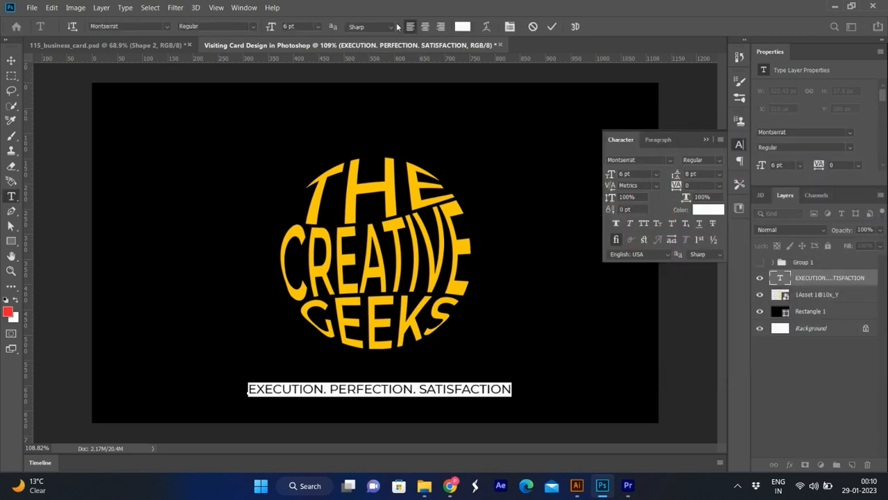
click(425, 26)
click(613, 298)
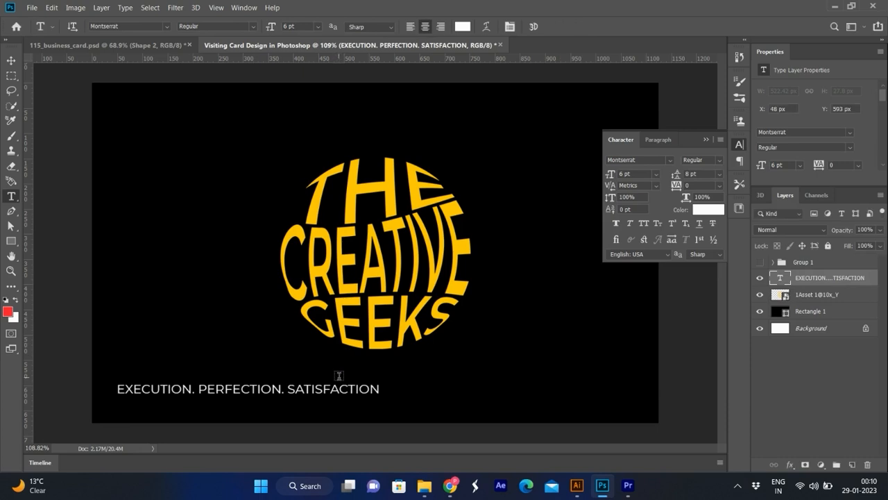
Center the tagline horizontally on the card
click(10, 61)
key(ctrl+a)
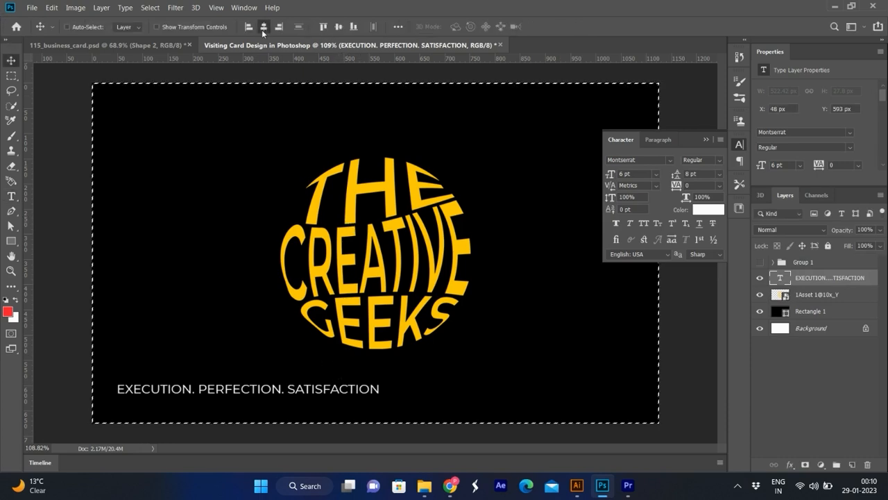
click(263, 27)
key(ctrl+d)
click(705, 140)
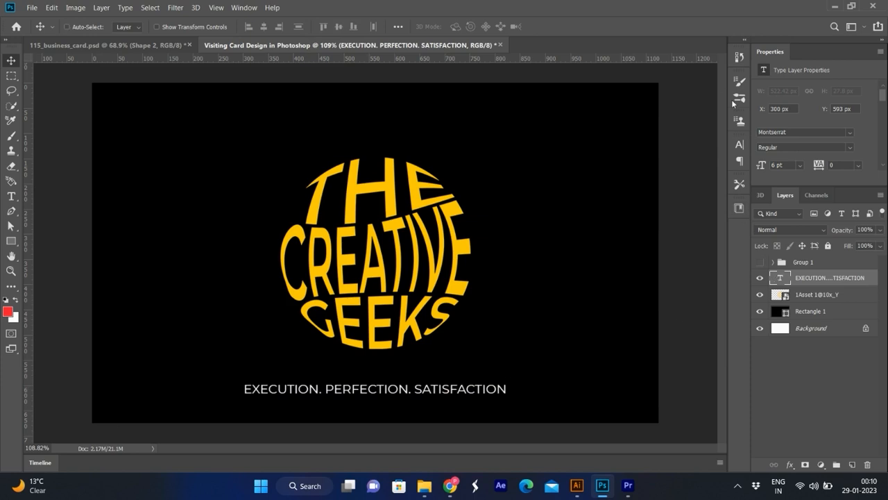
Set the tagline's Montserrat font style to Light
click(740, 145)
click(719, 161)
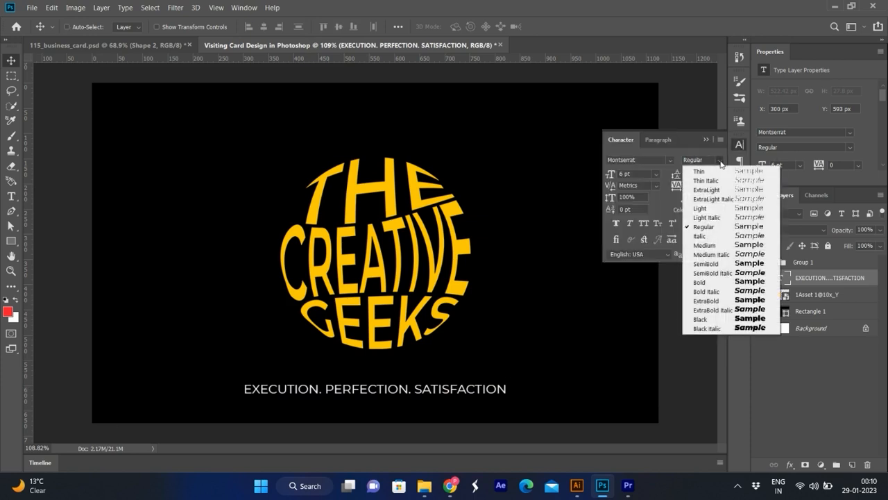
click(699, 210)
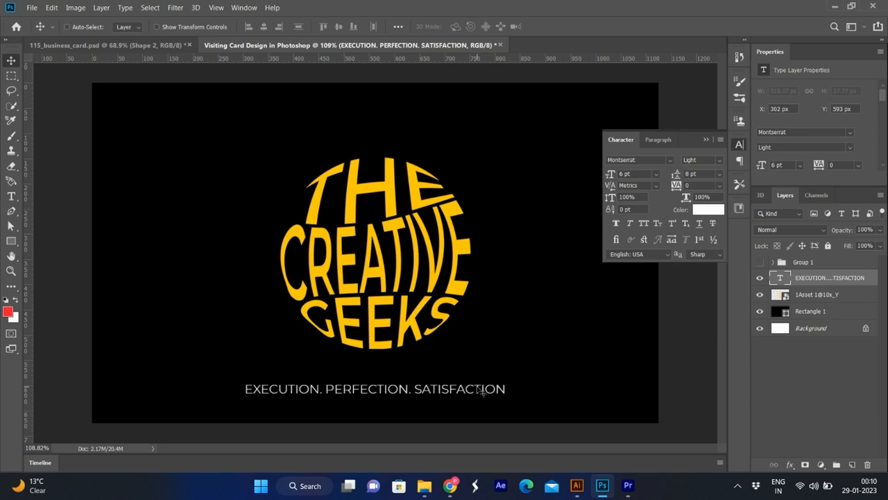
Set the tagline's tracking to 200 and its font size to 5 pt
click(719, 186)
click(697, 314)
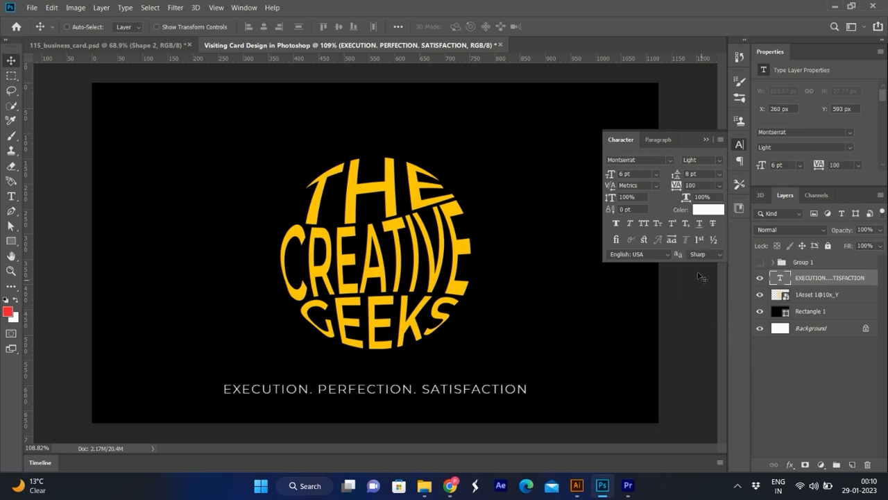
click(719, 183)
click(709, 320)
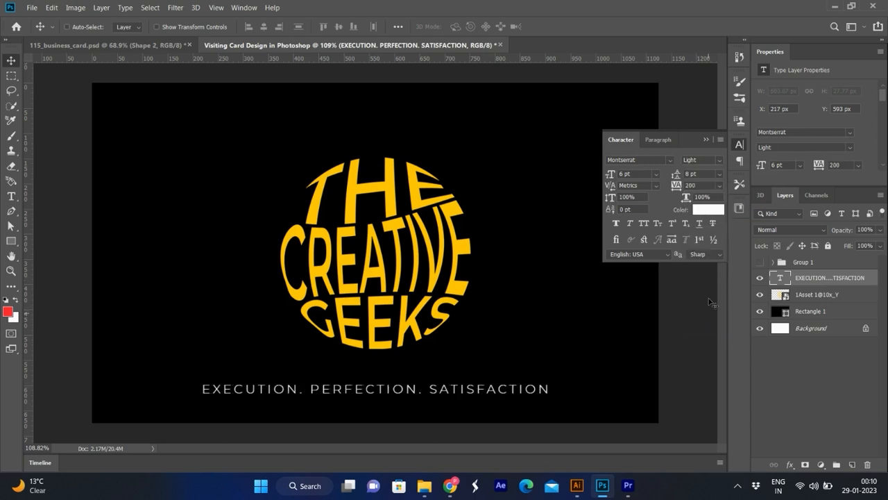
click(656, 173)
drag(643, 172, 561, 171)
text(5)
key(Return)
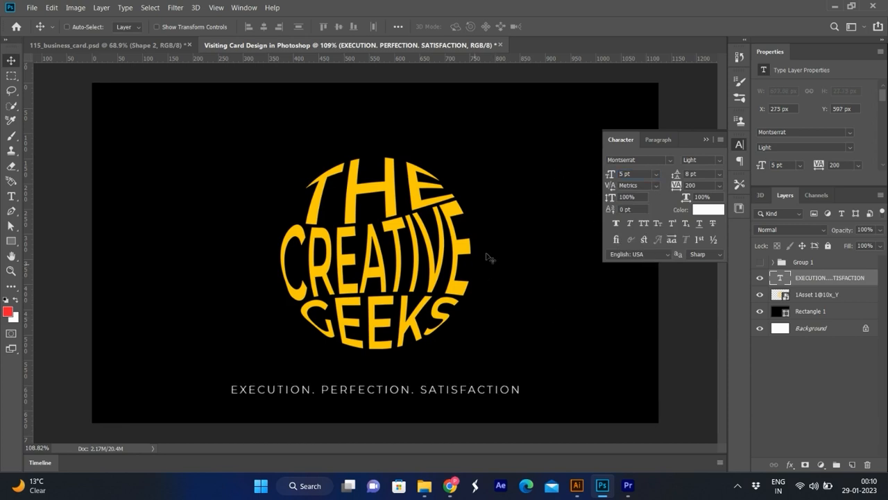
click(707, 141)
Draw a rounded square about 479 px wide with 50 px corners over the card's right edge and fill it with the logo's yellow
alt+scroll(522, 248, down, 1)
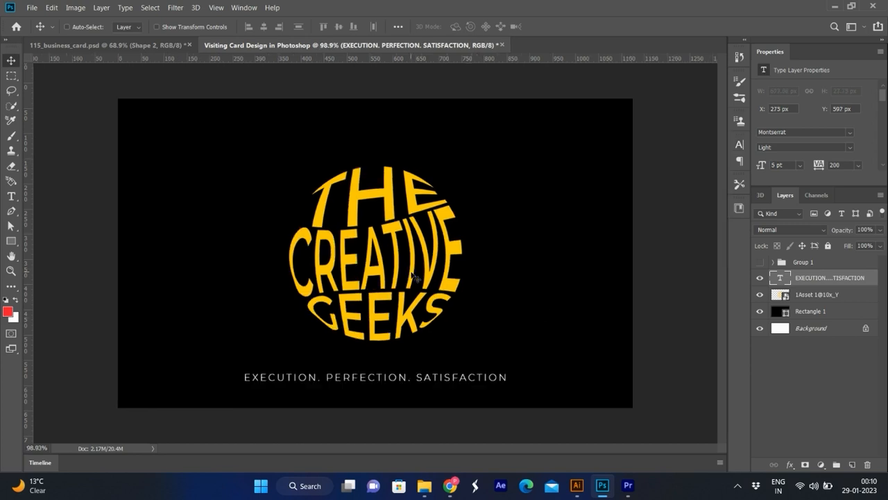
click(11, 241)
click(56, 251)
alt+scroll(374, 254, down, 2)
drag(515, 111, 696, 376)
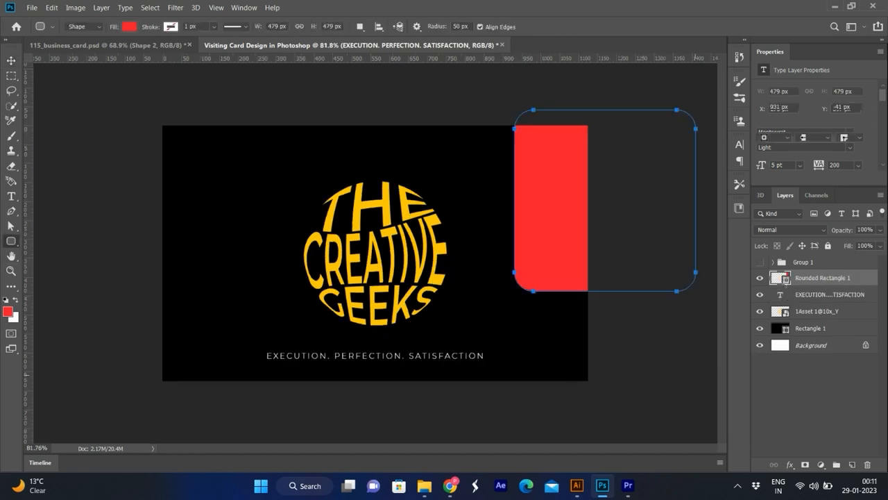
double_click(781, 278)
click(367, 202)
click(844, 149)
Rotate the yellow rounded square to a diagonal slant and fit it into the card's upper-right corner
key(v)
key(ctrl+t)
alt+scroll(375, 248, down, 1)
drag(670, 151, 627, 98)
drag(563, 222, 553, 206)
drag(666, 199, 694, 233)
key(Return)
Duplicate the yellow shape into the card's lower-left corner so only its slanted edge and rounded corner show
drag(532, 216, 71, 425)
drag(226, 358, 218, 346)
key(ctrl+0)
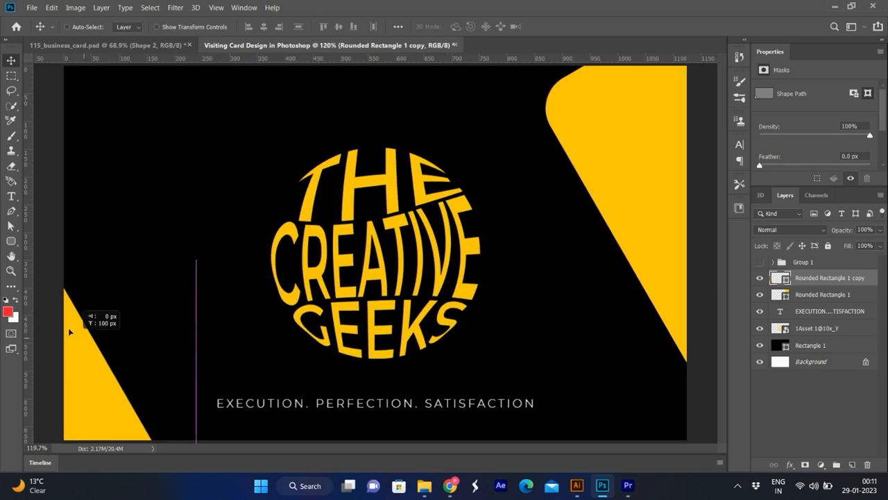
drag(87, 384, 80, 404)
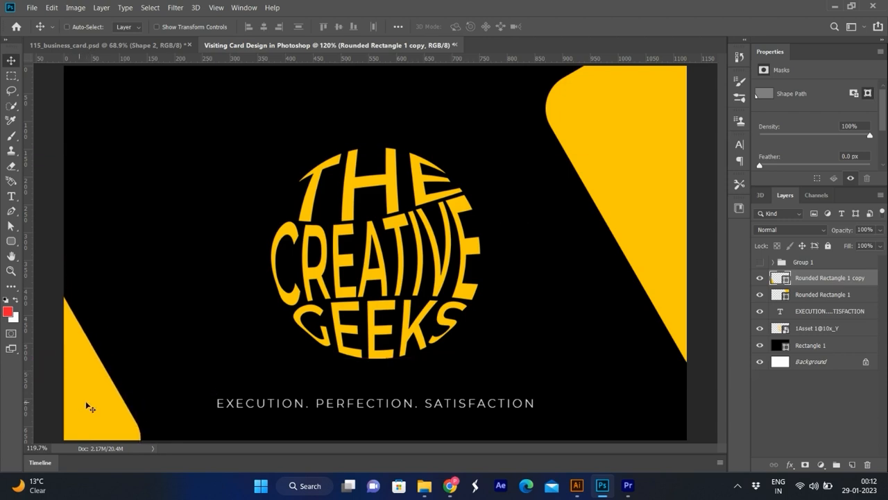
Group the two yellow shapes, the tagline and the logo, and name the group Back
shift+click(824, 333)
key(ctrl+g)
click(803, 274)
text(Back)
key(Return)
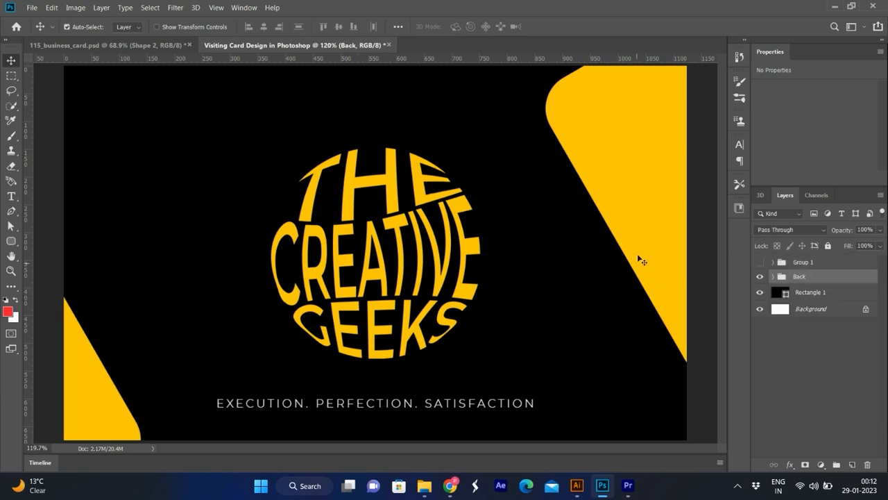
Duplicate the Back group, hide the original, and rename the copy Front
scroll(434, 276, down, 1)
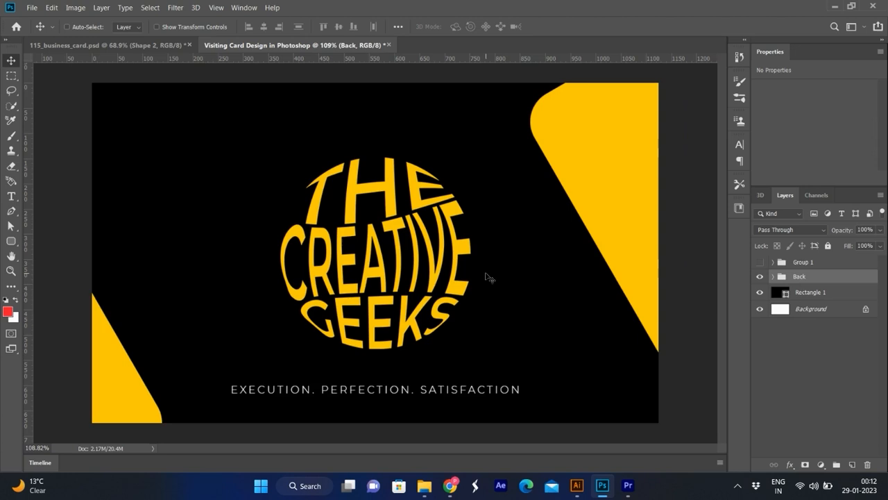
key(ctrl+j)
click(760, 290)
double_click(810, 276)
text(Front)
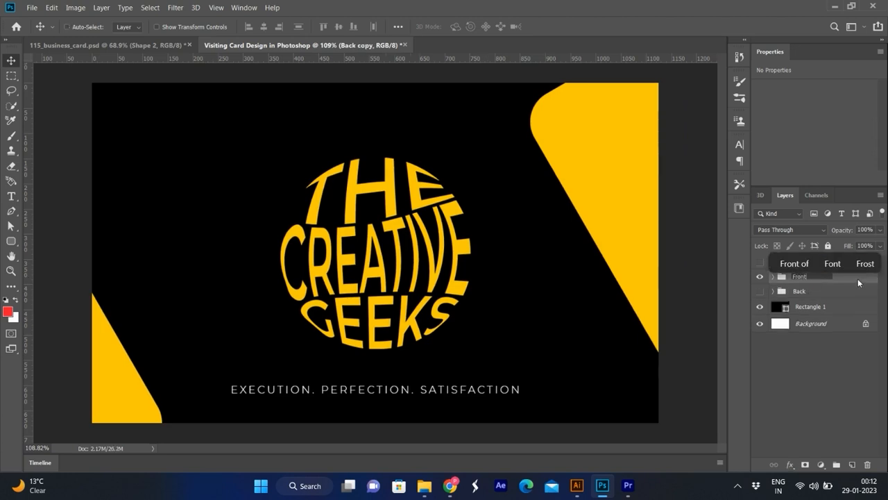
key(Return)
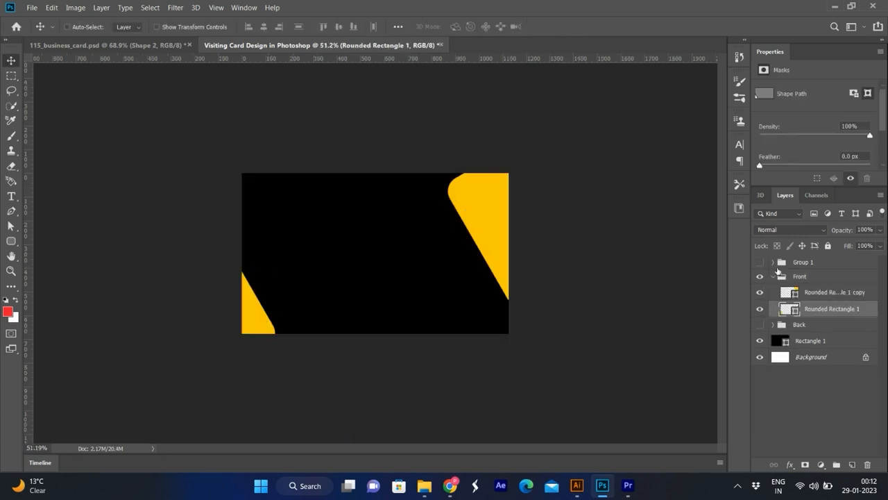
Move Group 1 with the contact details into the Front group below both rounded rectangles and make it visible
click(788, 263)
key(ctrl+bracketleft)
key(ctrl+bracketleft)
click(760, 310)
Reposition the contact details group within the card and center it horizontally
drag(283, 232, 322, 260)
key(ctrl+a)
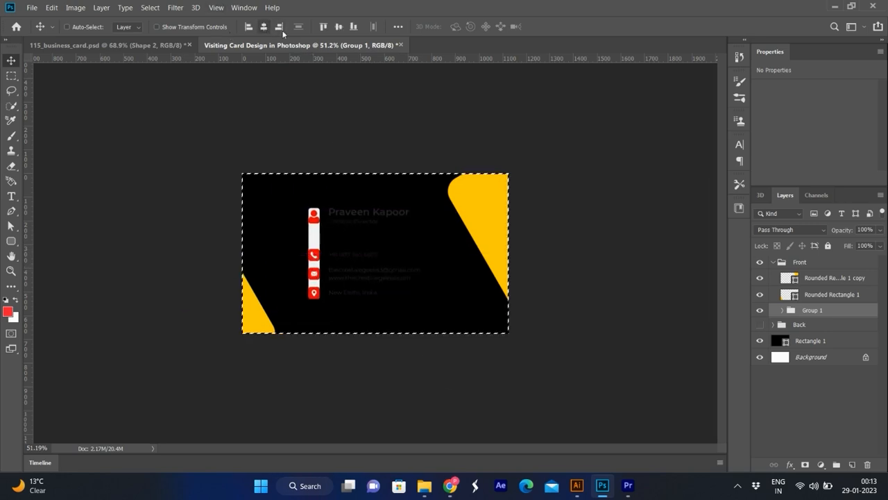
click(263, 26)
key(ctrl+d)
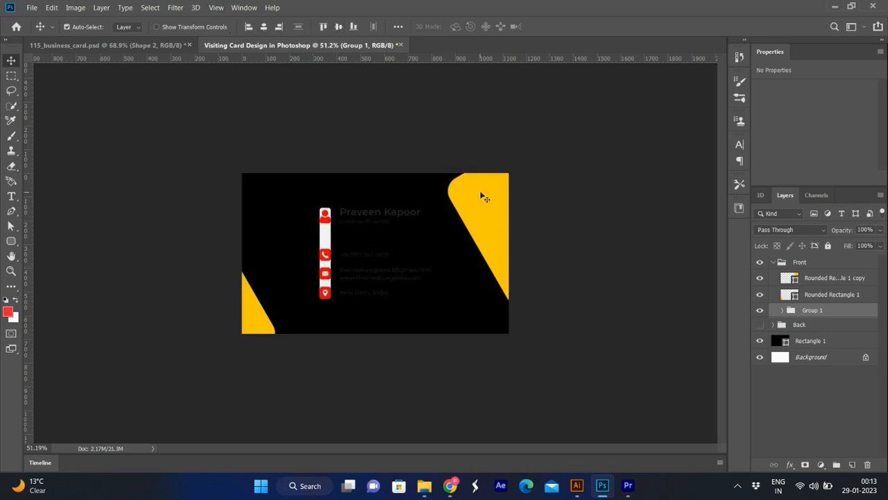
Recolor the person icon with the yellow of the corner shapes
key(ctrl+0)
ctrl+click(268, 179)
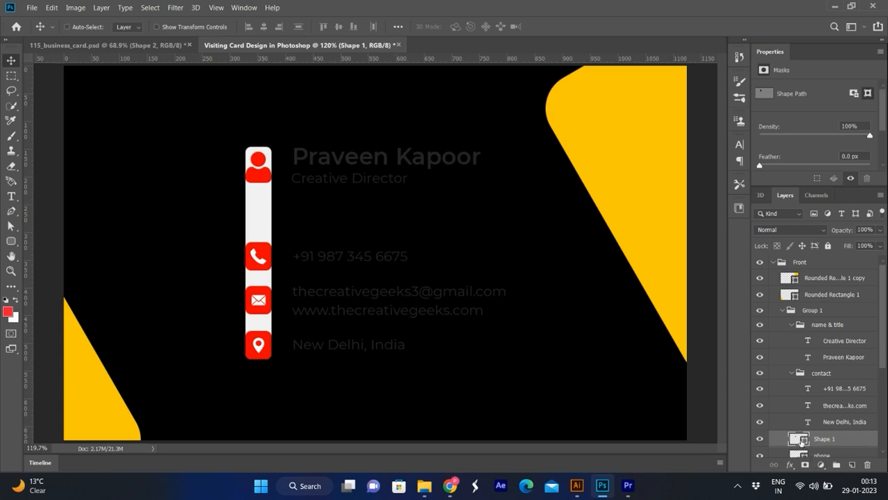
double_click(802, 441)
click(631, 101)
click(842, 149)
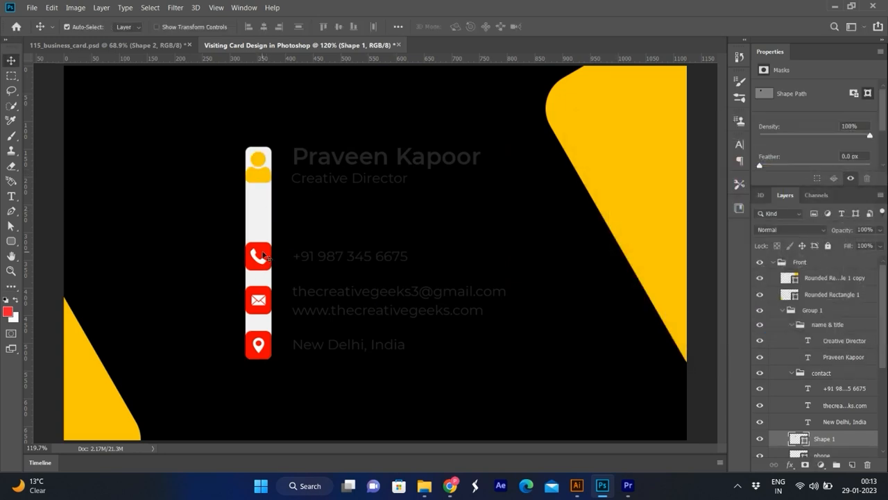
Recolor the phone icon's background with the corner shapes' yellow and hide the white strip behind the icons
ctrl+click(263, 256)
double_click(802, 448)
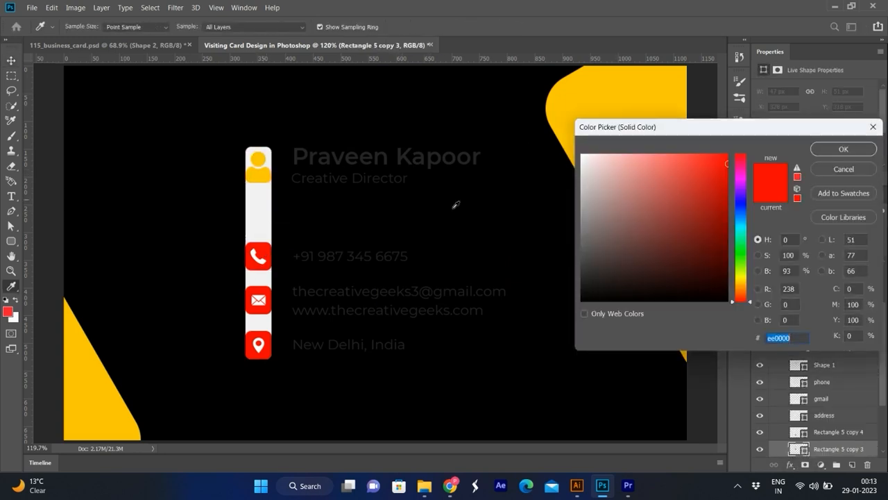
click(622, 84)
key(Return)
ctrl+click(254, 204)
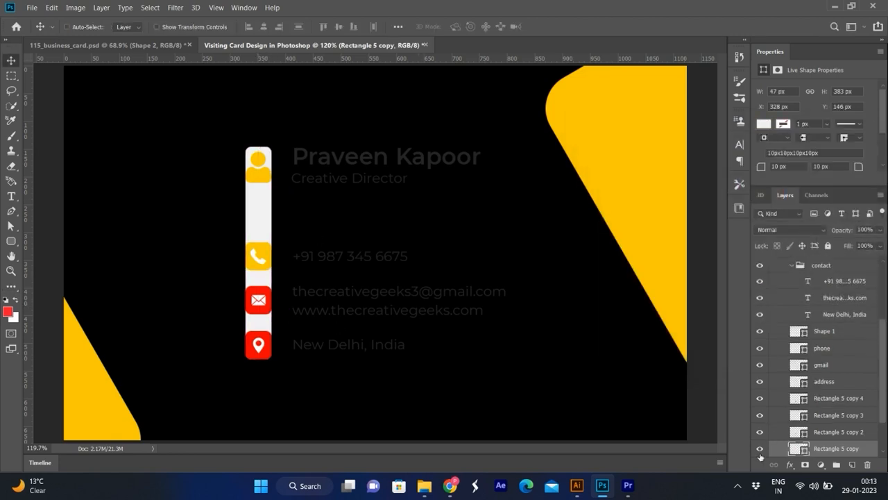
key(ctrl+comma)
Recolor the backgrounds of the email and location icons with the yellow fbca03
ctrl+click(266, 313)
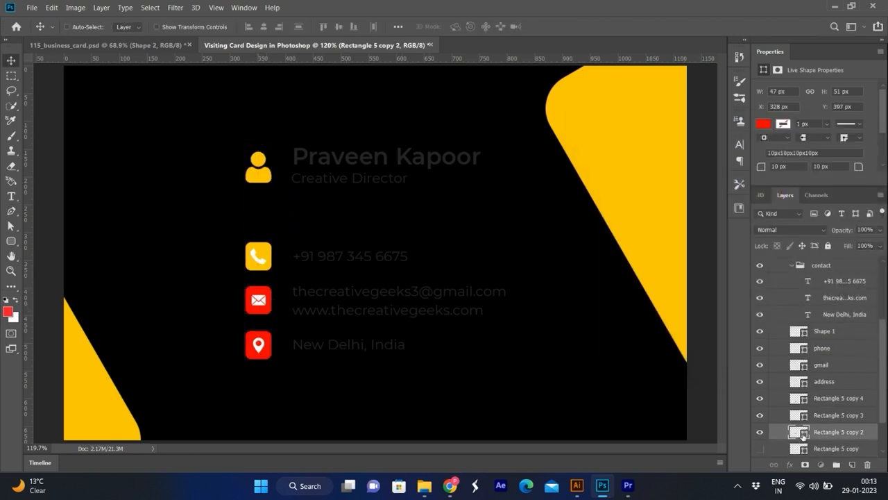
double_click(800, 431)
click(270, 241)
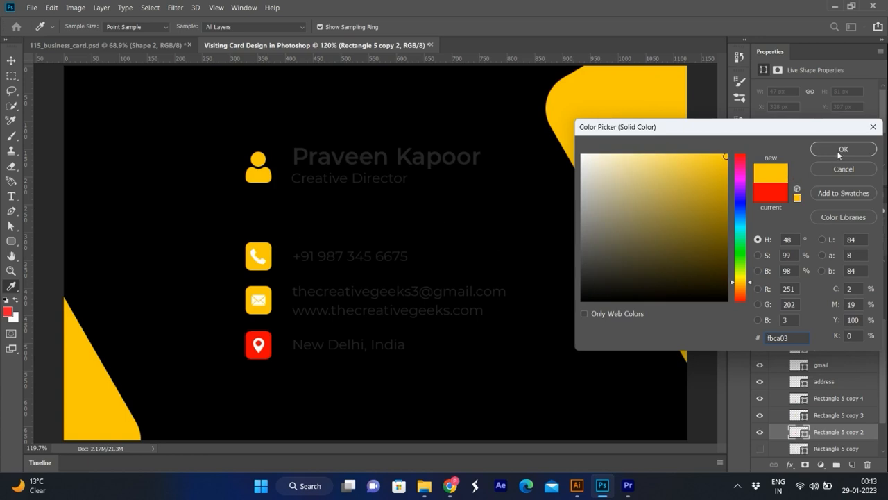
click(843, 149)
ctrl+click(267, 356)
double_click(800, 398)
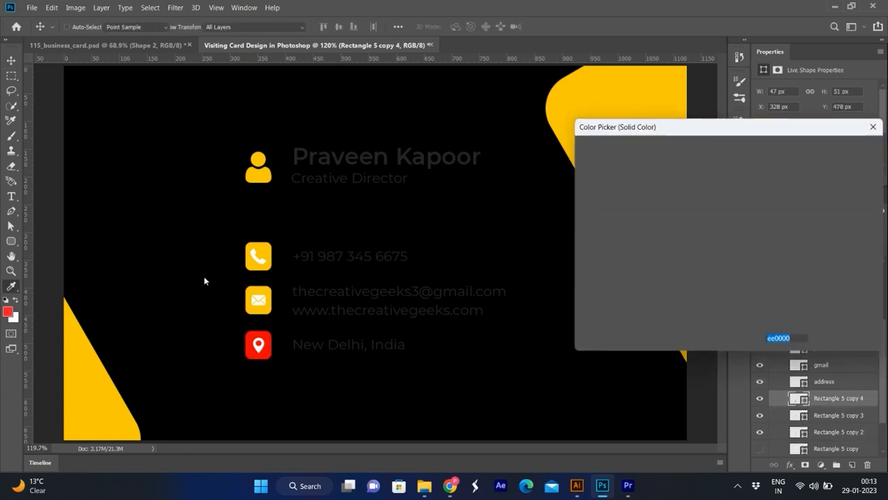
click(258, 300)
key(Return)
Recolor the envelope, phone and location pin symbols black 000000
ctrl+click(265, 301)
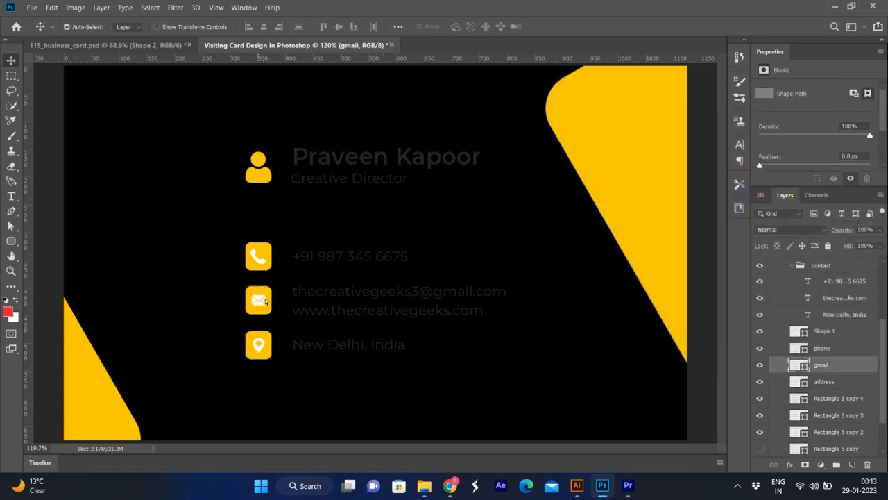
double_click(800, 365)
click(275, 235)
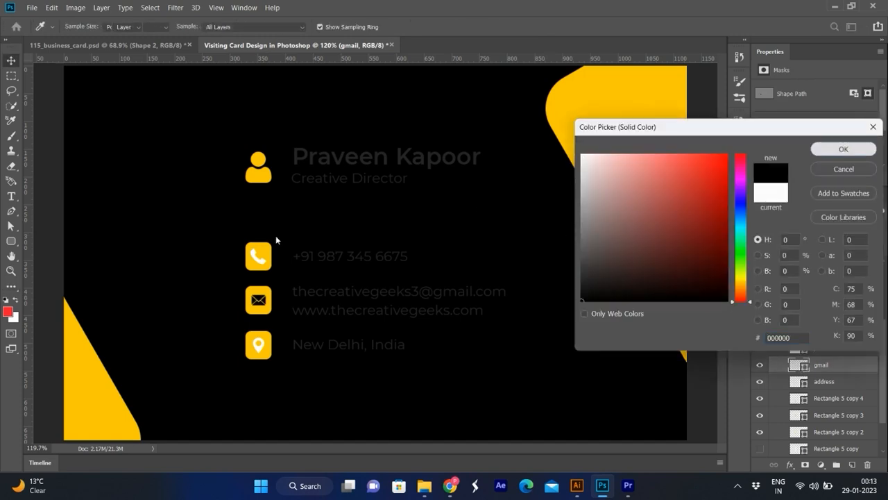
key(Return)
ctrl+click(259, 258)
double_click(800, 348)
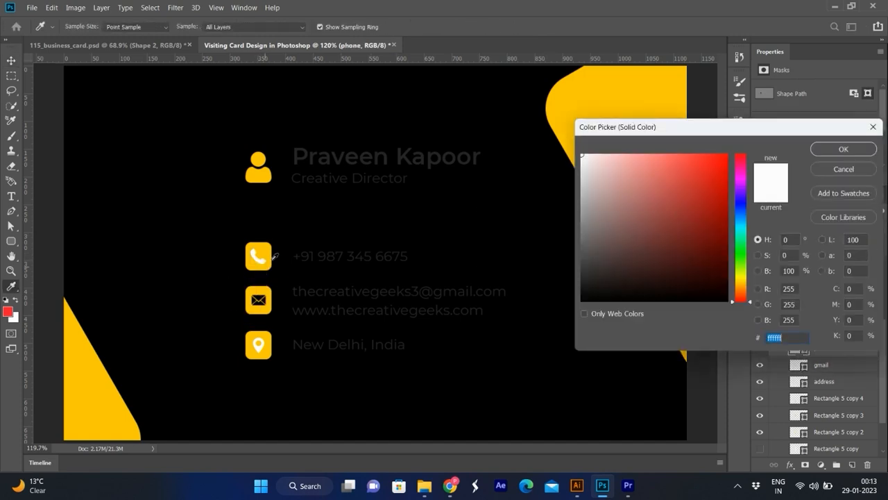
click(417, 202)
key(Return)
ctrl+click(258, 344)
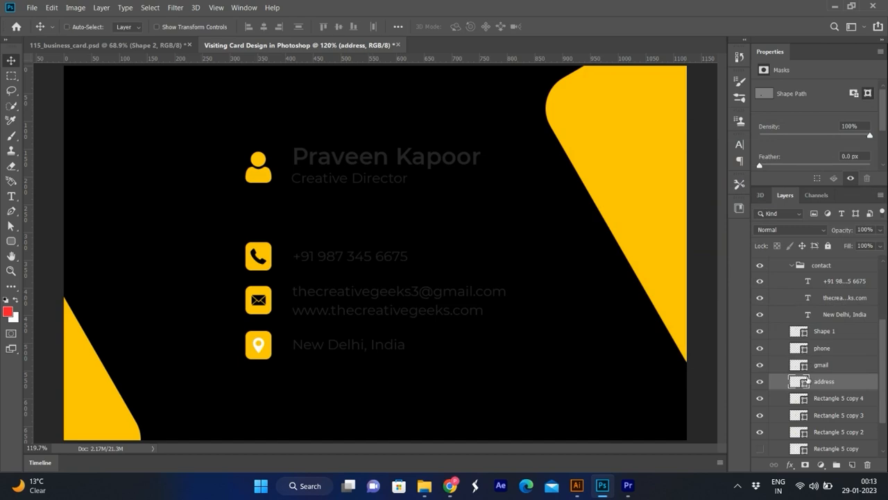
double_click(800, 382)
click(566, 254)
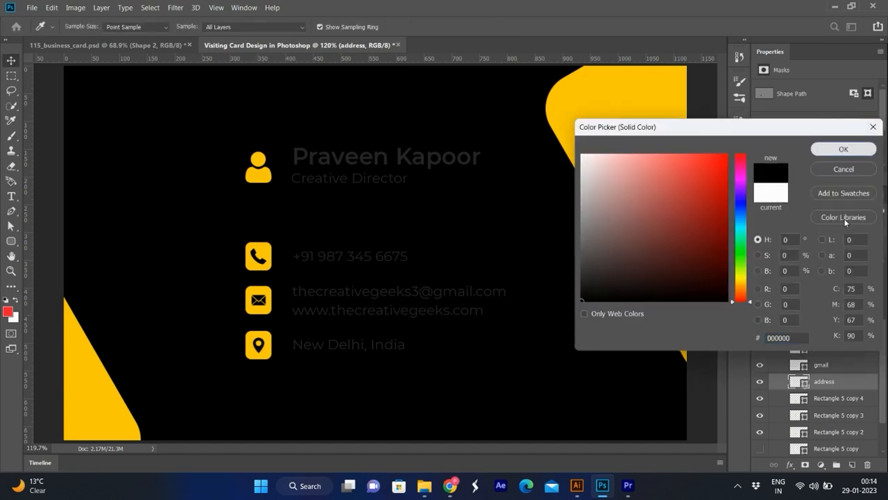
click(840, 146)
Apply a white Color Overlay to the contact group and copy the effect to the name & title group
click(840, 269)
click(789, 464)
click(795, 436)
scroll(828, 316, up, 2)
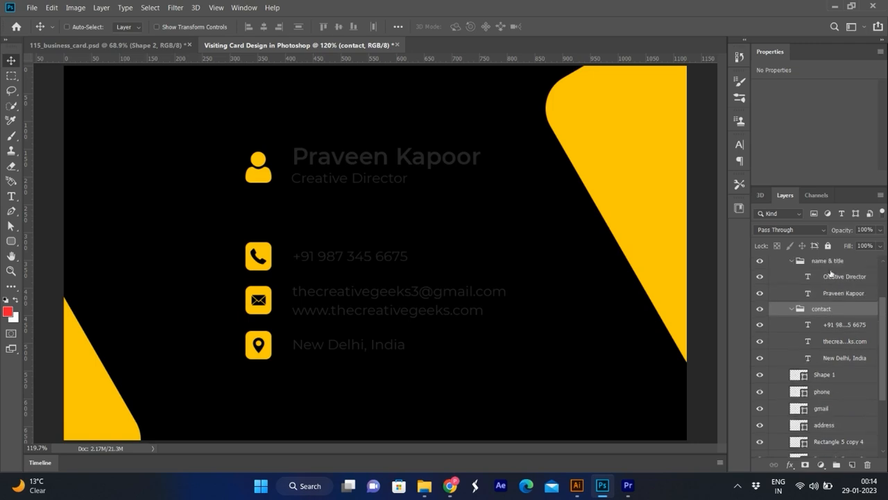
click(788, 464)
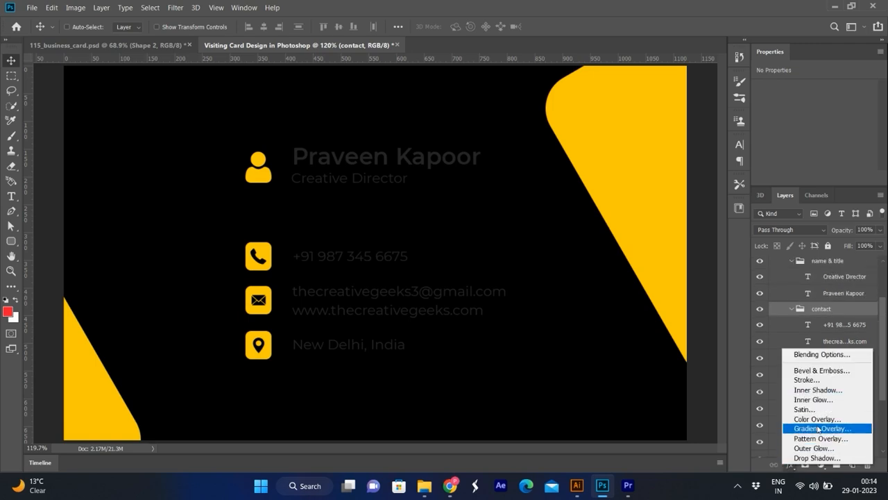
click(666, 202)
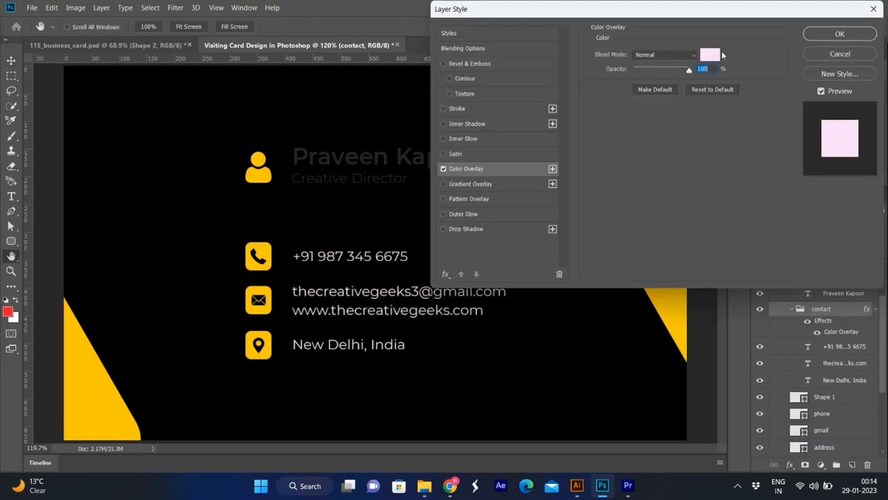
click(709, 54)
click(582, 154)
click(815, 149)
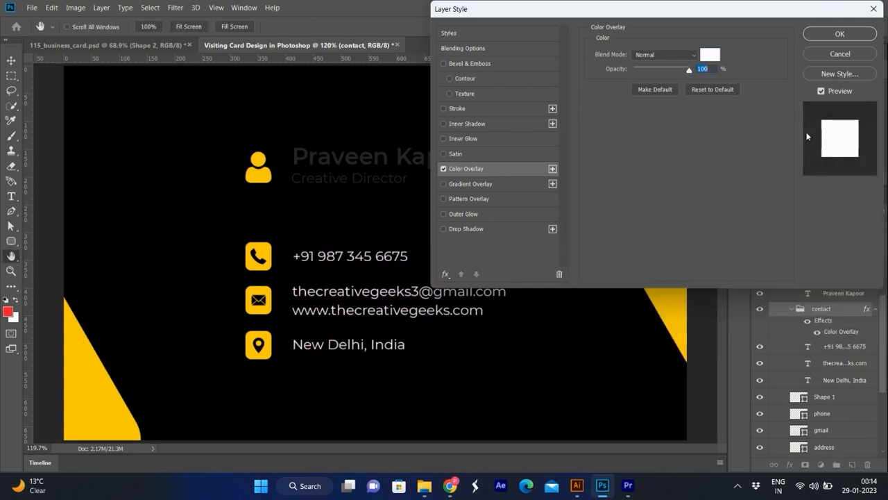
click(840, 35)
click(833, 262)
drag(867, 311, 866, 264)
Move the person's name layer out of the name & title group and set its text color to yellow fbca03
click(813, 316)
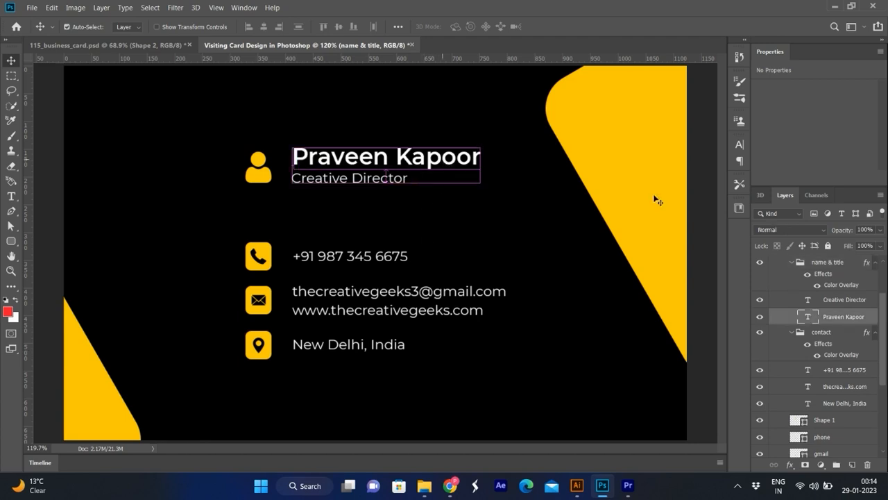
drag(840, 306, 832, 257)
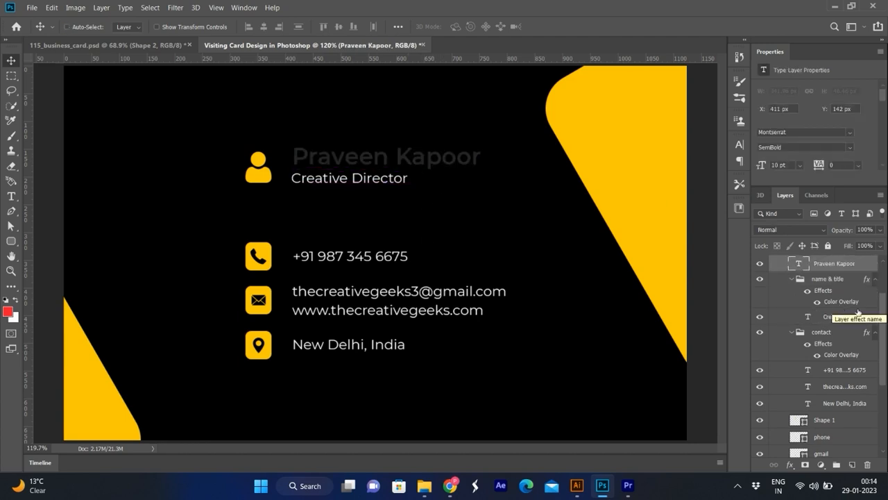
click(740, 145)
click(708, 208)
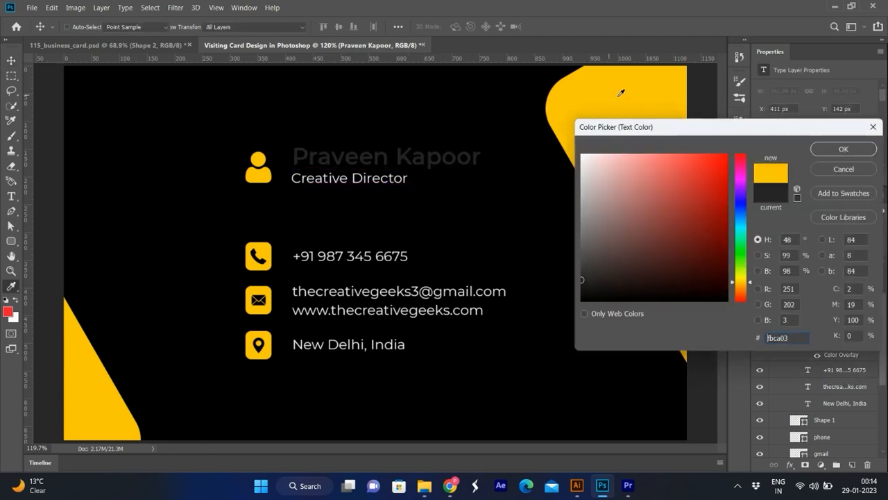
click(616, 94)
key(Return)
click(708, 139)
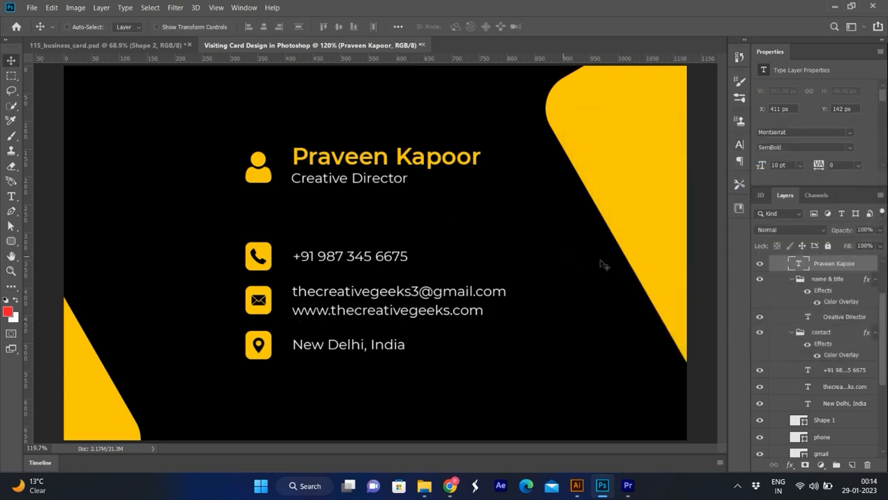